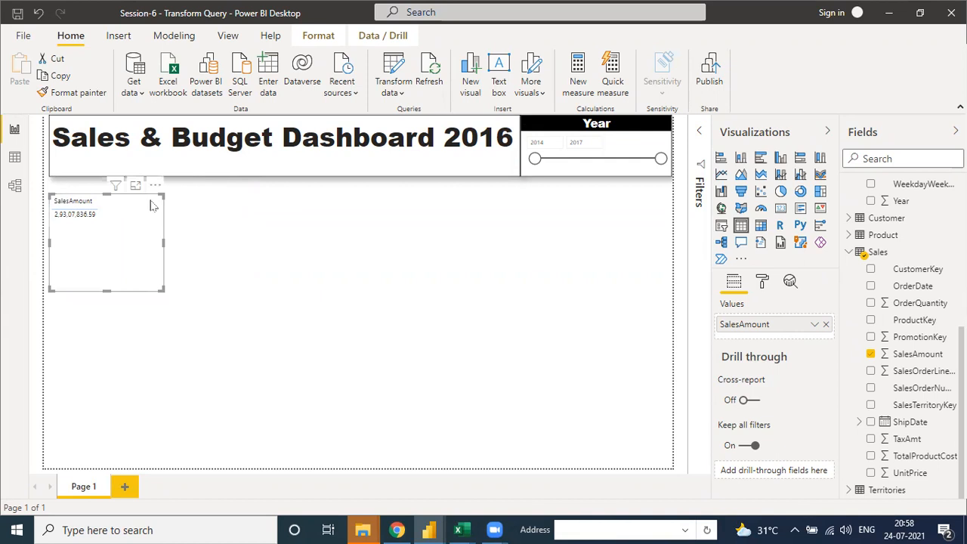
# Move the SalesAmount table down and to the right on the report page and enlarge it.
pyautogui.moveTo(156, 190); pyautogui.dragTo(210, 202)
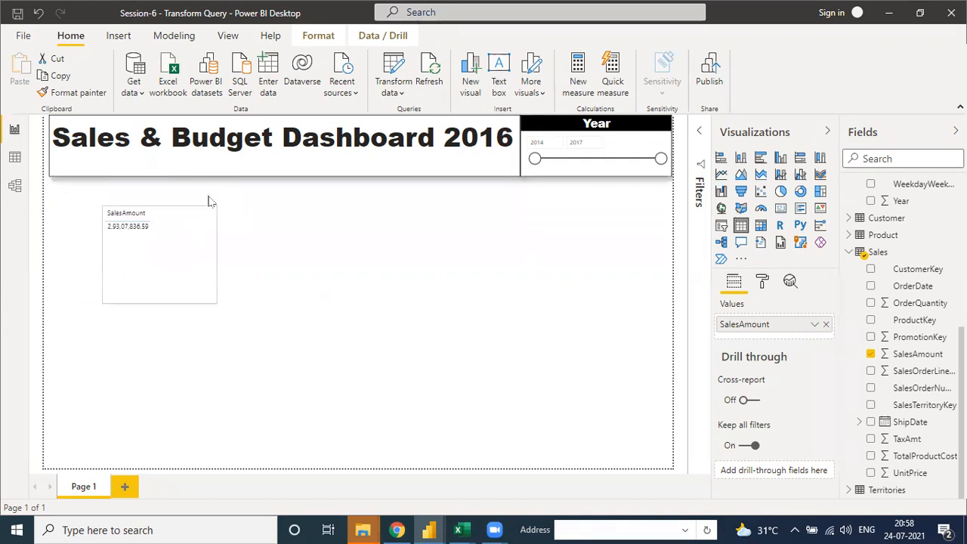
pyautogui.moveTo(214, 300); pyautogui.dragTo(264, 317)
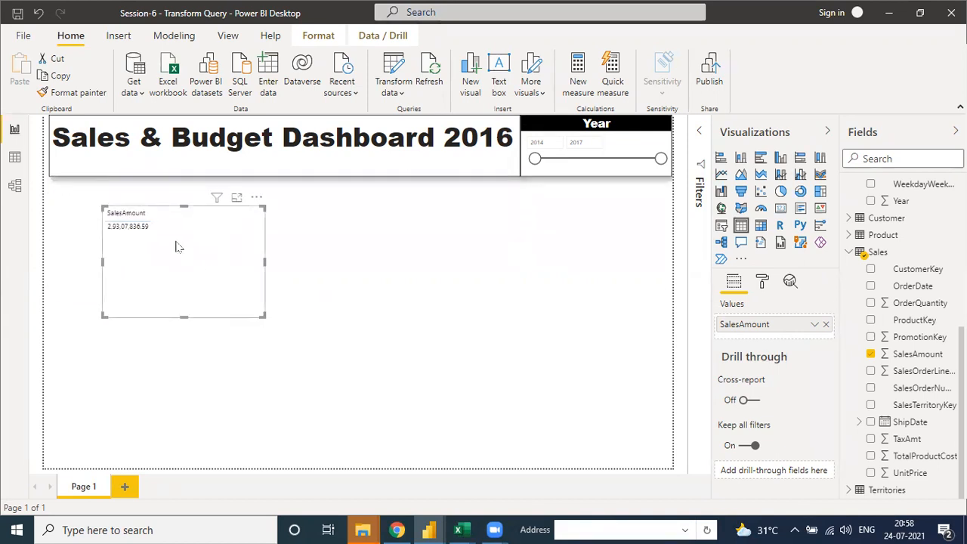
pyautogui.click(119, 229)
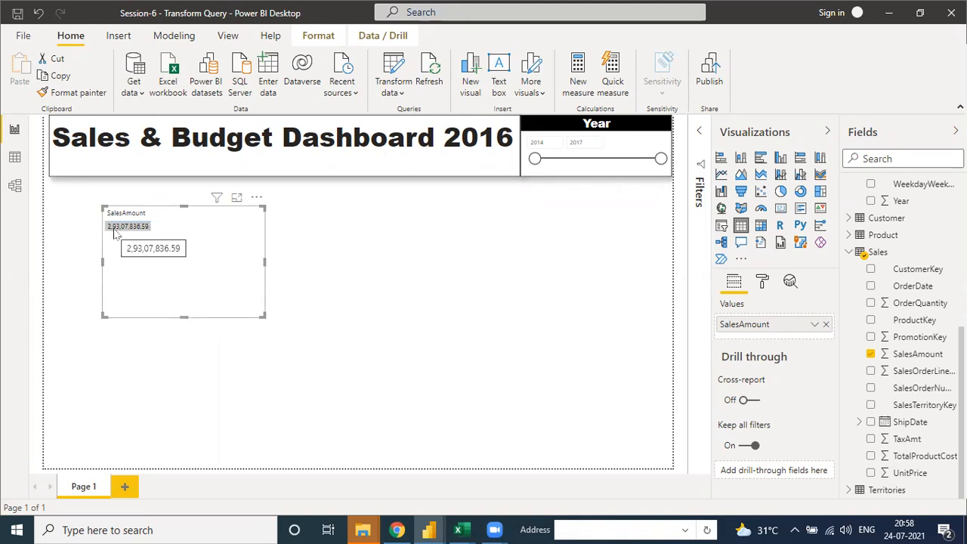
# Format the SalesAmount column as $ English (United States) currency with 0 decimal places.
pyautogui.click(916, 360)
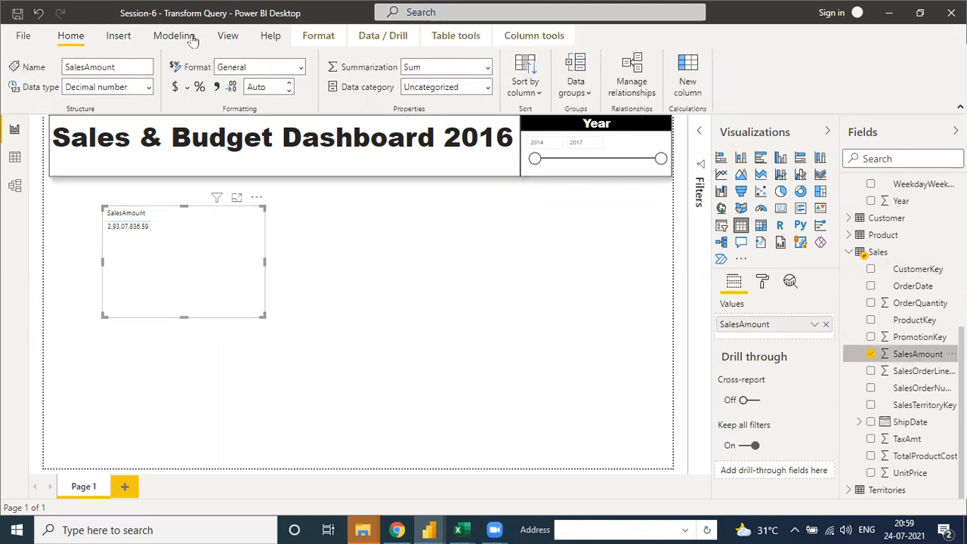
pyautogui.click(188, 89)
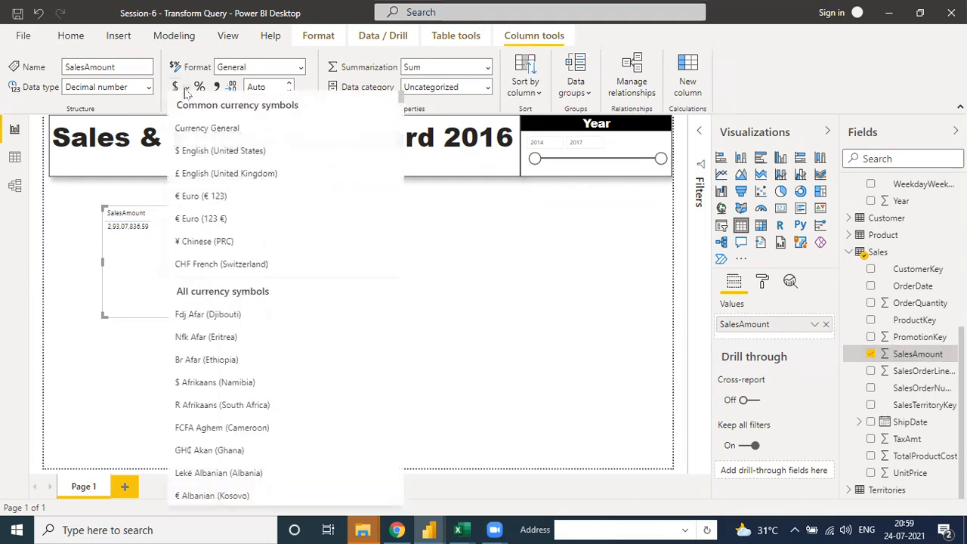
pyautogui.click(190, 149)
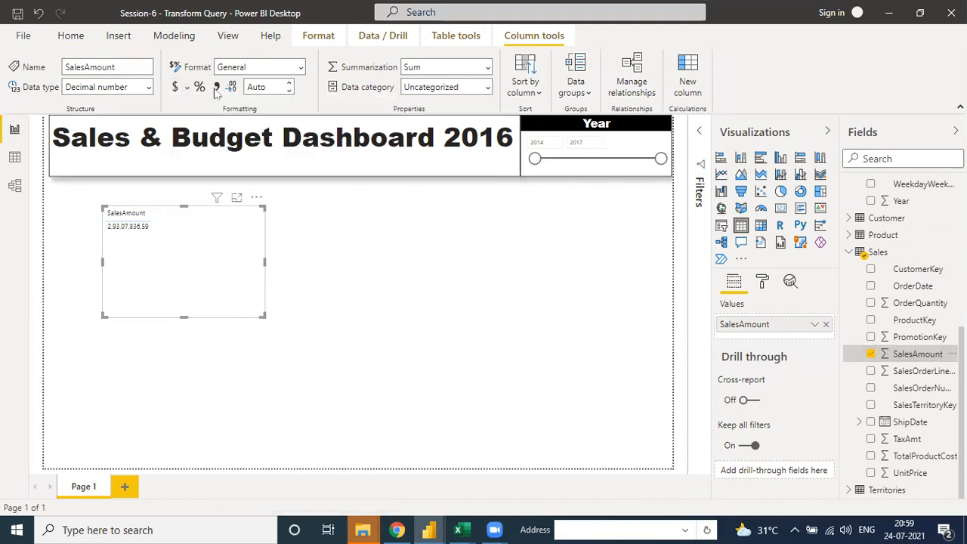
pyautogui.click(288, 92)
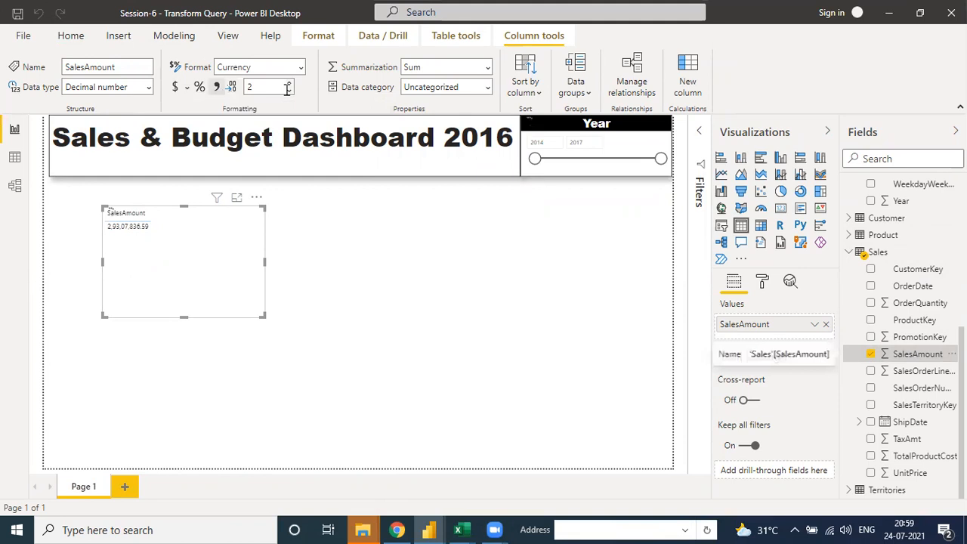
pyautogui.doubleClick(289, 92)
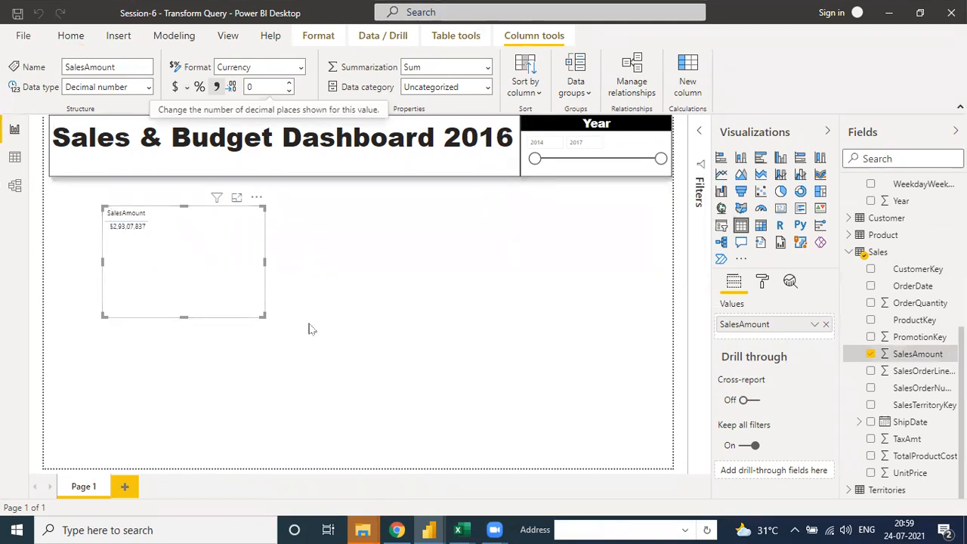
# Set the SalesAmount table's grid text size to 16 pt and make the table wider and shorter.
pyautogui.click(762, 282)
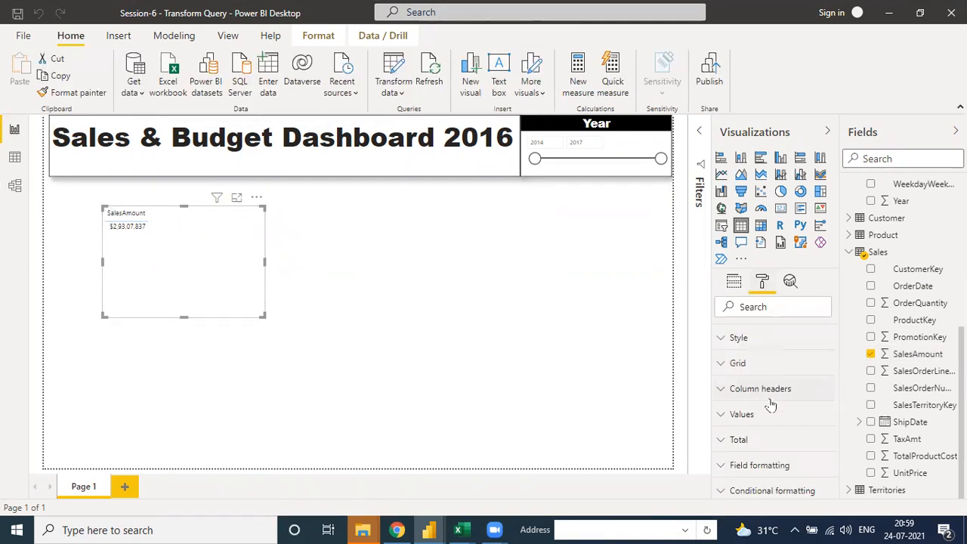
pyautogui.click(753, 307)
pyautogui.write('size')
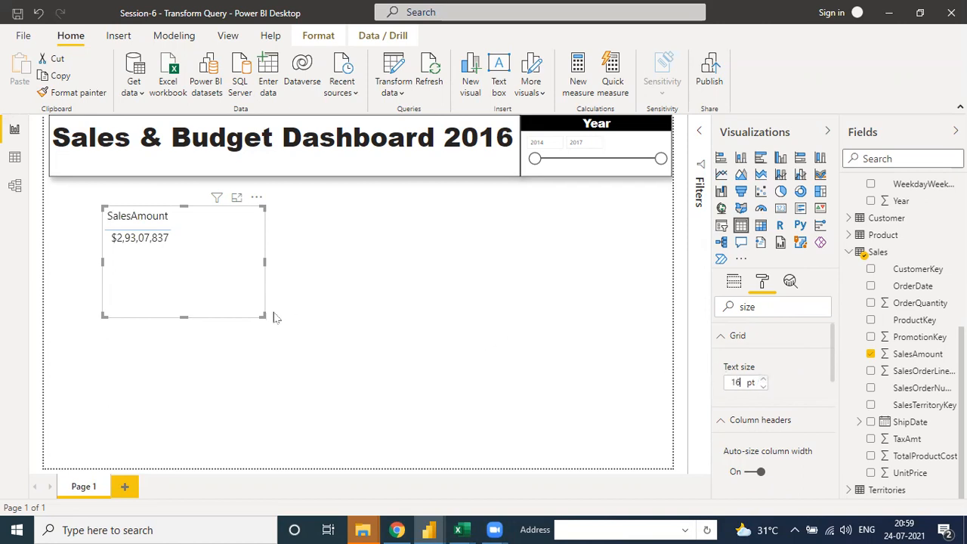
pyautogui.moveTo(223, 302); pyautogui.dragTo(215, 284)
pyautogui.moveTo(210, 249); pyautogui.dragTo(275, 257)
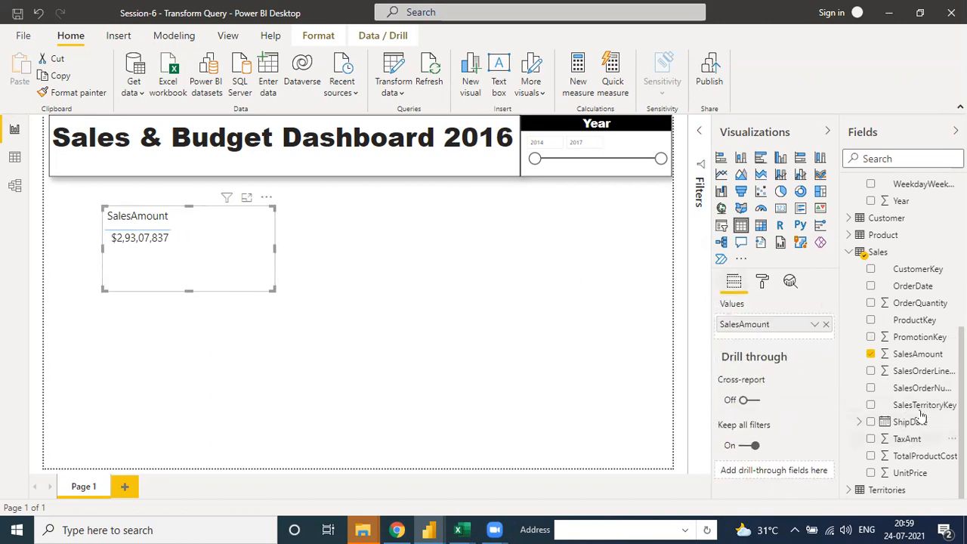
# Add the Calendar table's Year field to the SalesAmount table and set it to Don't summarize.
pyautogui.scroll(5, 889, 324)
pyautogui.scroll(-5, 888, 319)
pyautogui.click(871, 201)
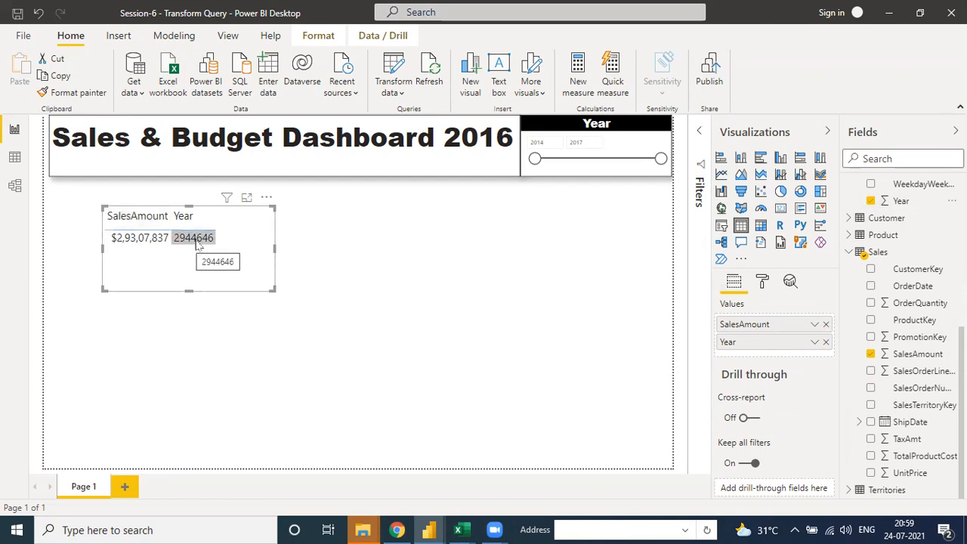
pyautogui.click(814, 343)
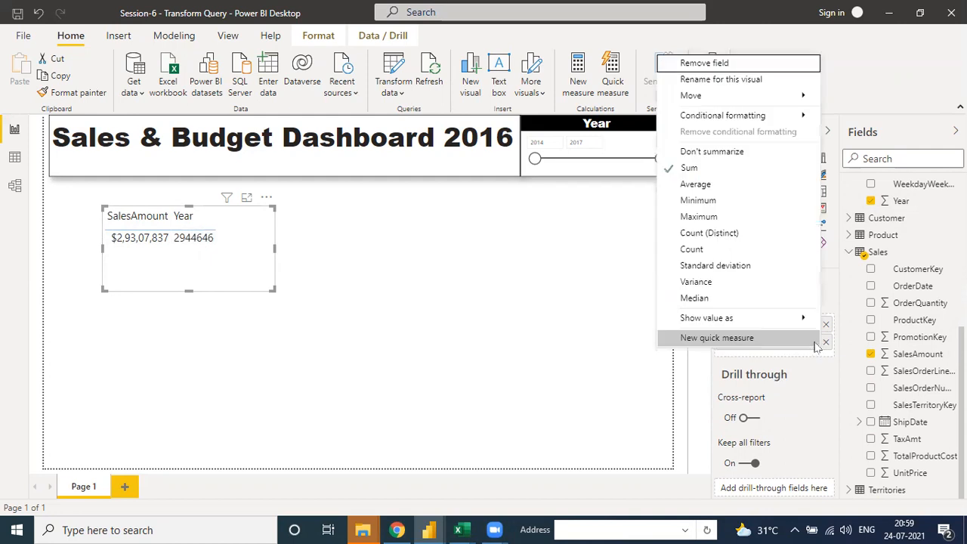
pyautogui.click(697, 152)
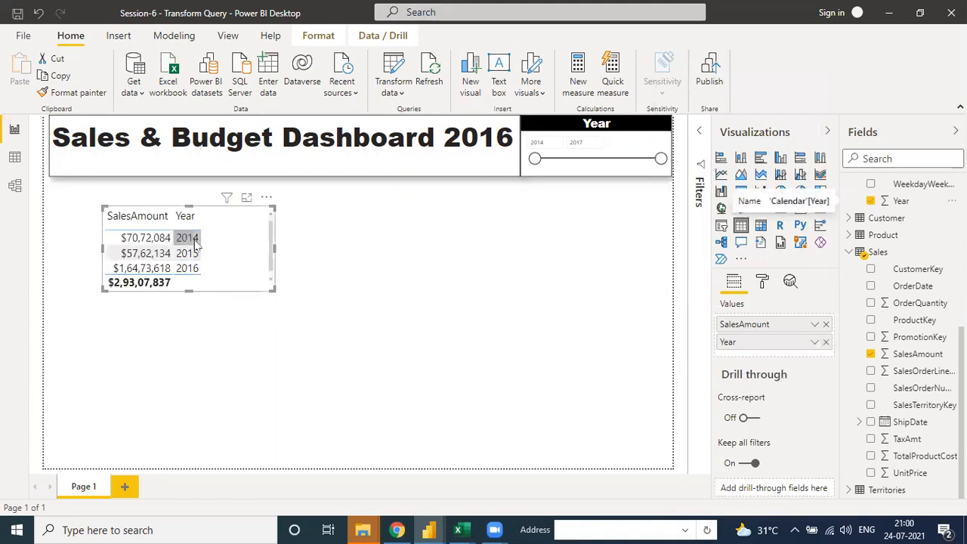
# Place the Year column before SalesAmount in the table and resize the table around its rows.
pyautogui.moveTo(274, 291); pyautogui.dragTo(234, 304)
pyautogui.moveTo(744, 325); pyautogui.dragTo(754, 355)
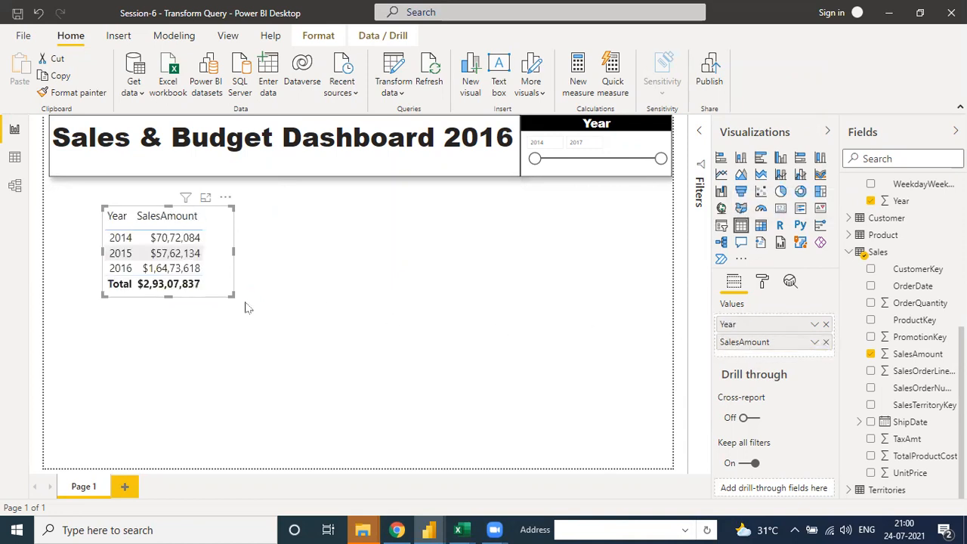
pyautogui.moveTo(232, 295); pyautogui.dragTo(256, 324)
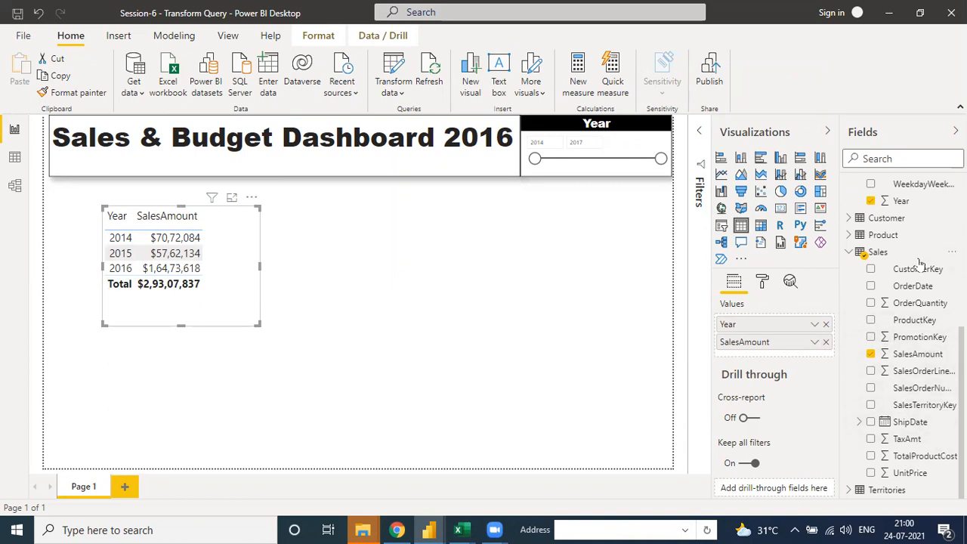
# Insert the Calendar table's Month field between Year and SalesAmount, enlarge the table to the page's lower edge and review its rows.
pyautogui.scroll(5, 922, 272)
pyautogui.moveTo(910, 329); pyautogui.dragTo(788, 341)
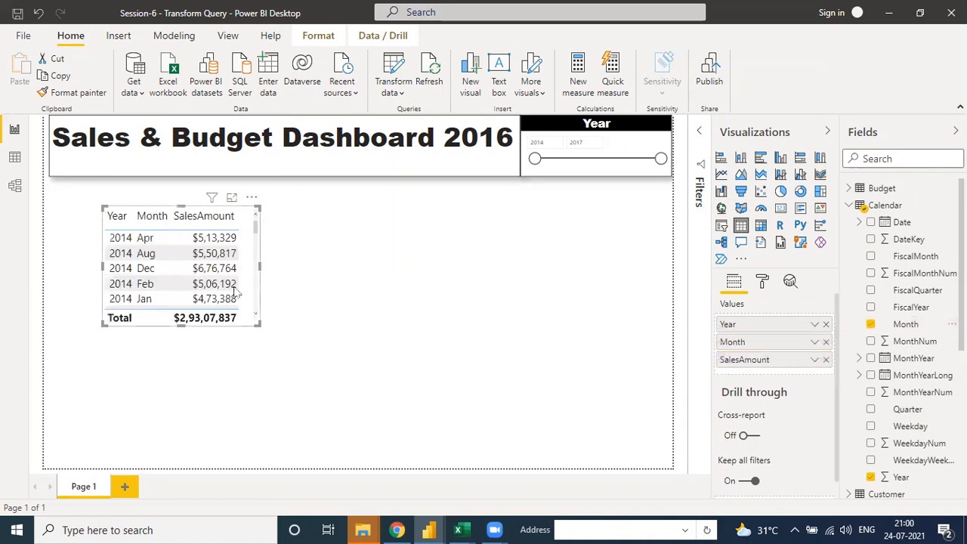
pyautogui.moveTo(259, 324); pyautogui.dragTo(302, 470)
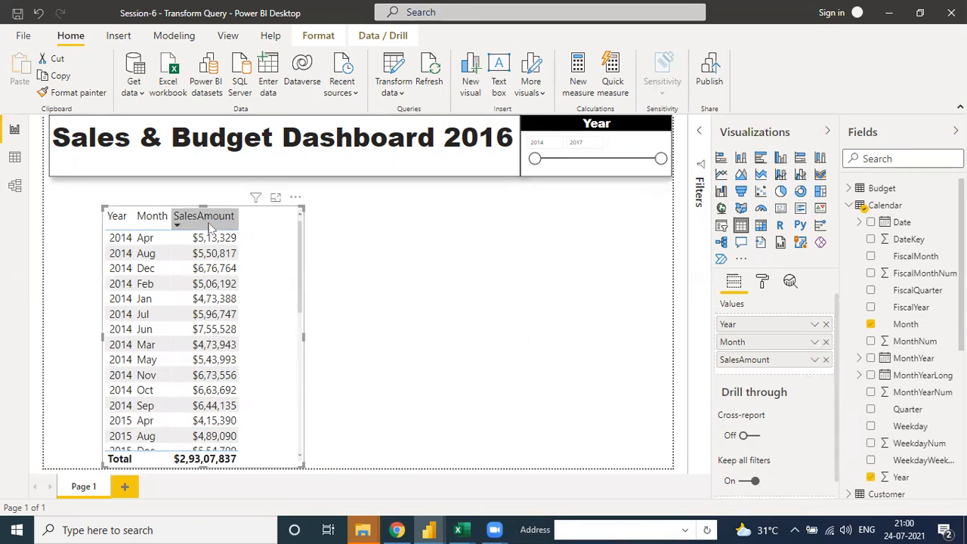
pyautogui.scroll(-4, 158, 380)
pyautogui.scroll(-3, 159, 380)
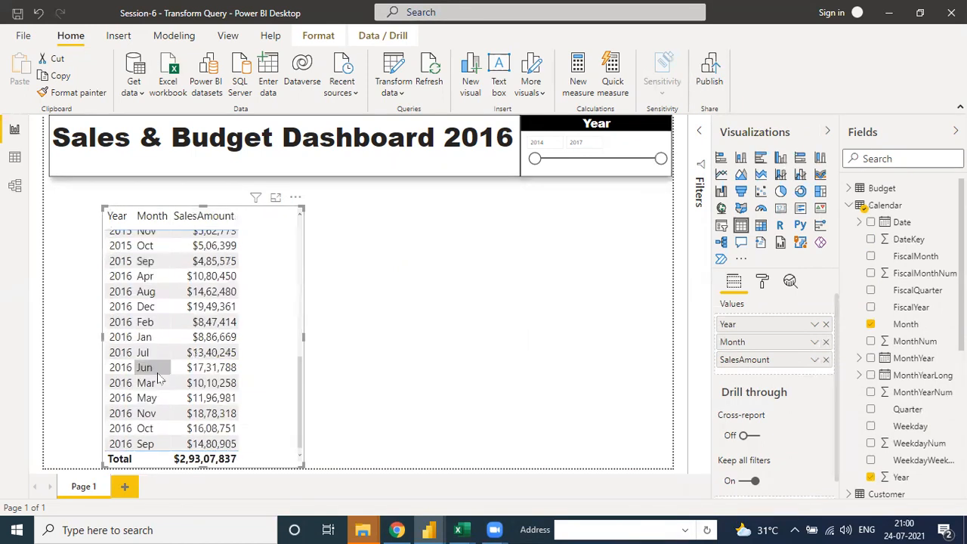
pyautogui.scroll(8, 276, 331)
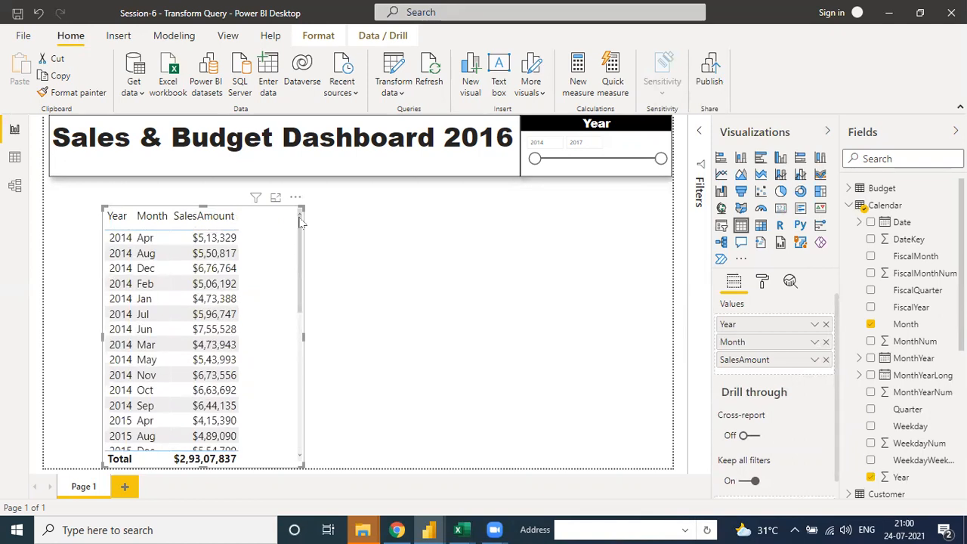
# Duplicate the monthly sales table and place the copy to the right of the original.
pyautogui.click(60, 78)
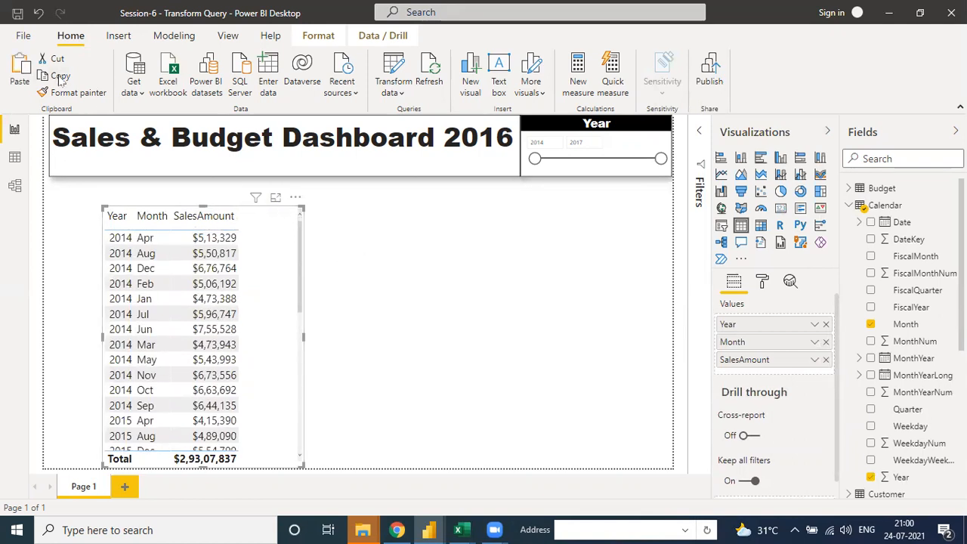
pyautogui.click(20, 73)
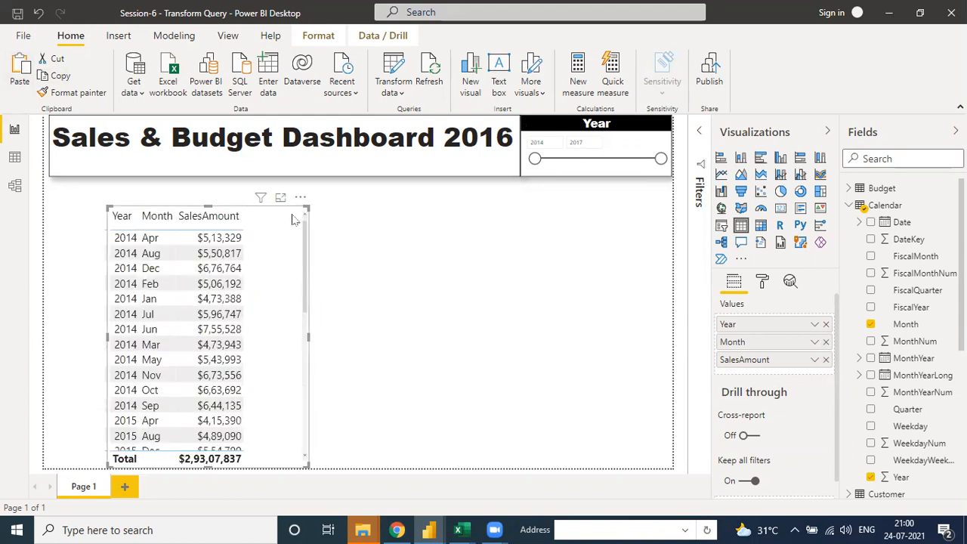
pyautogui.moveTo(302, 207); pyautogui.dragTo(537, 213)
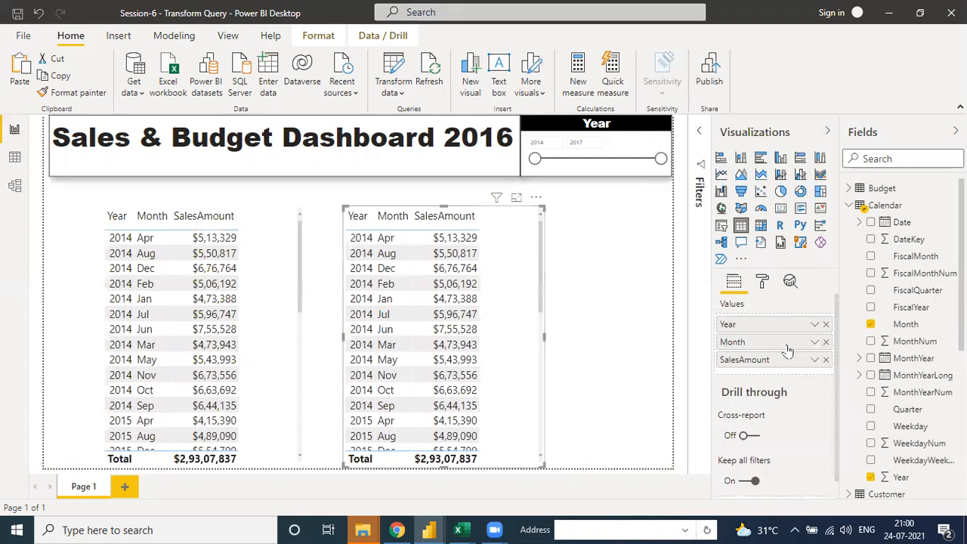
# Replace SalesAmount in the copied table with the Budget table's Budget Amount field.
pyautogui.click(826, 360)
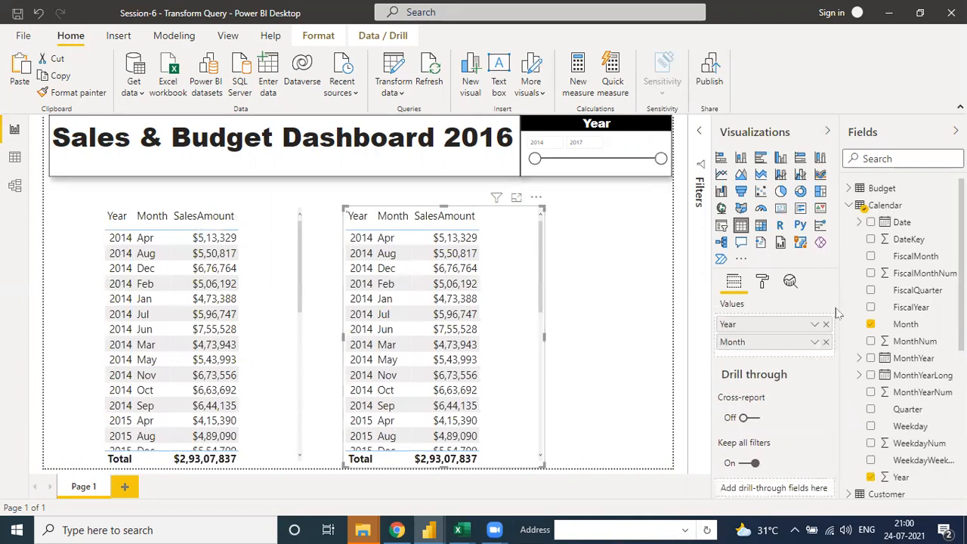
pyautogui.click(848, 188)
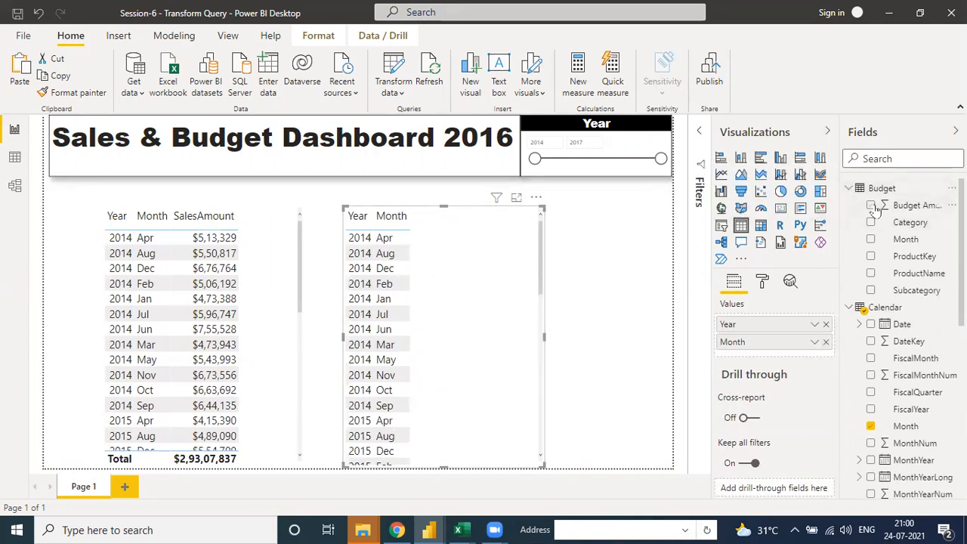
pyautogui.click(871, 206)
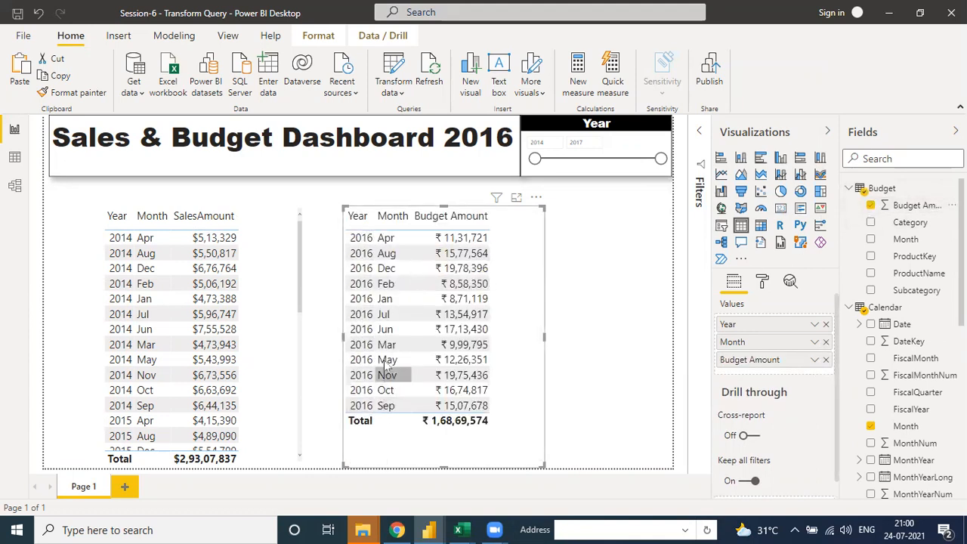
# Compare the years and months covered by the sales table with those in the budget table.
pyautogui.scroll(-5, 155, 272)
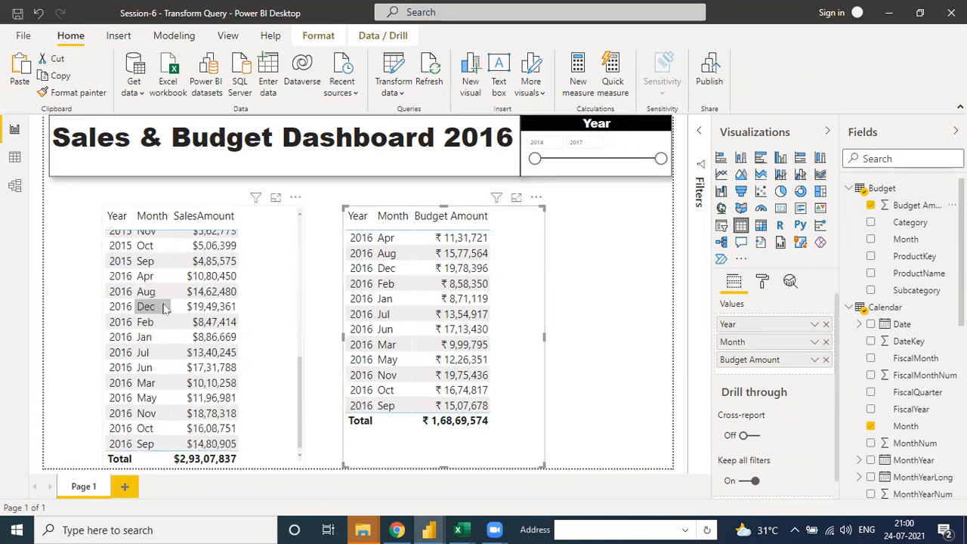
pyautogui.scroll(5, 302, 343)
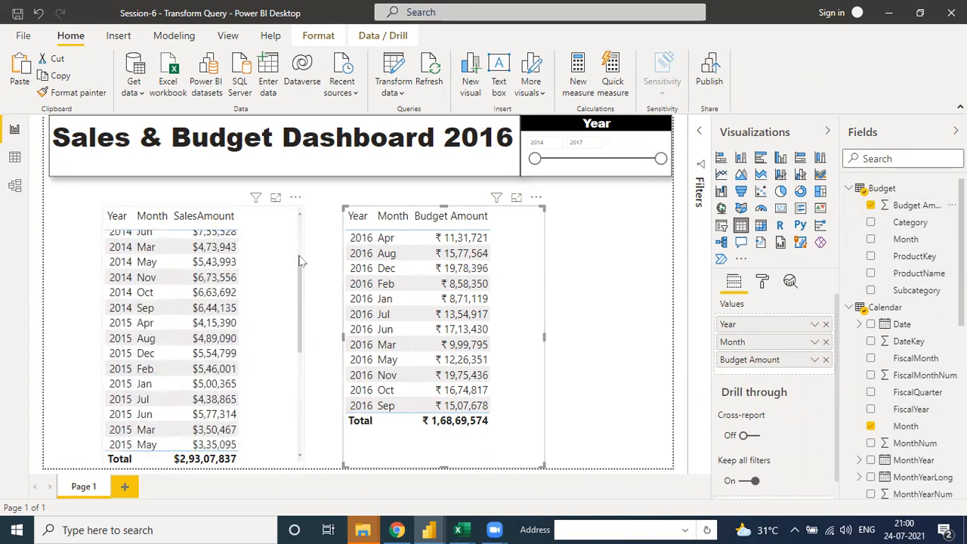
pyautogui.moveTo(300, 261); pyautogui.dragTo(305, 223)
pyautogui.click(303, 215)
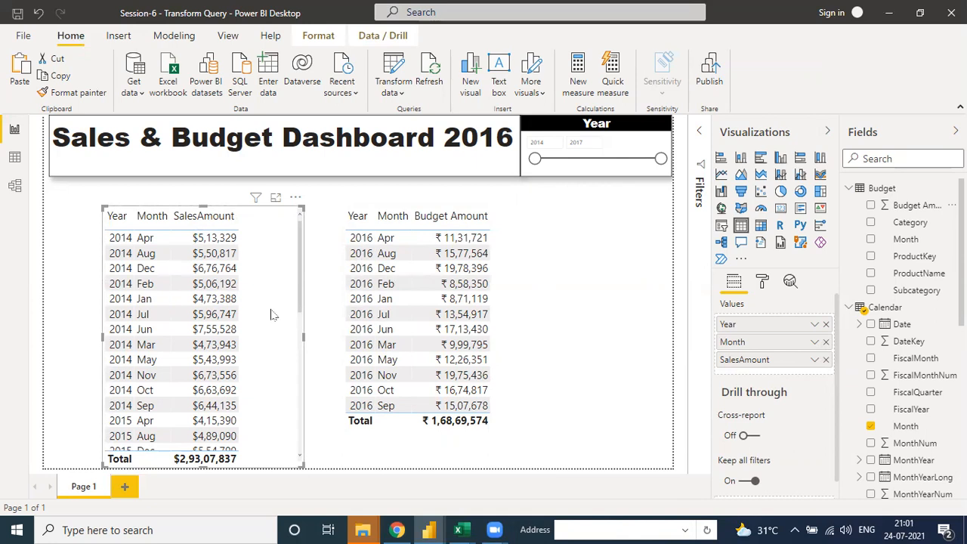
pyautogui.scroll(-5, 215, 329)
pyautogui.scroll(5, 216, 330)
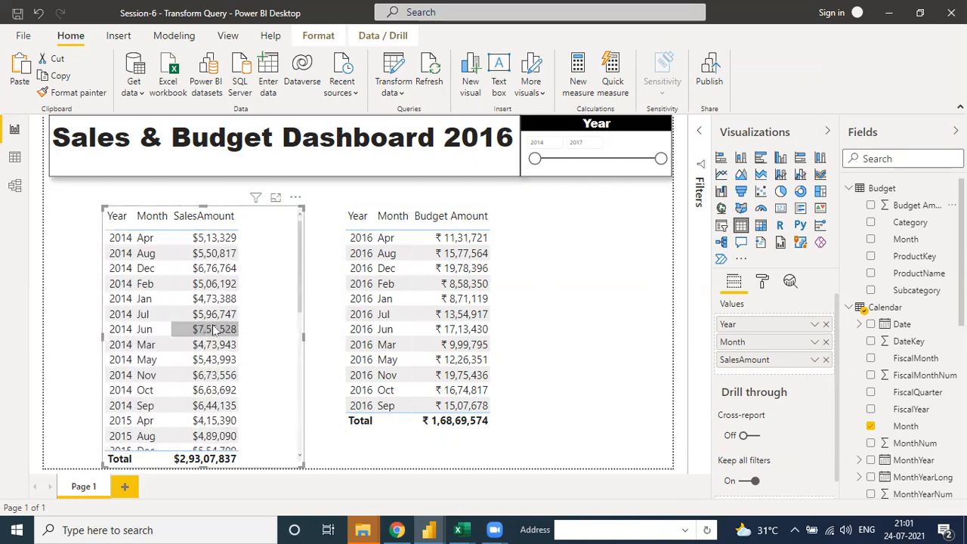
pyautogui.scroll(-5, 204, 306)
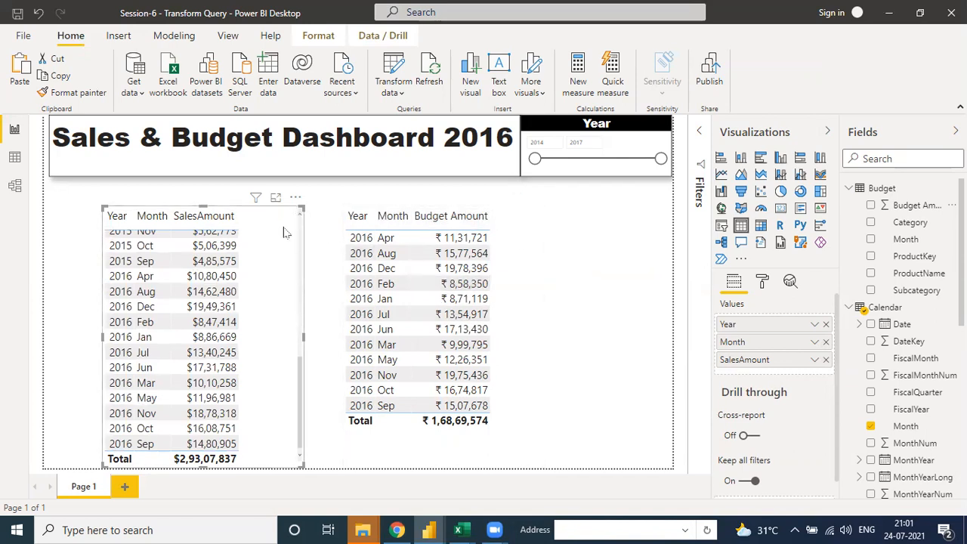
# Filter the whole page to year 2016 by adding the Calendar table's Year field as a page-level basic filter.
pyautogui.click(701, 134)
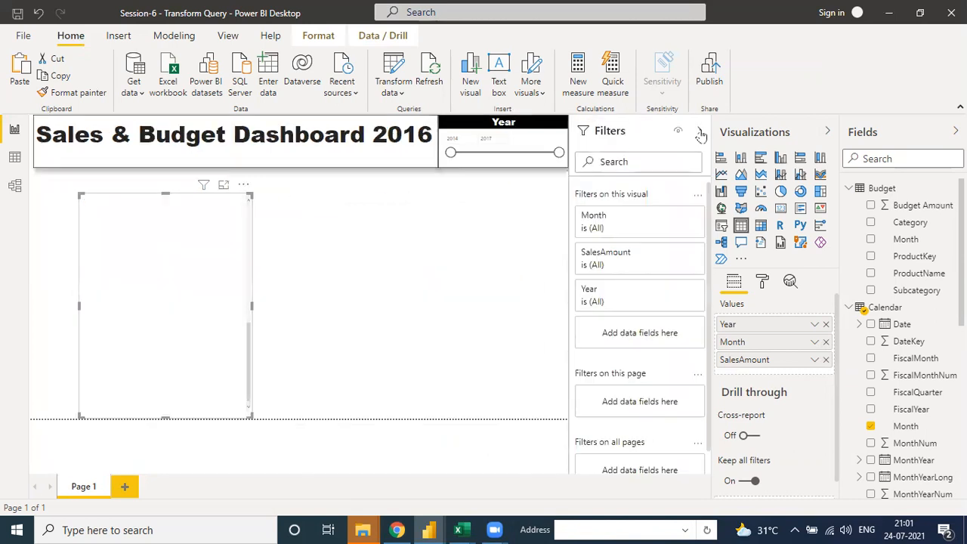
pyautogui.click(527, 215)
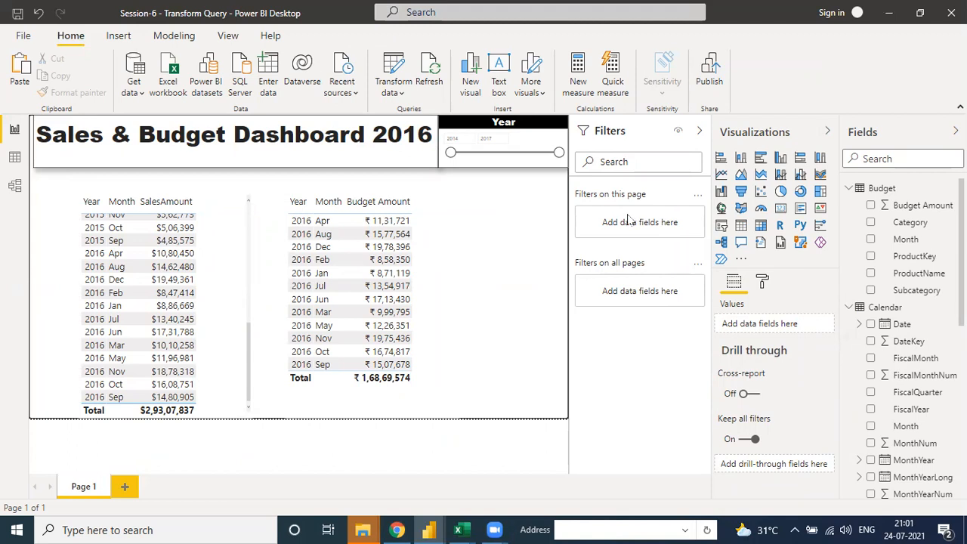
pyautogui.scroll(-5, 882, 374)
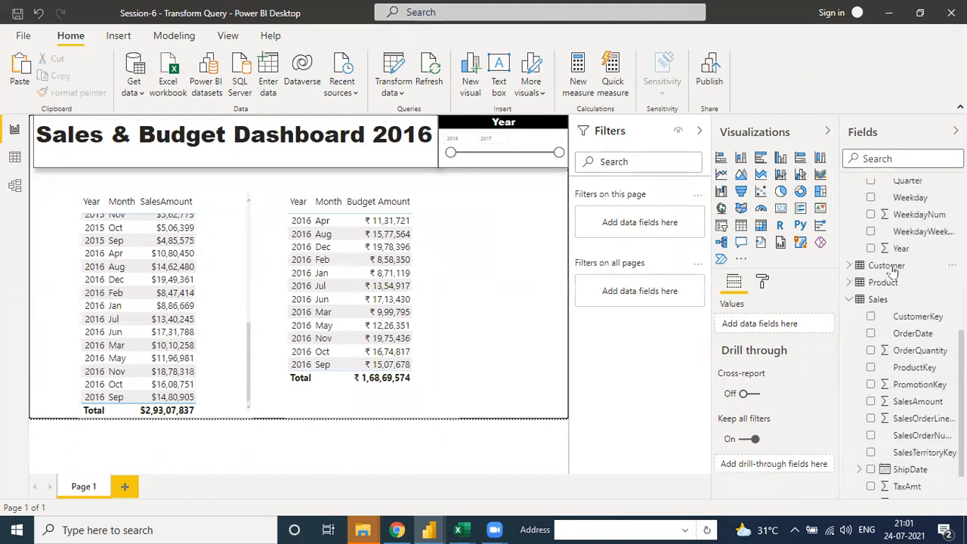
pyautogui.moveTo(901, 248); pyautogui.dragTo(661, 217)
pyautogui.click(654, 264)
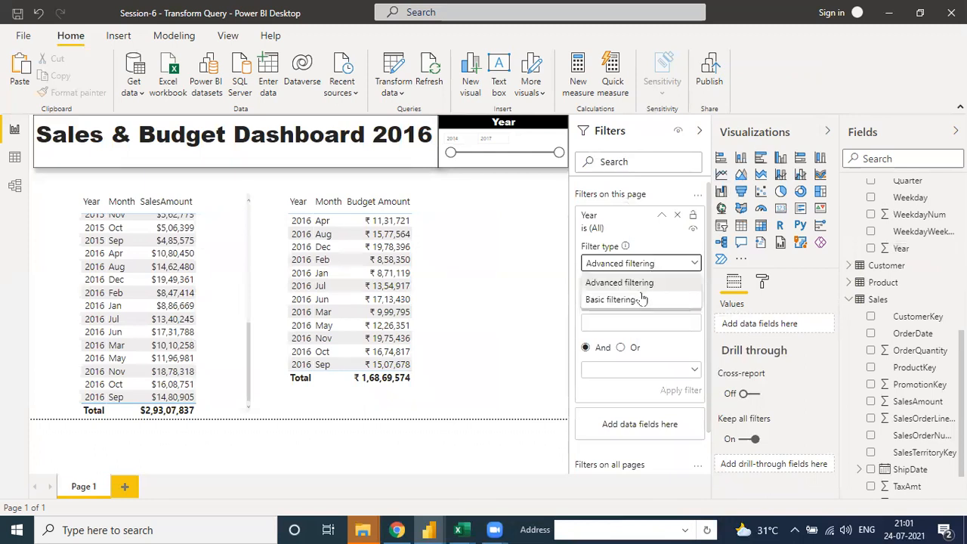
pyautogui.click(633, 300)
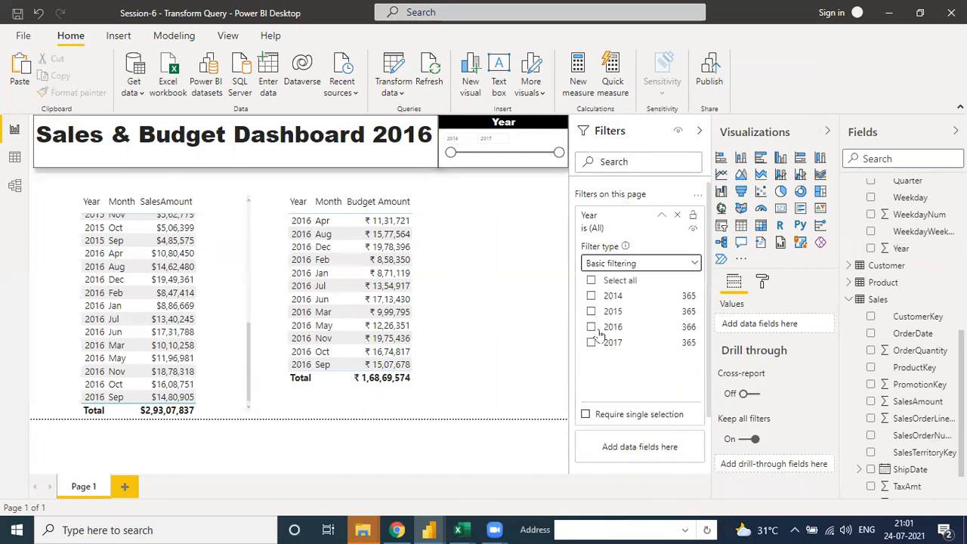
pyautogui.click(591, 327)
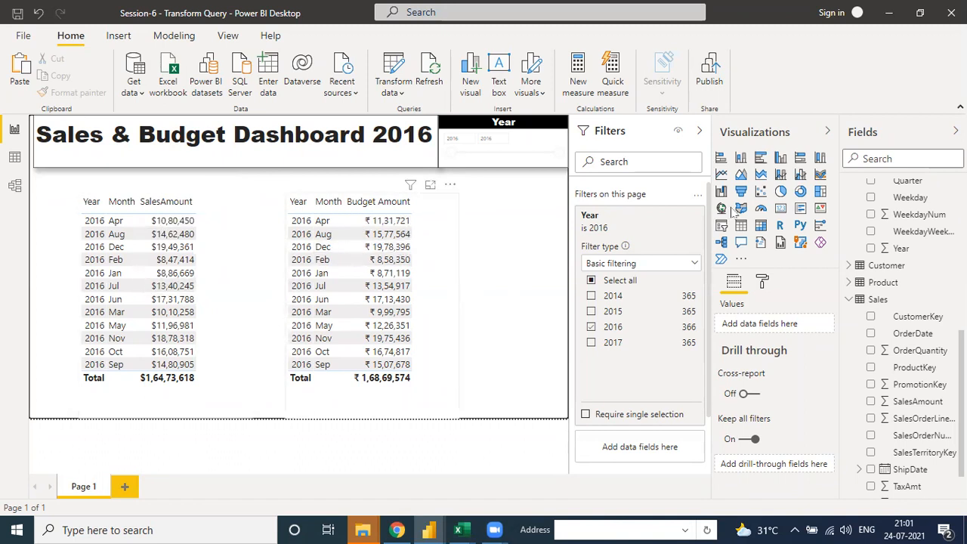
# Format the Budget table's Budget Amount field as dollar currency with 1 decimal place.
pyautogui.scroll(5, 909, 214)
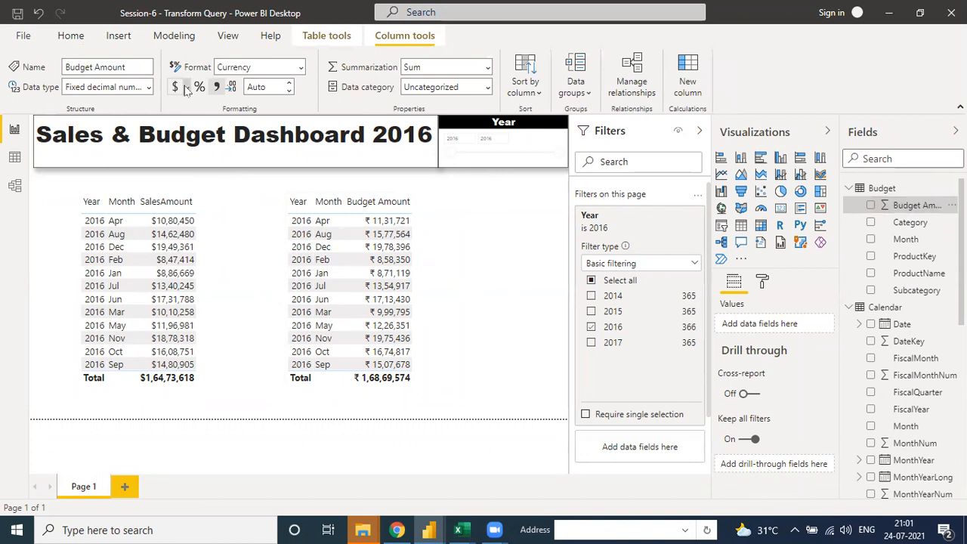
pyautogui.click(186, 88)
pyautogui.click(187, 133)
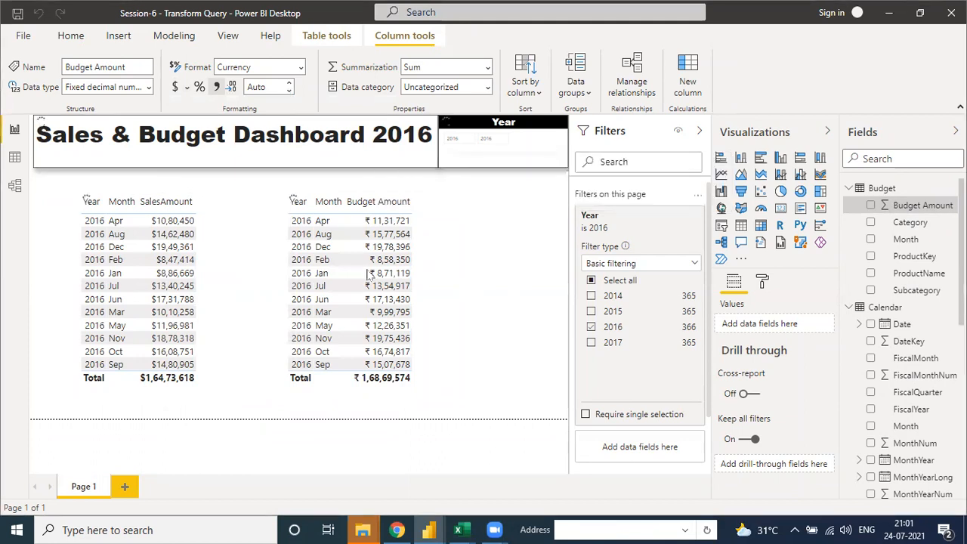
pyautogui.click(289, 90)
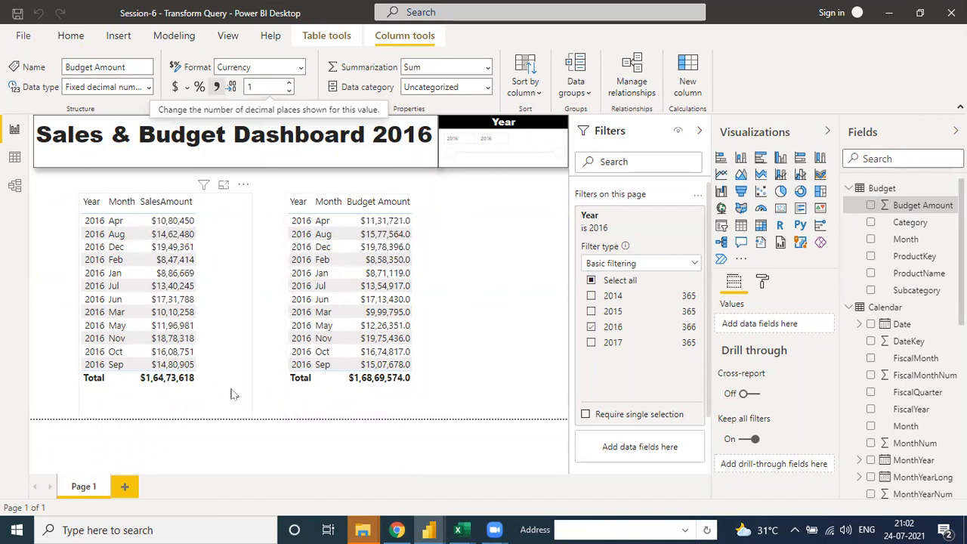
# Set the Calendar table's Month field to sort by MonthNum and order the sales table by Month ascending.
pyautogui.click(112, 212)
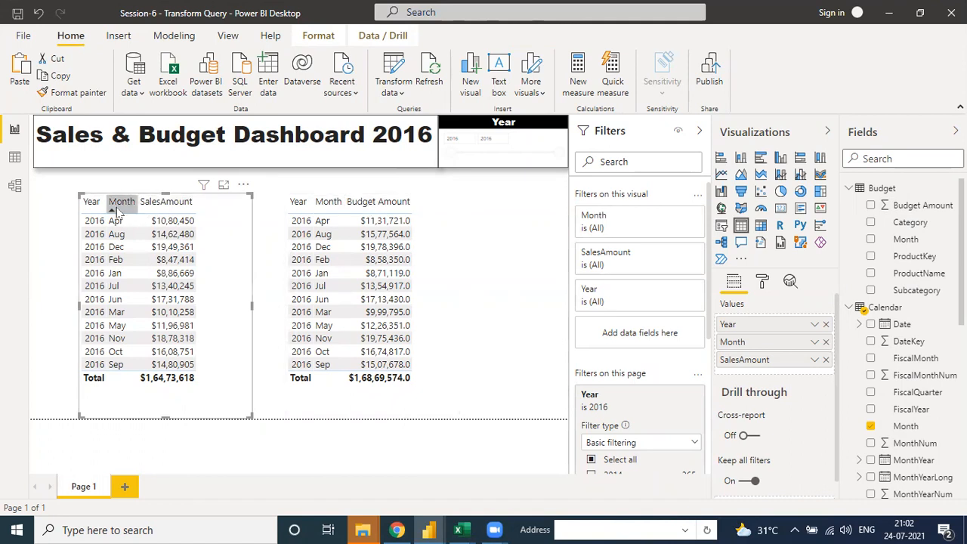
pyautogui.click(114, 206)
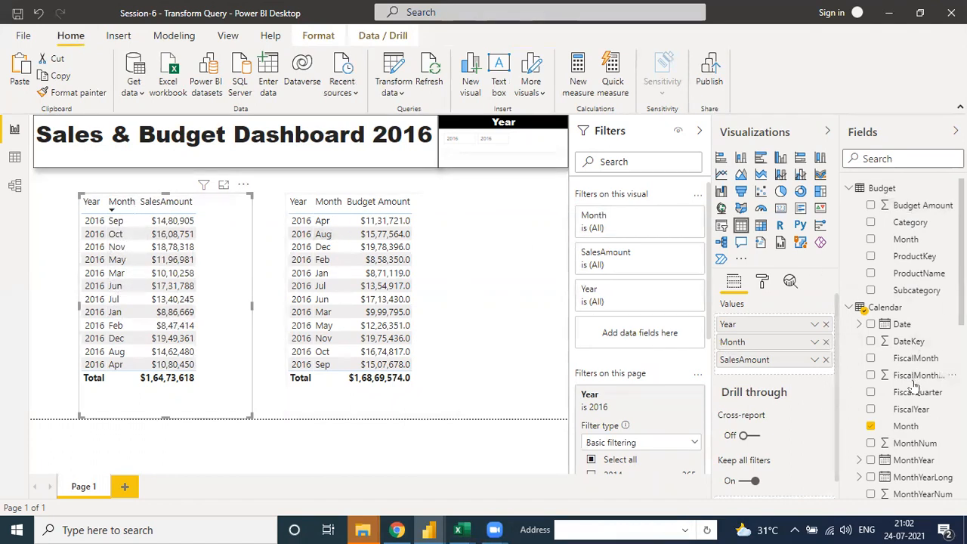
pyautogui.scroll(-5, 914, 302)
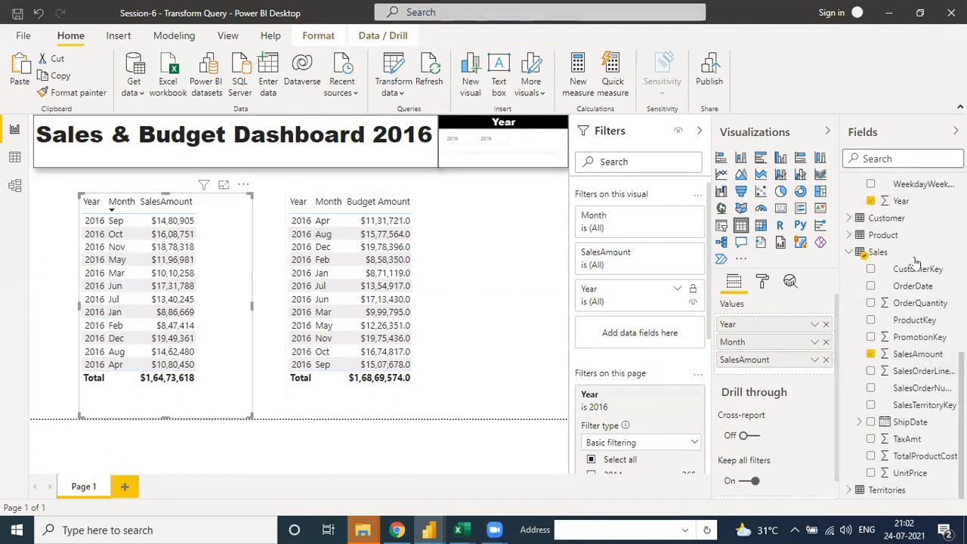
pyautogui.scroll(5, 916, 264)
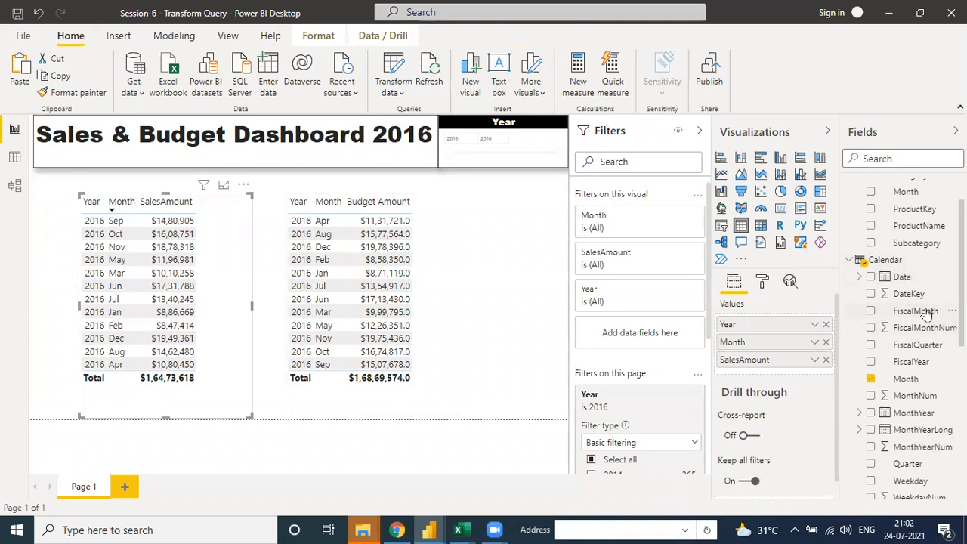
pyautogui.click(917, 381)
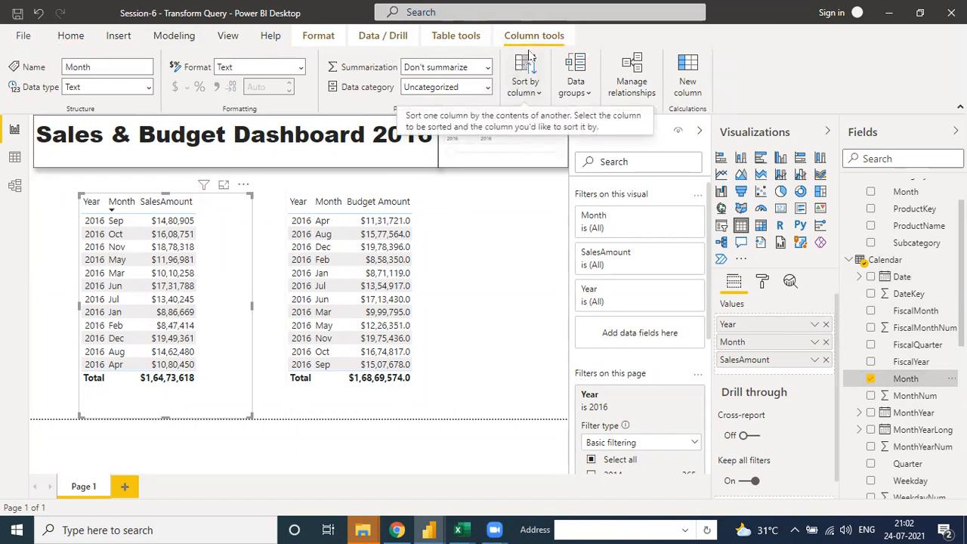
pyautogui.click(525, 85)
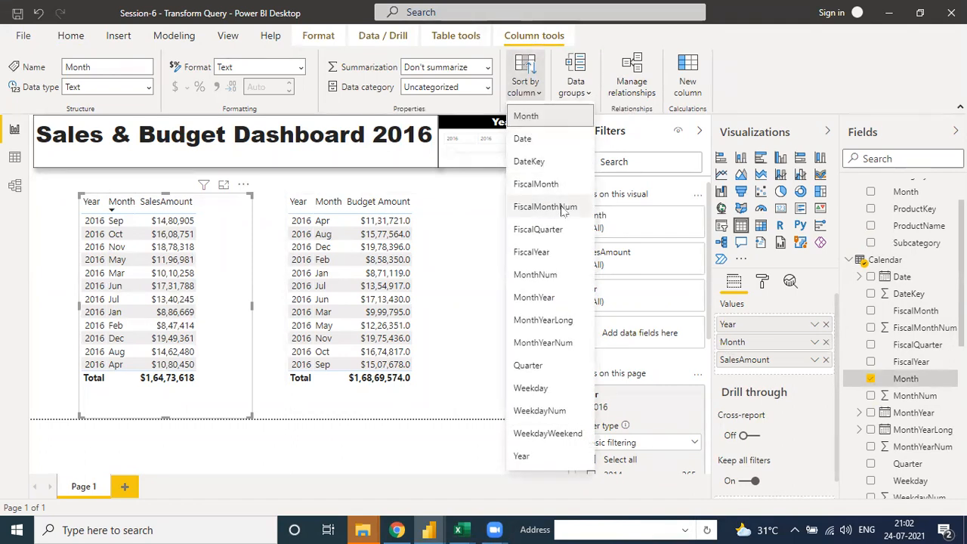
pyautogui.click(551, 277)
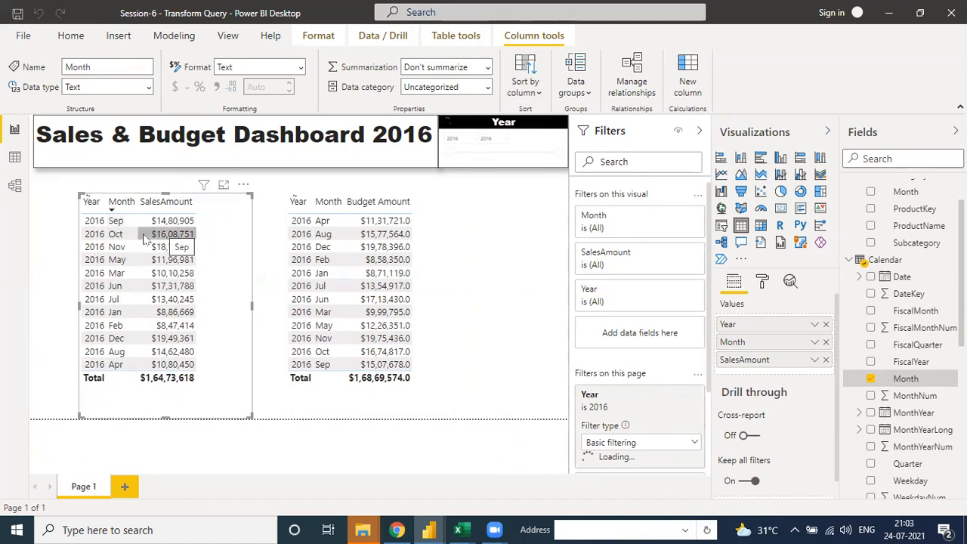
pyautogui.click(117, 202)
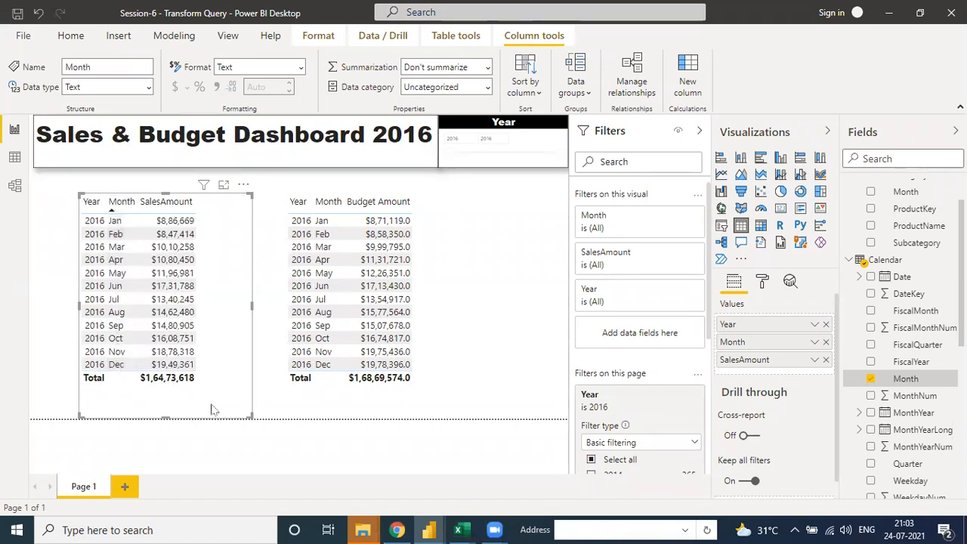
# Shrink the sales table's frame closer to its columns and turn on its border and shadow.
pyautogui.moveTo(246, 413); pyautogui.dragTo(213, 402)
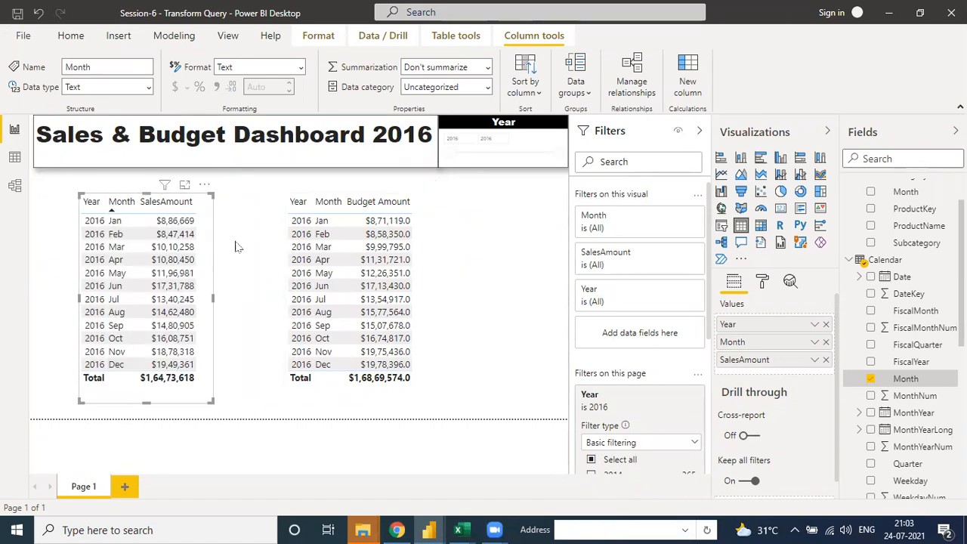
pyautogui.click(761, 283)
pyautogui.scroll(-5, 765, 422)
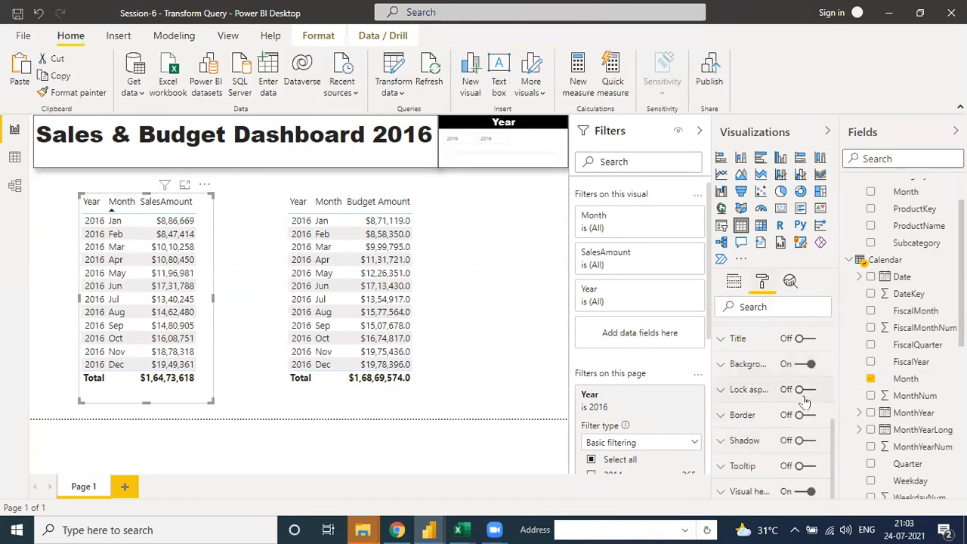
pyautogui.click(800, 418)
pyautogui.click(800, 441)
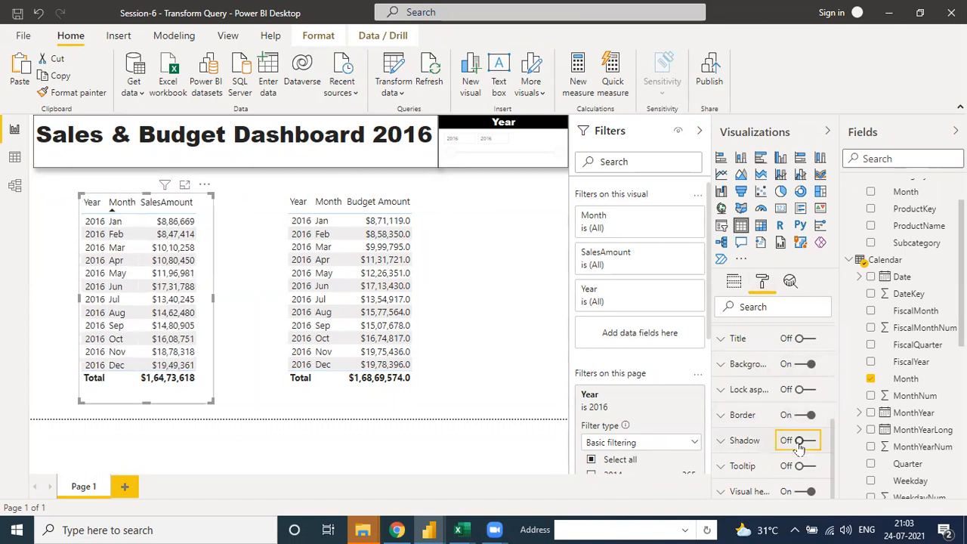
# Move the sales table to the page's left edge below the title and place the budget table beside it, shrunk to the same size.
pyautogui.moveTo(201, 186); pyautogui.dragTo(179, 180)
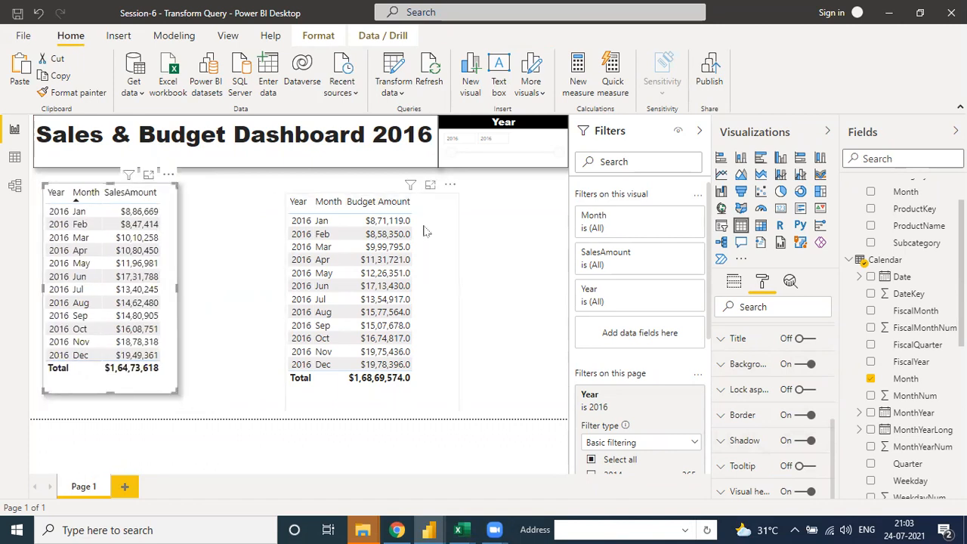
pyautogui.click(322, 224)
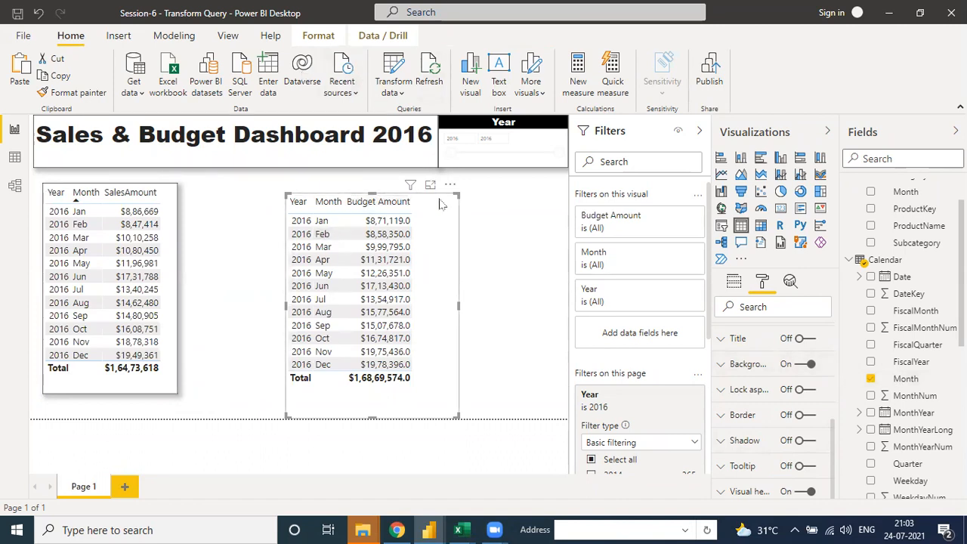
pyautogui.moveTo(451, 189); pyautogui.dragTo(363, 179)
pyautogui.moveTo(286, 409); pyautogui.dragTo(285, 392)
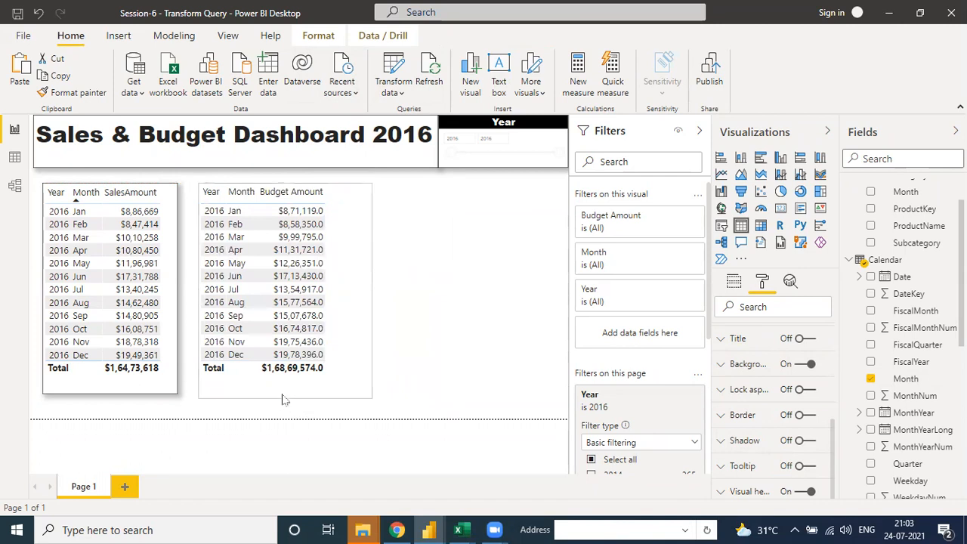
pyautogui.moveTo(364, 390); pyautogui.dragTo(333, 391)
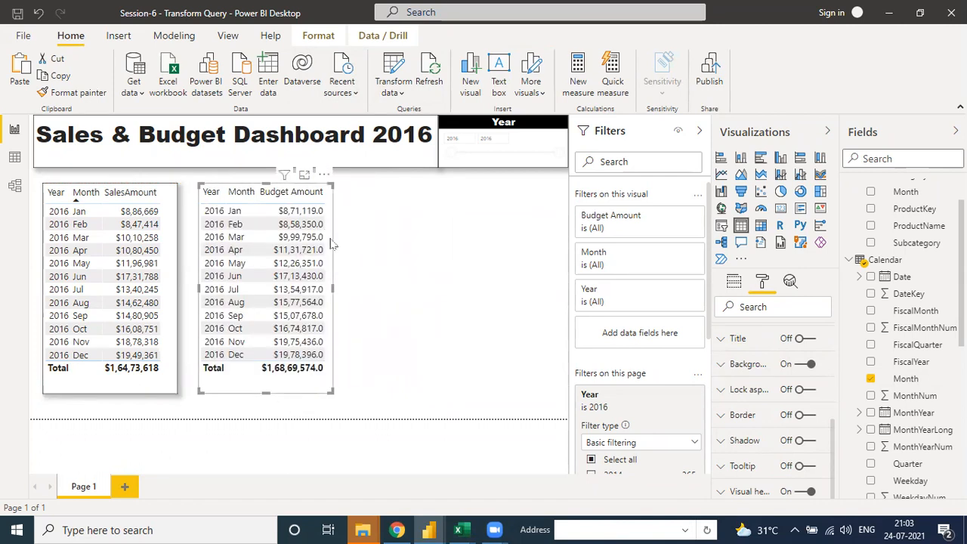
# Turn on the border and shadow for the budget table.
pyautogui.click(389, 231)
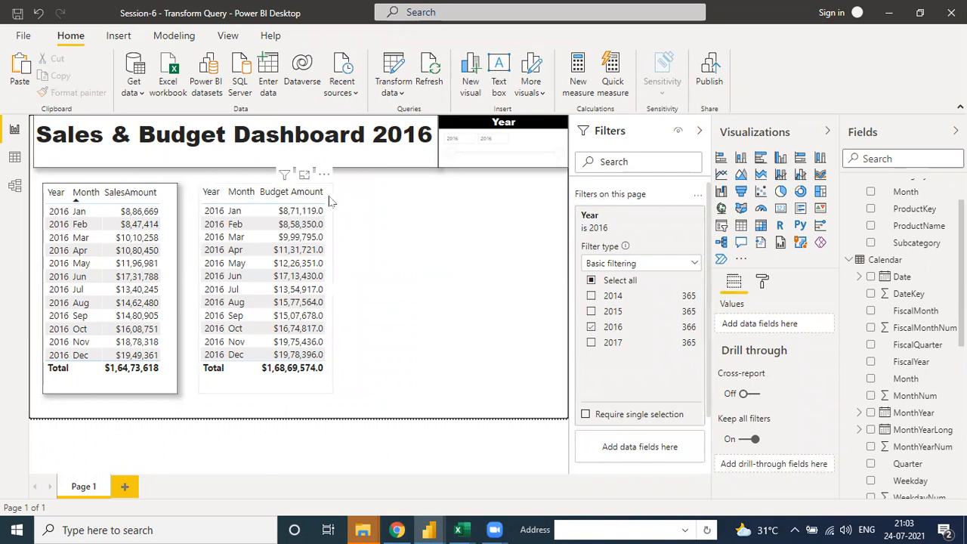
pyautogui.click(763, 281)
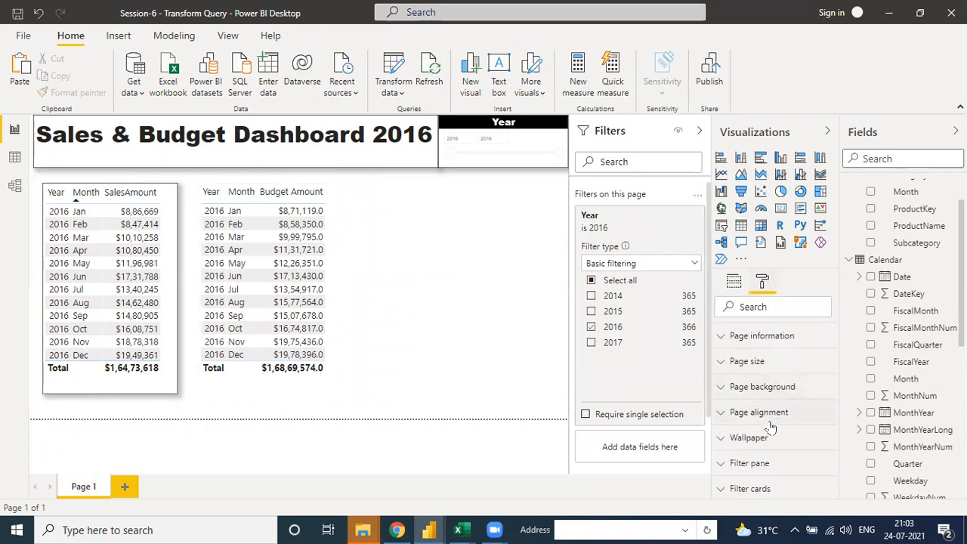
pyautogui.click(330, 200)
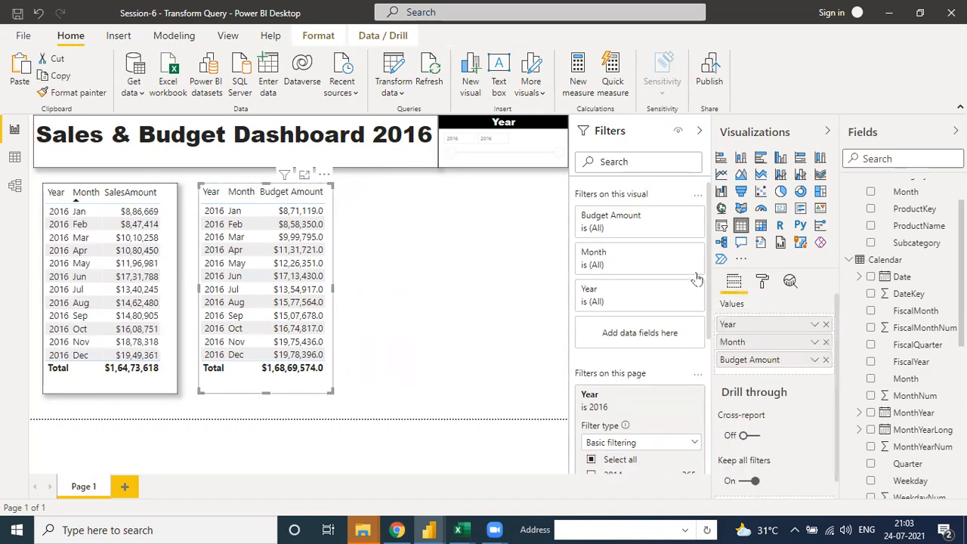
pyautogui.scroll(-5, 764, 378)
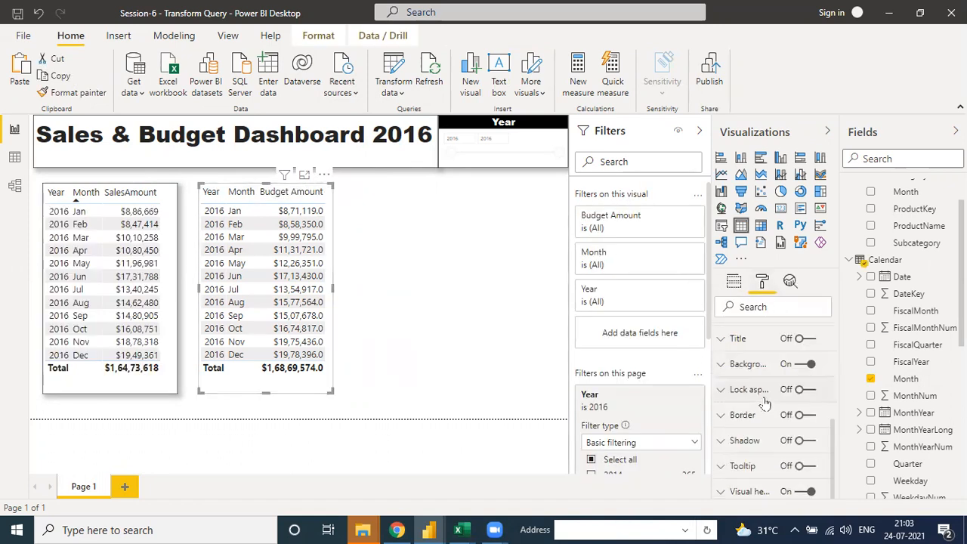
pyautogui.click(804, 415)
pyautogui.click(804, 442)
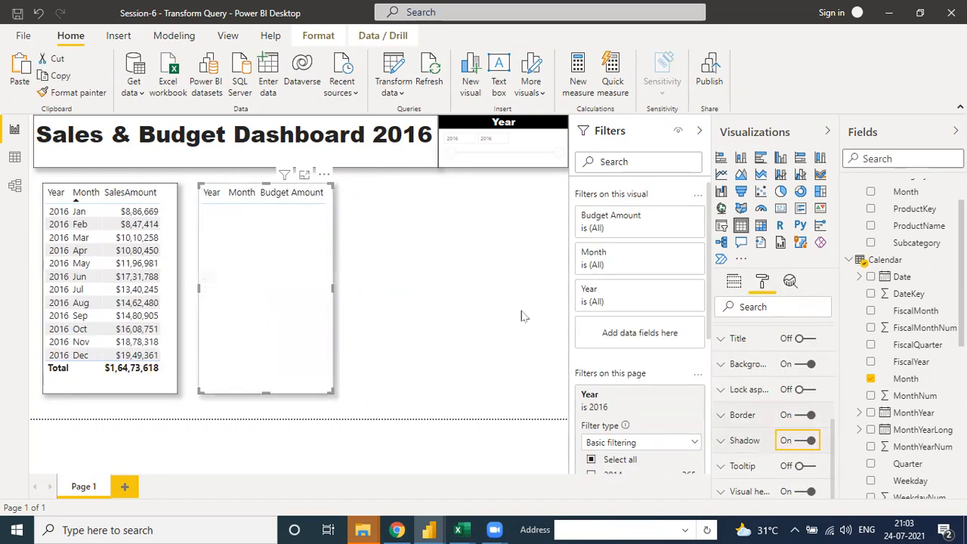
pyautogui.click(442, 282)
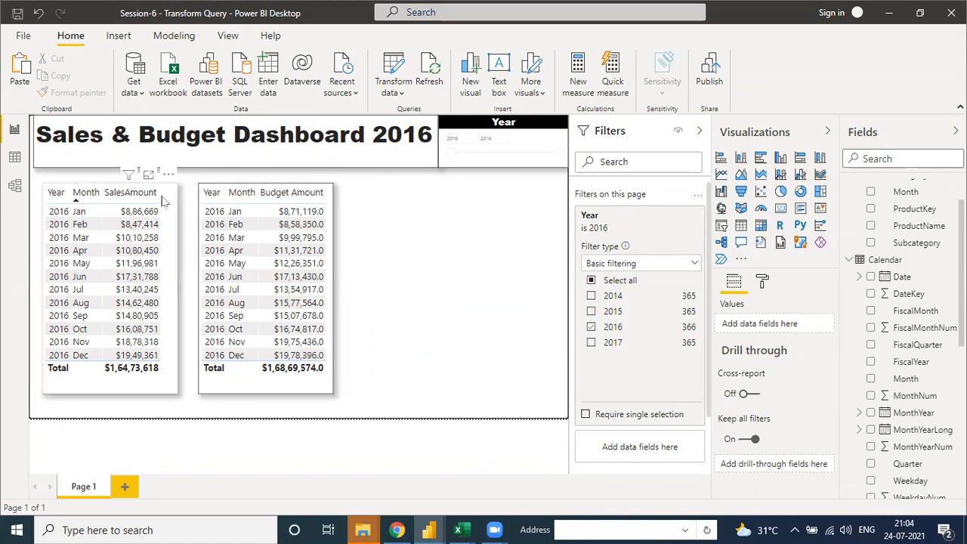
# Check the table relationships in the data model, and place a duplicate of the budget table to the right of the original.
pyautogui.click(14, 188)
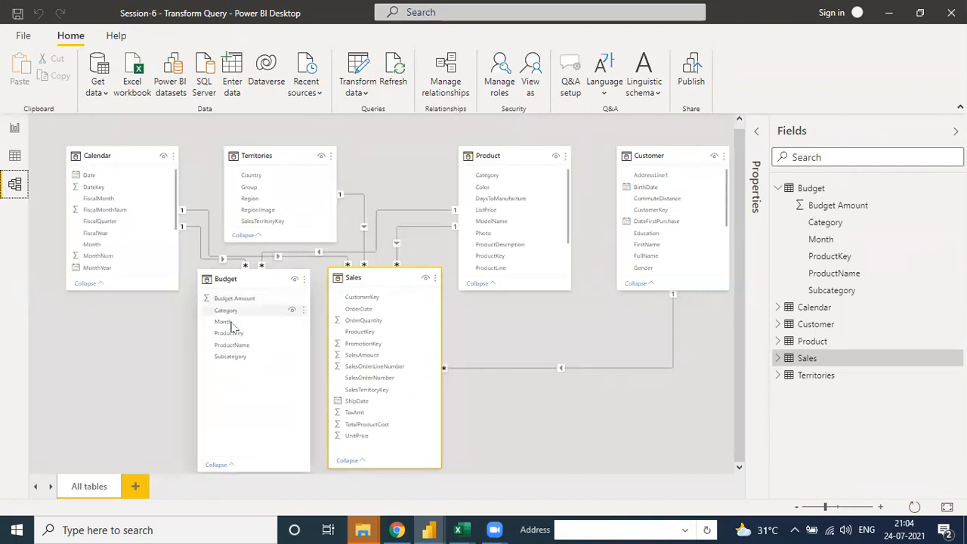
pyautogui.click(15, 129)
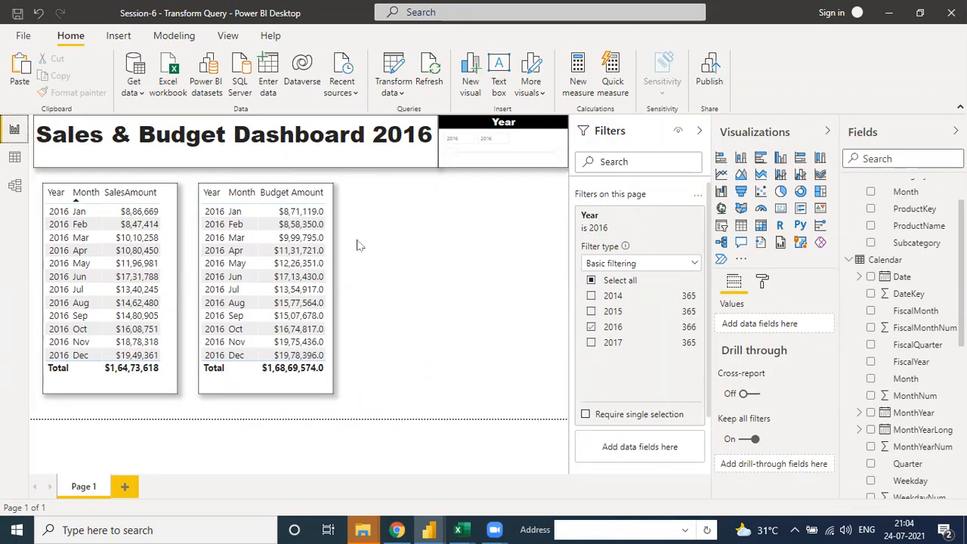
pyautogui.click(211, 193)
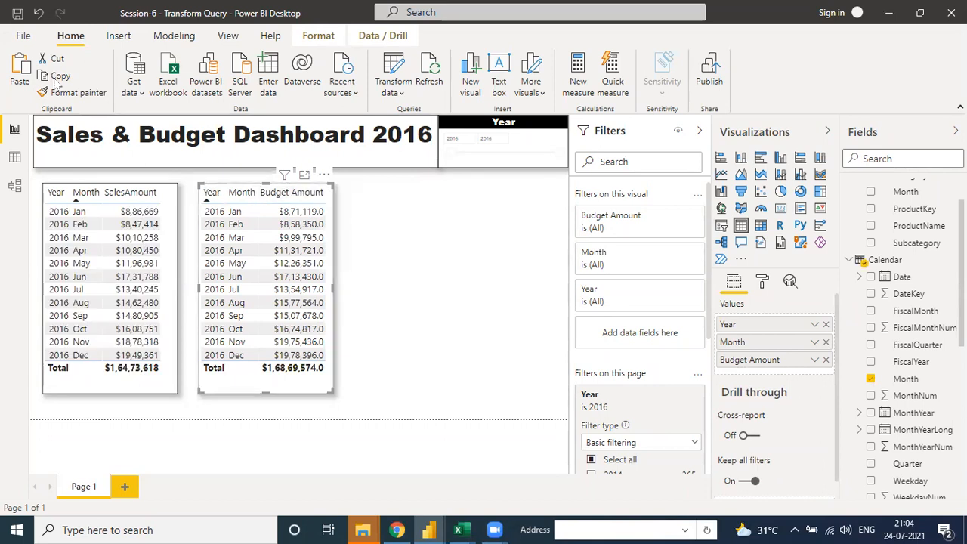
pyautogui.click(21, 68)
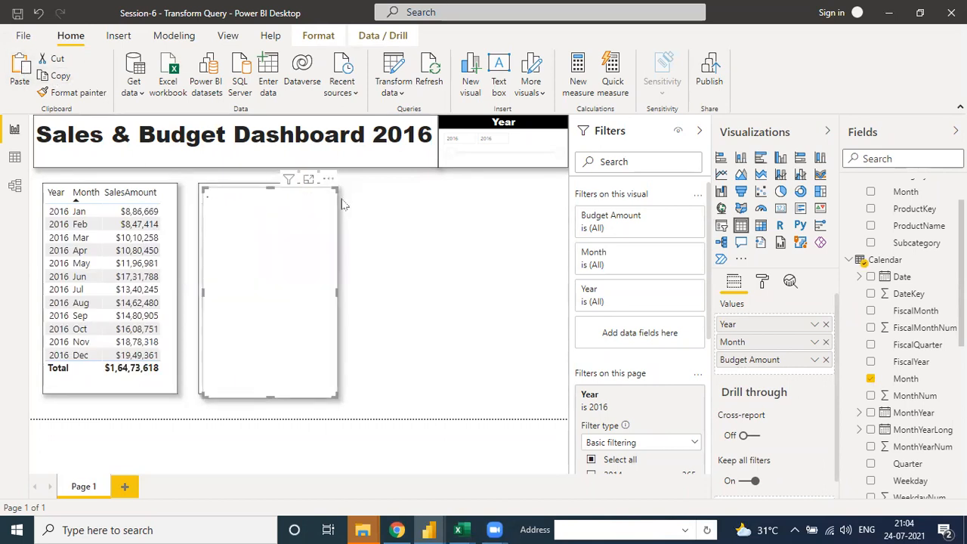
pyautogui.moveTo(329, 183); pyautogui.dragTo(463, 188)
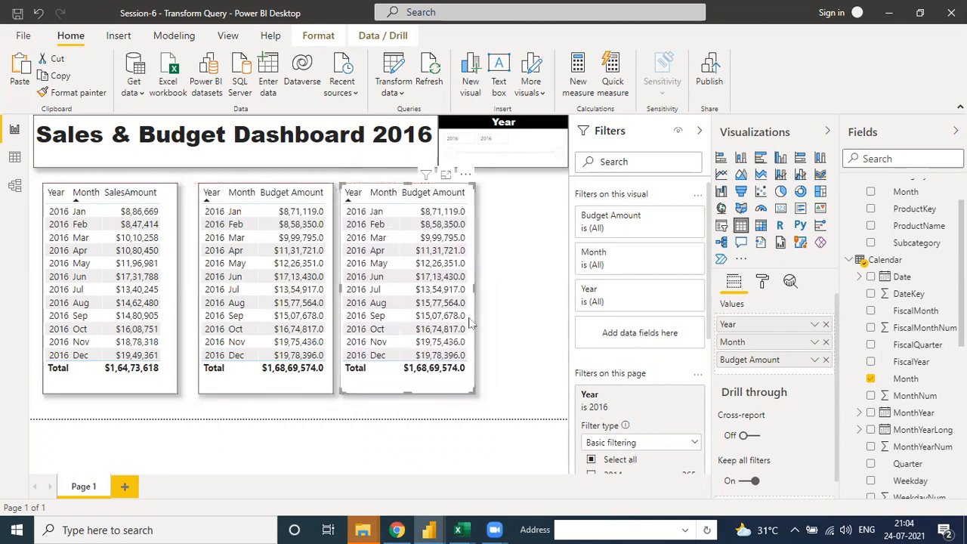
# Widen the duplicate budget table and add SalesAmount from the Sales table between its Month and Budget Amount columns.
pyautogui.moveTo(474, 393); pyautogui.dragTo(565, 395)
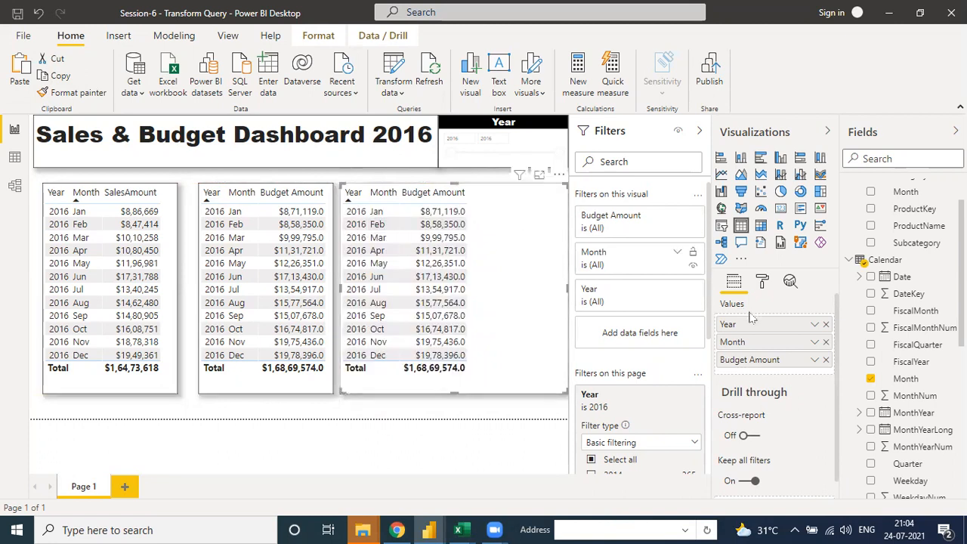
pyautogui.scroll(-5, 899, 378)
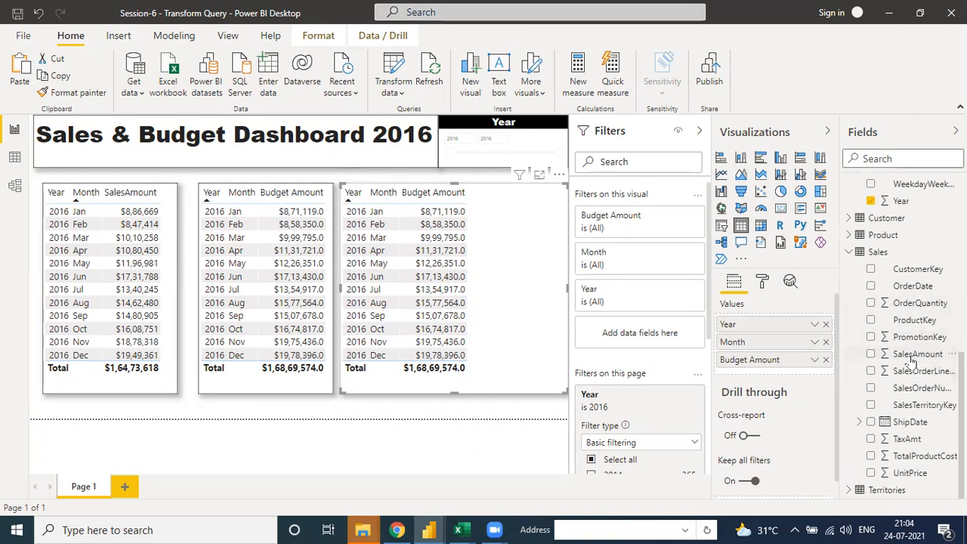
pyautogui.moveTo(899, 355); pyautogui.dragTo(776, 354)
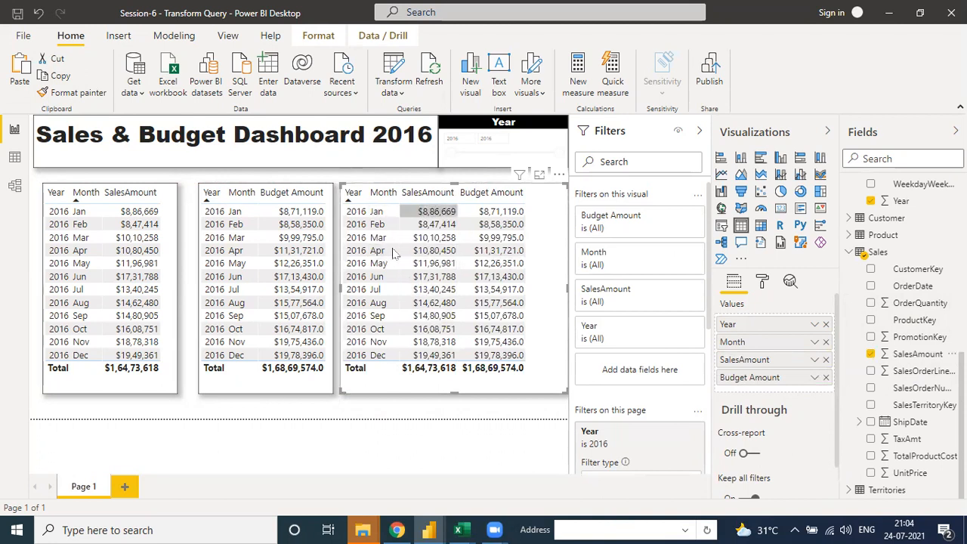
# Check the table relationships in the data model and the Sales Table source data in the AdventureWorks_Database Excel workbook, and return to the report.
pyautogui.click(15, 185)
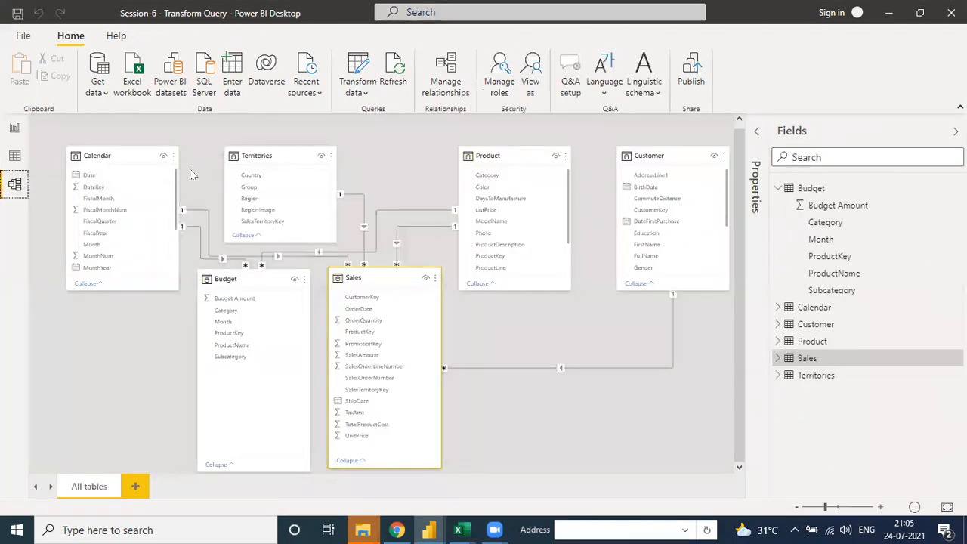
pyautogui.click(15, 128)
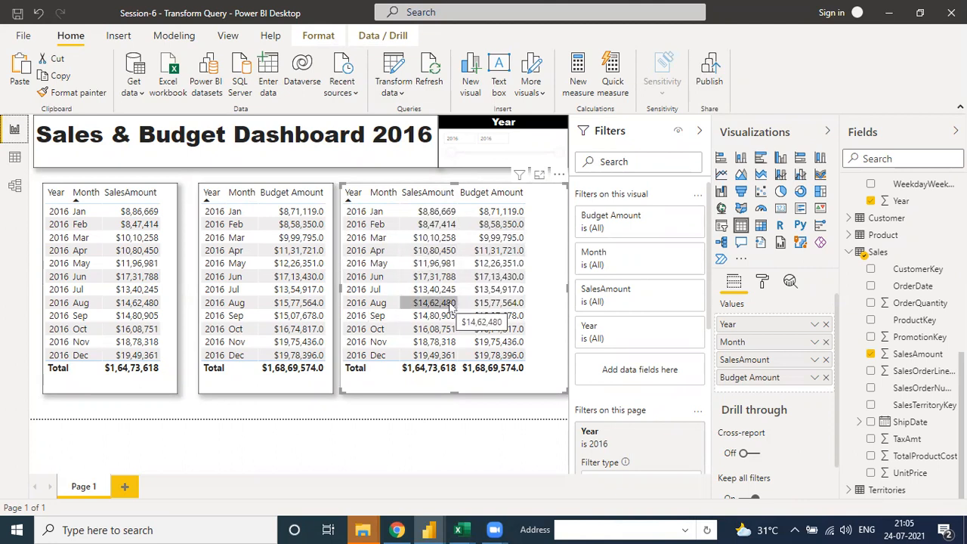
pyautogui.moveTo(458, 530)
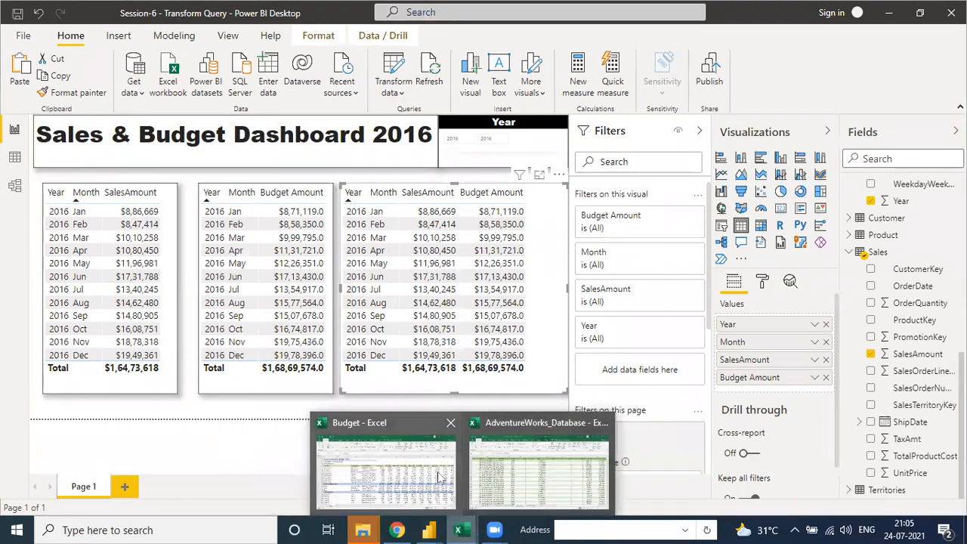
pyautogui.click(440, 478)
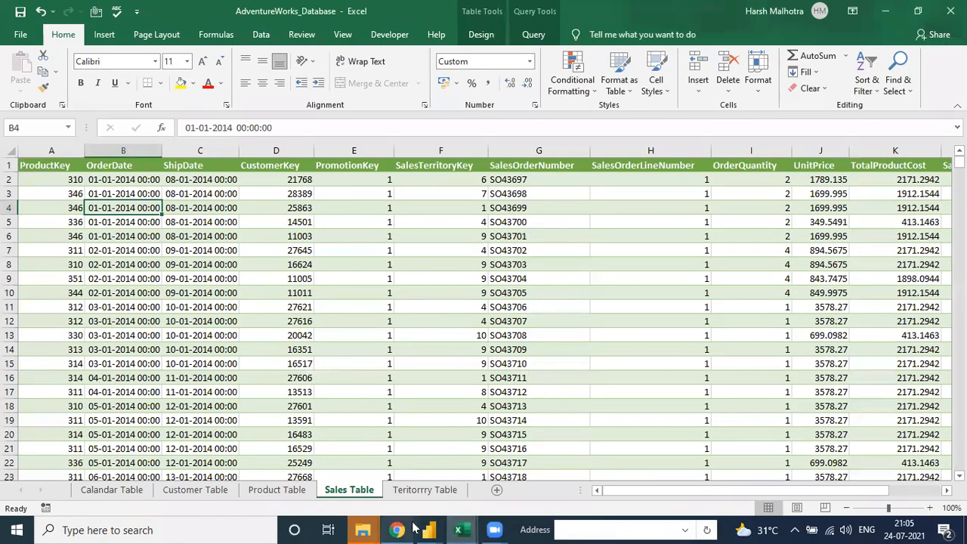
pyautogui.click(398, 530)
pyautogui.moveTo(430, 516)
pyautogui.click(491, 460)
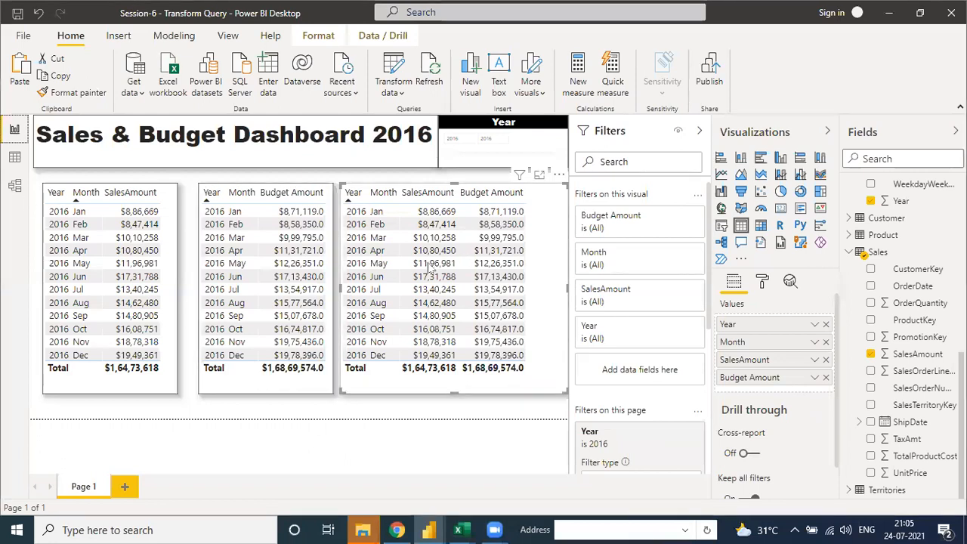
# Narrow the combined sales and budget table's frame closer to its columns, and recheck the Calendar relationships in the data model.
pyautogui.moveTo(567, 289); pyautogui.dragTo(549, 290)
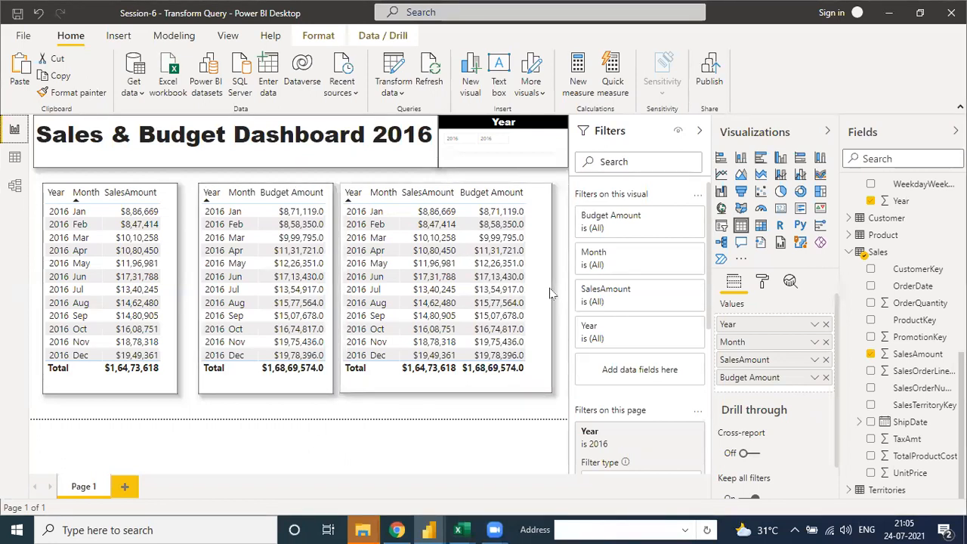
pyautogui.click(17, 185)
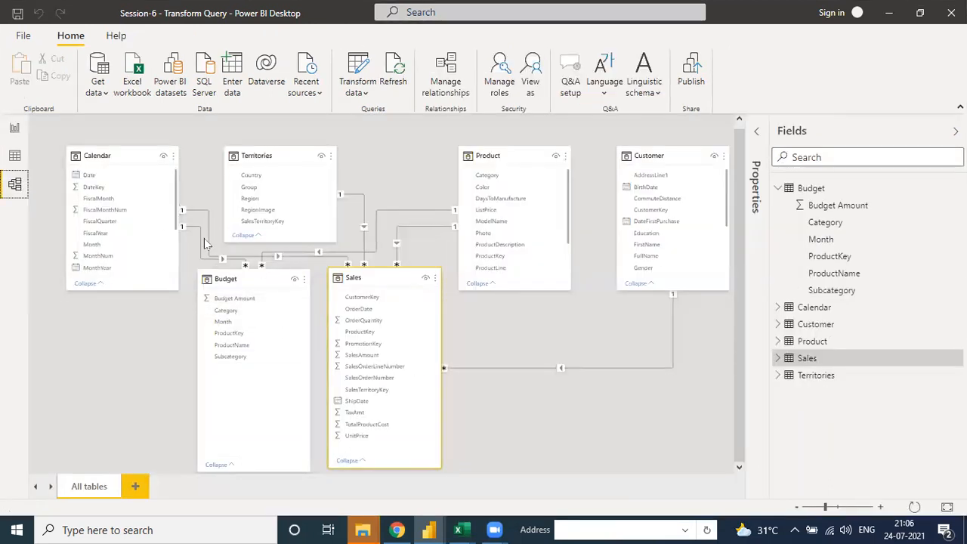
pyautogui.click(16, 129)
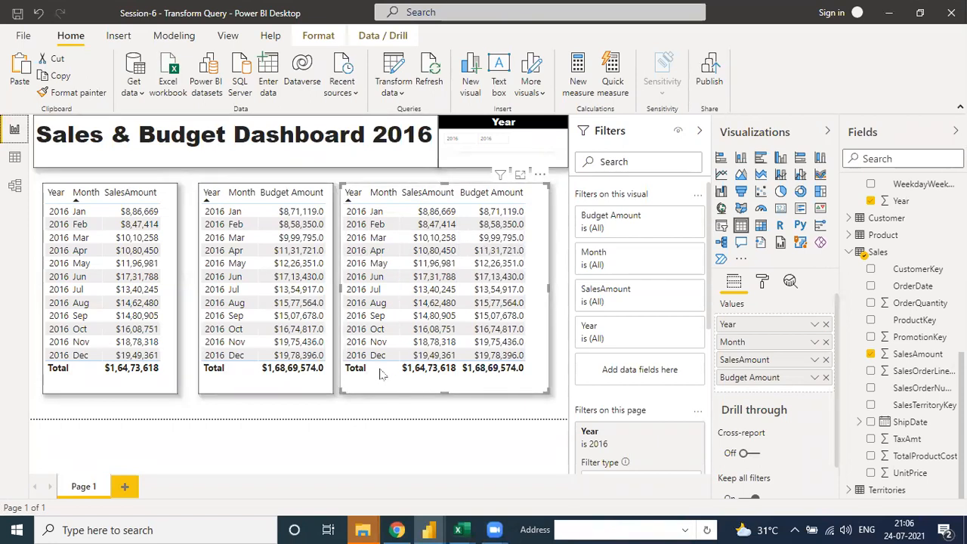
# Examine the page's Year filter and the summarization options for SalesAmount in the combined table.
pyautogui.click(357, 415)
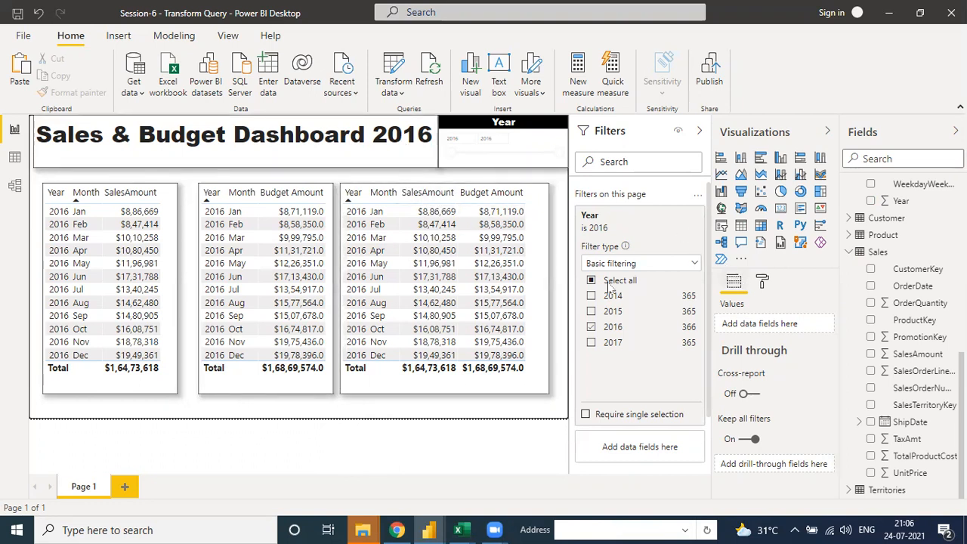
pyautogui.click(529, 210)
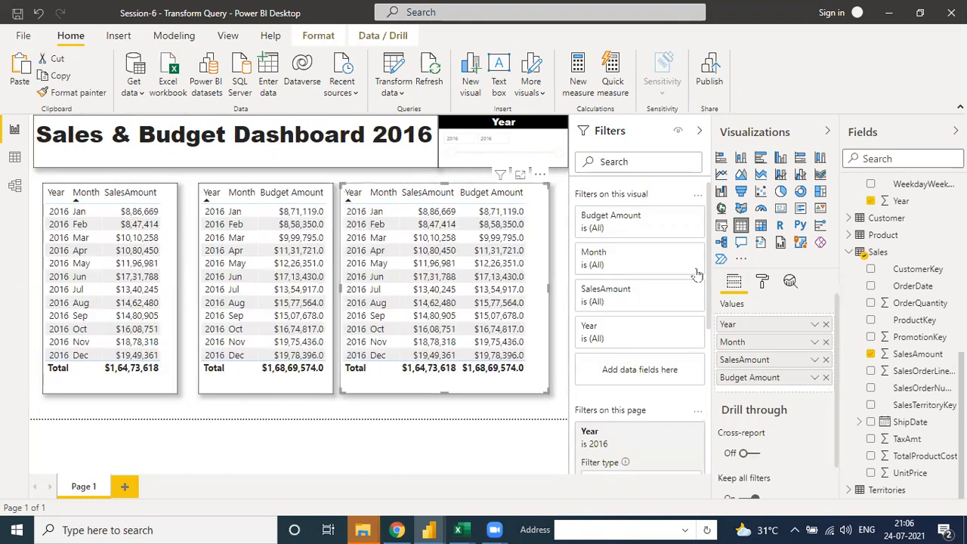
pyautogui.click(815, 361)
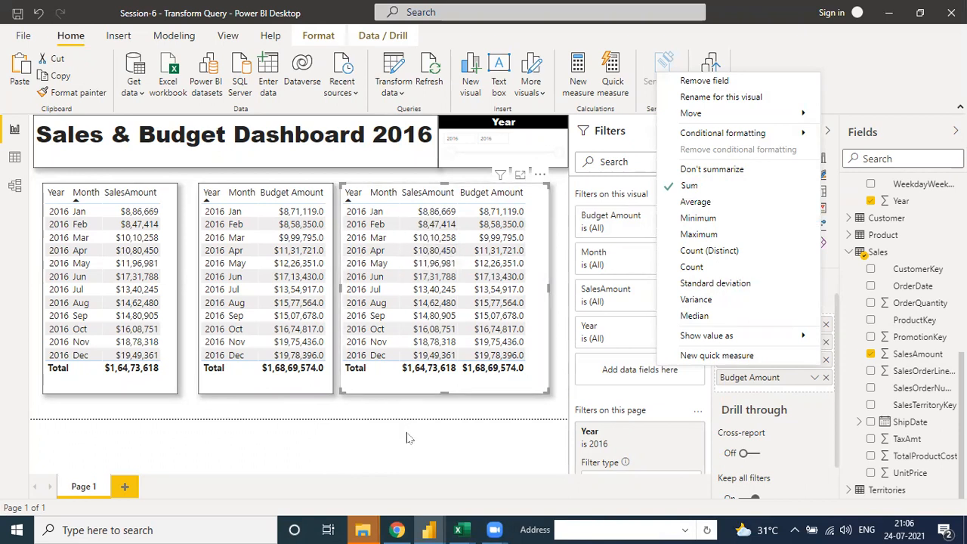
pyautogui.click(487, 426)
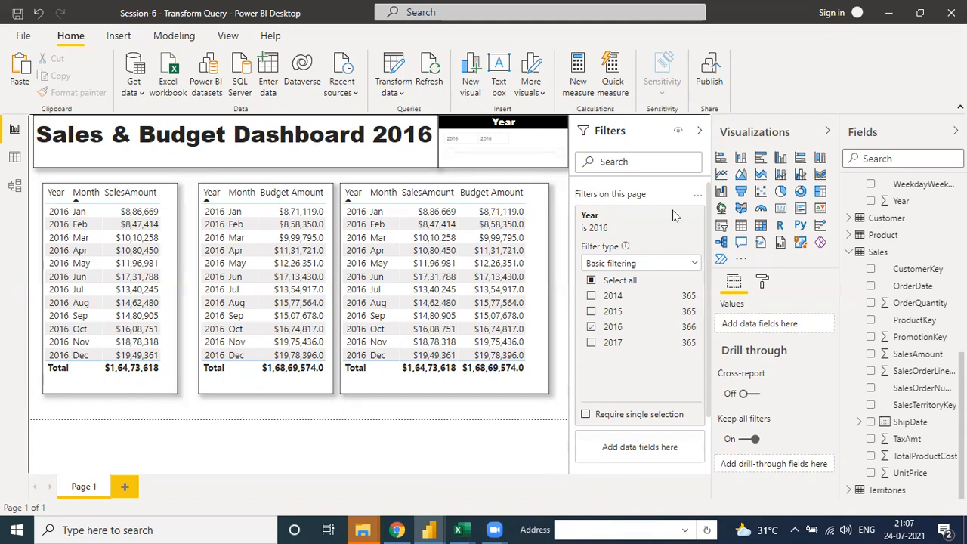
# Collapse the Filters pane, add a second report page, and copy the combined sales and budget table onto it.
pyautogui.click(699, 131)
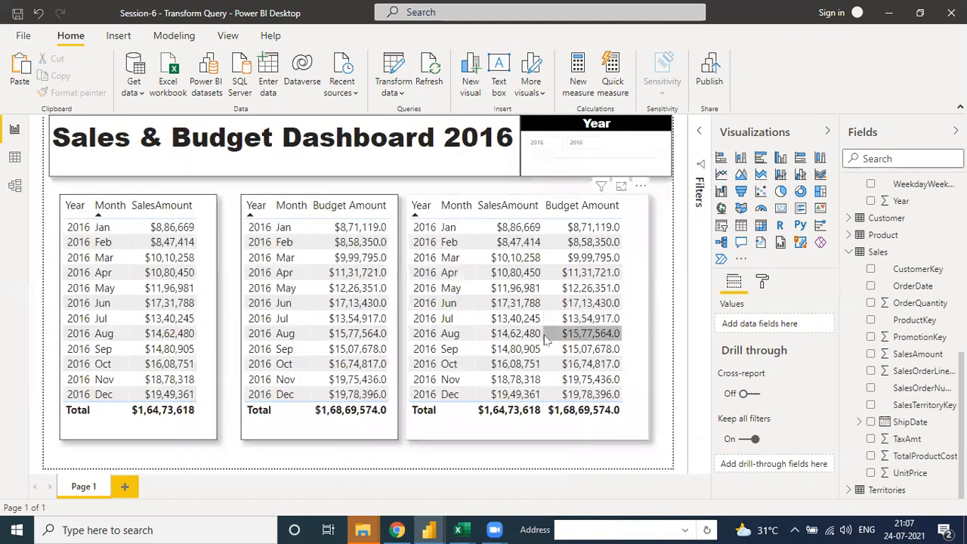
pyautogui.click(132, 487)
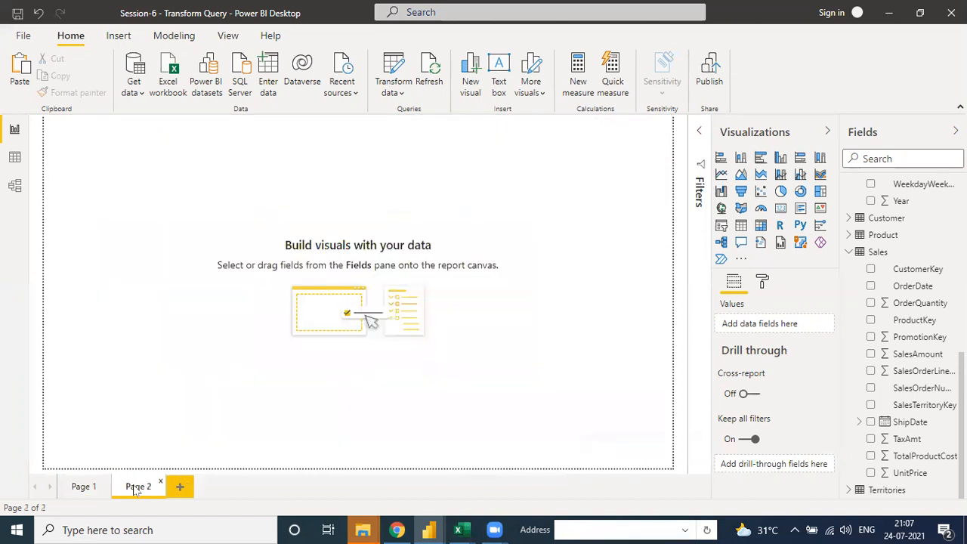
pyautogui.click(83, 487)
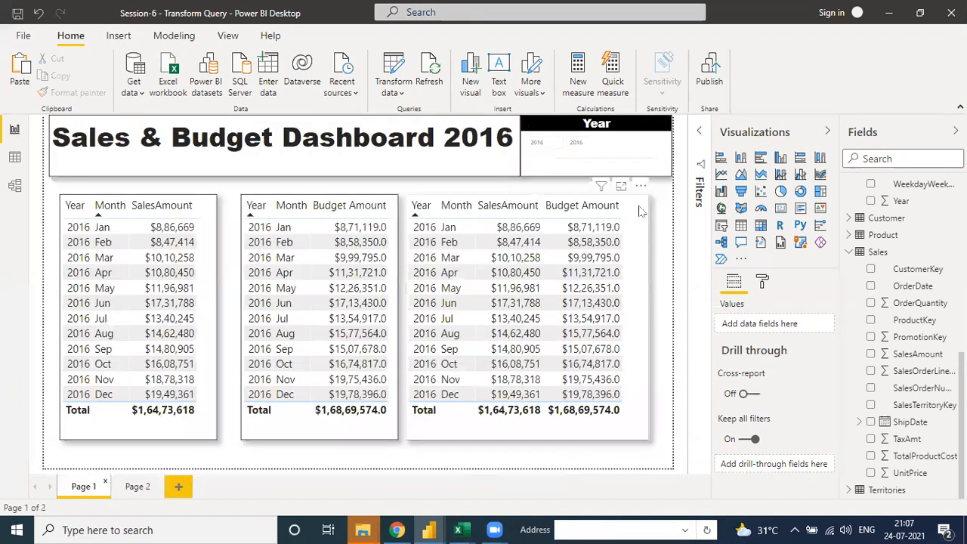
pyautogui.click(640, 186)
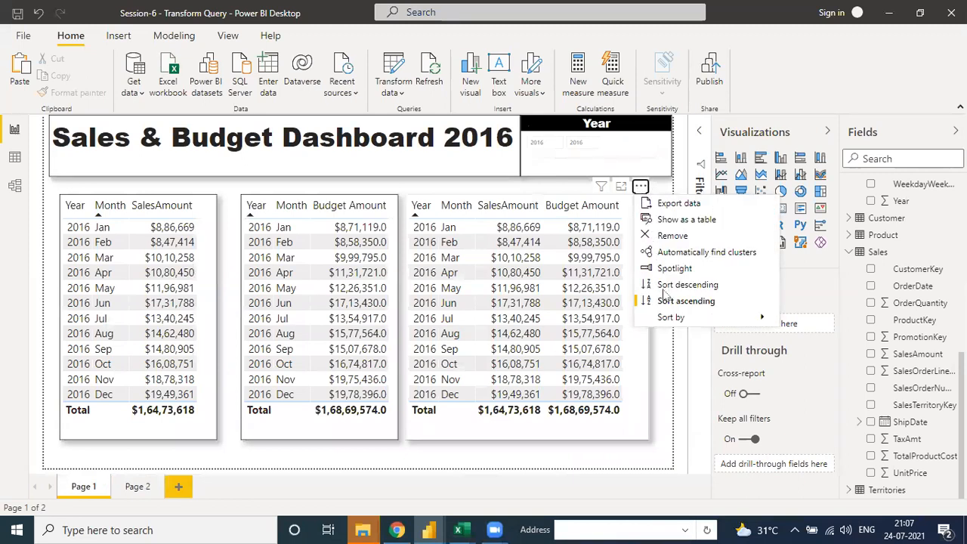
pyautogui.click(631, 210)
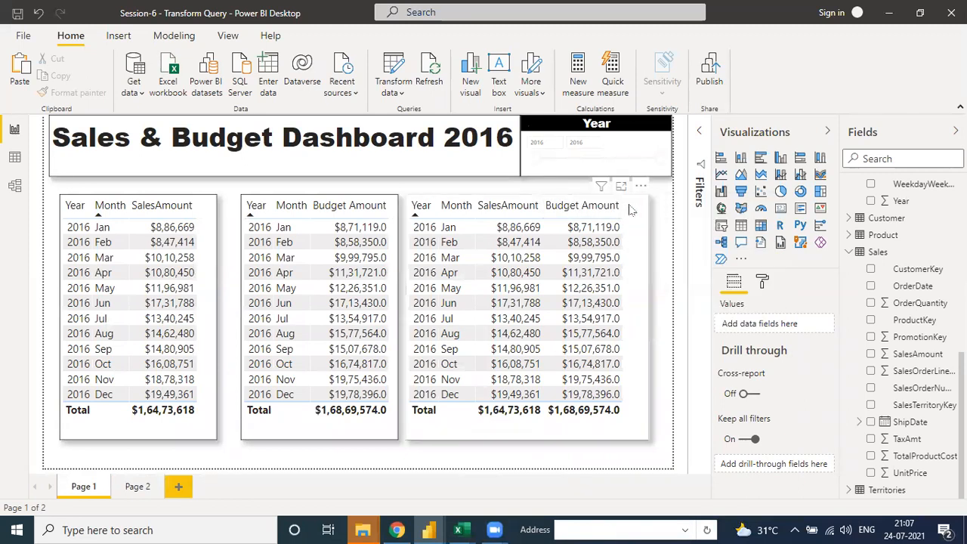
pyautogui.click(633, 215)
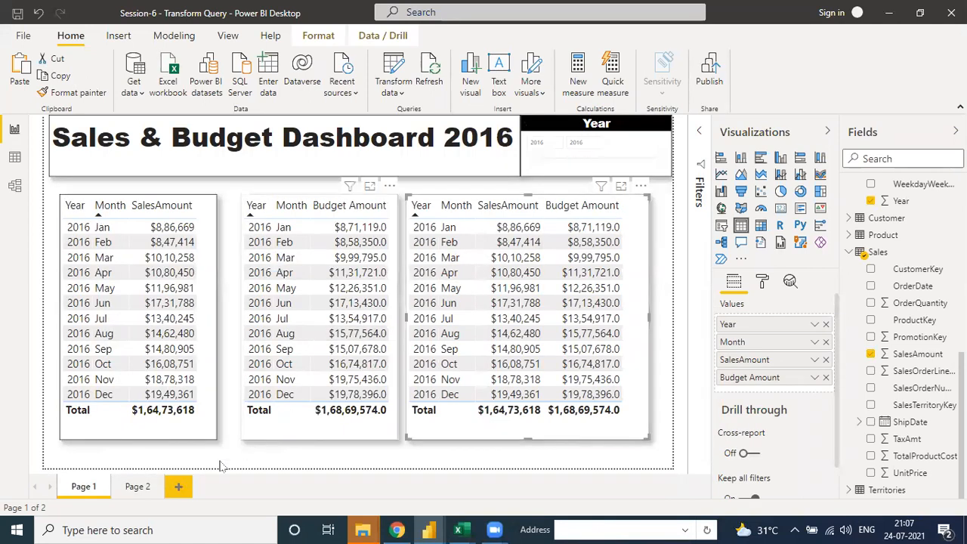
pyautogui.click(142, 492)
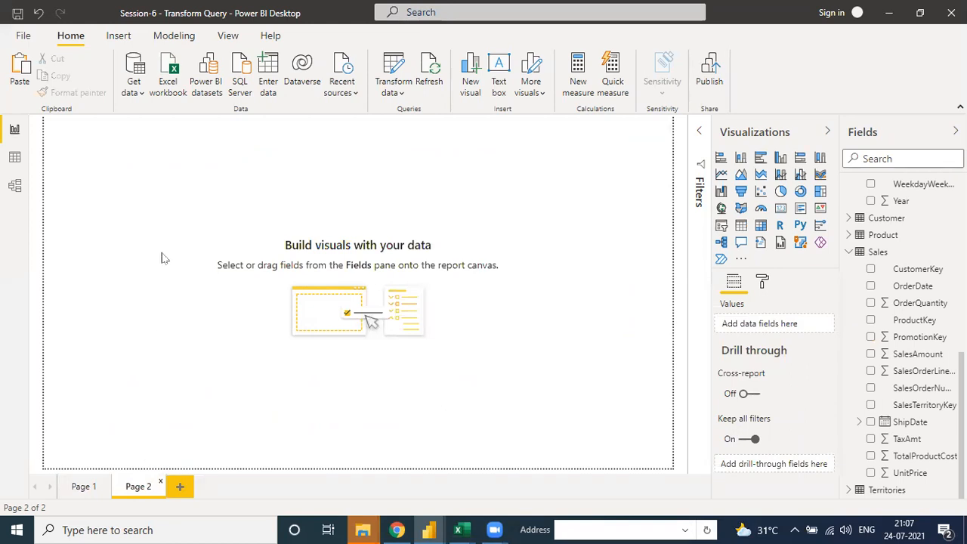
pyautogui.hotkey('ctrl', 'v')
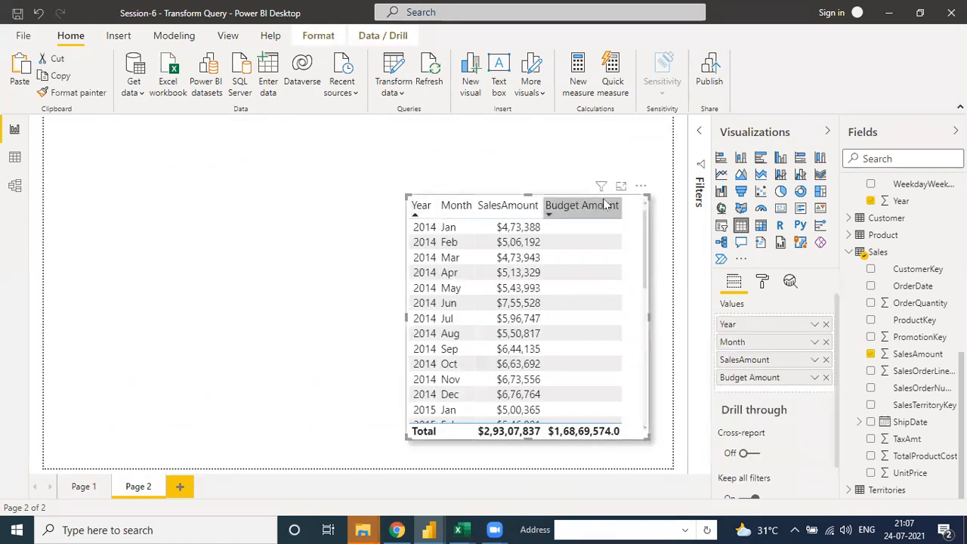
# Move the copied table on Page 2 to the page's upper-left corner and enlarge its frame, mainly in width.
pyautogui.click(641, 186)
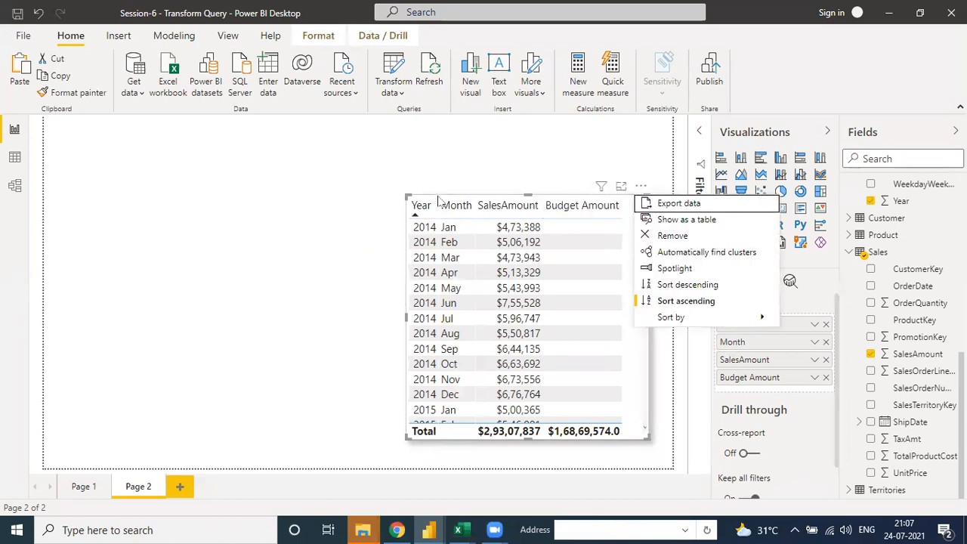
pyautogui.click(334, 175)
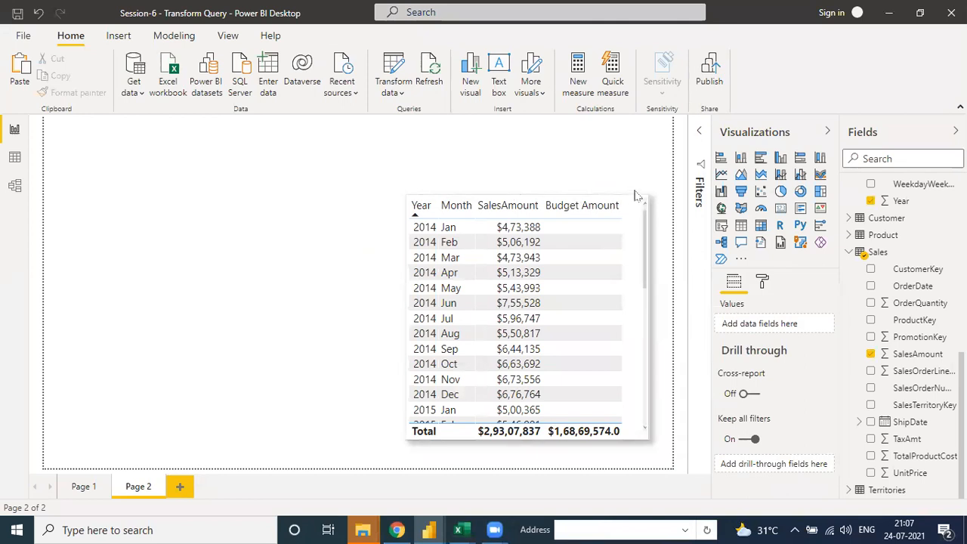
pyautogui.moveTo(637, 196); pyautogui.dragTo(526, 180)
pyautogui.click(536, 161)
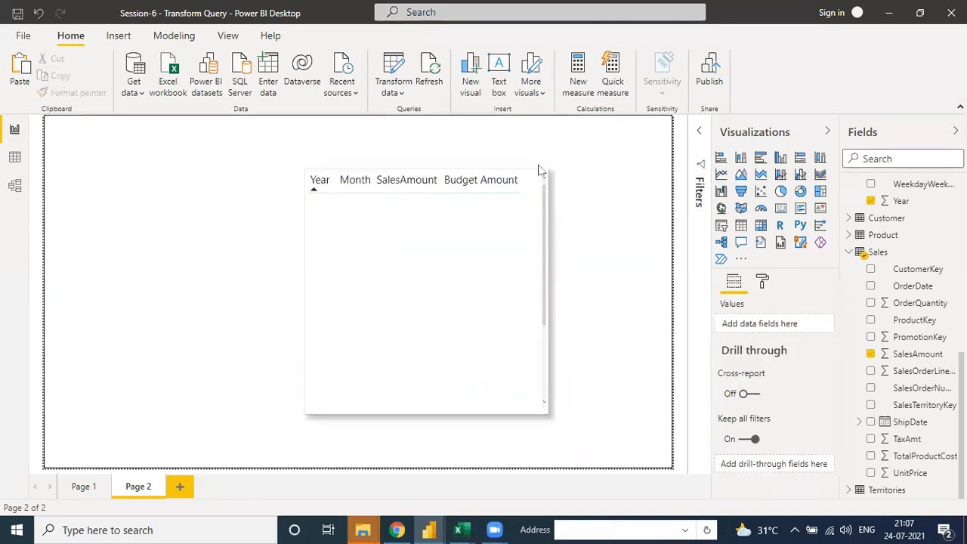
pyautogui.click(532, 198)
pyautogui.moveTo(521, 161); pyautogui.dragTo(302, 136)
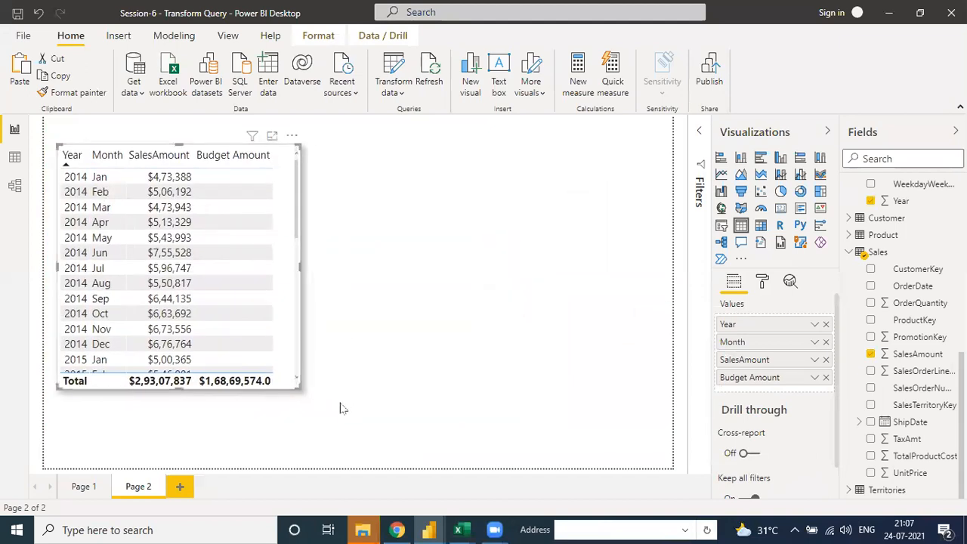
pyautogui.moveTo(300, 387); pyautogui.dragTo(441, 407)
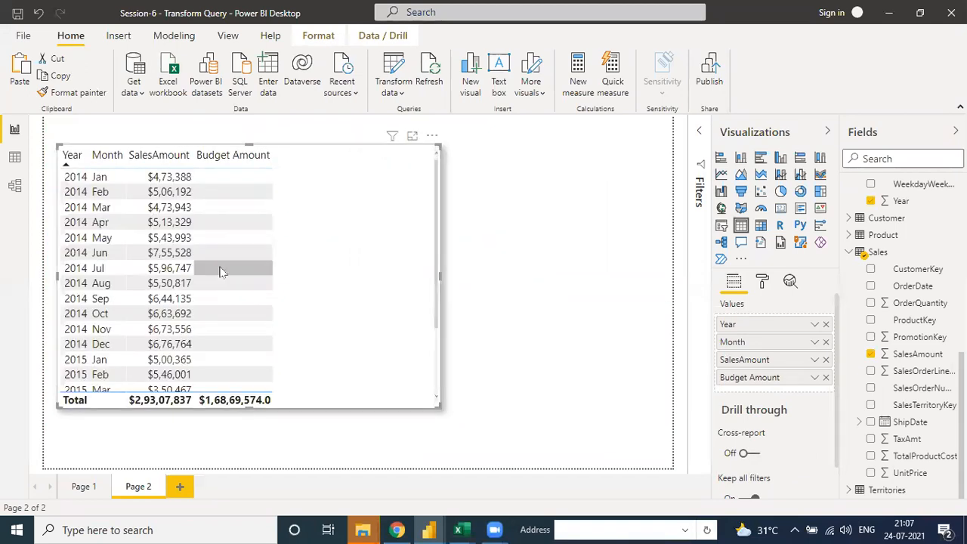
# Compare the monthly rows of the table on Page 2 with the 2016 table on Page 1, and expand the Filters pane to view the page filters.
pyautogui.scroll(-5, 99, 340)
pyautogui.scroll(5, 99, 340)
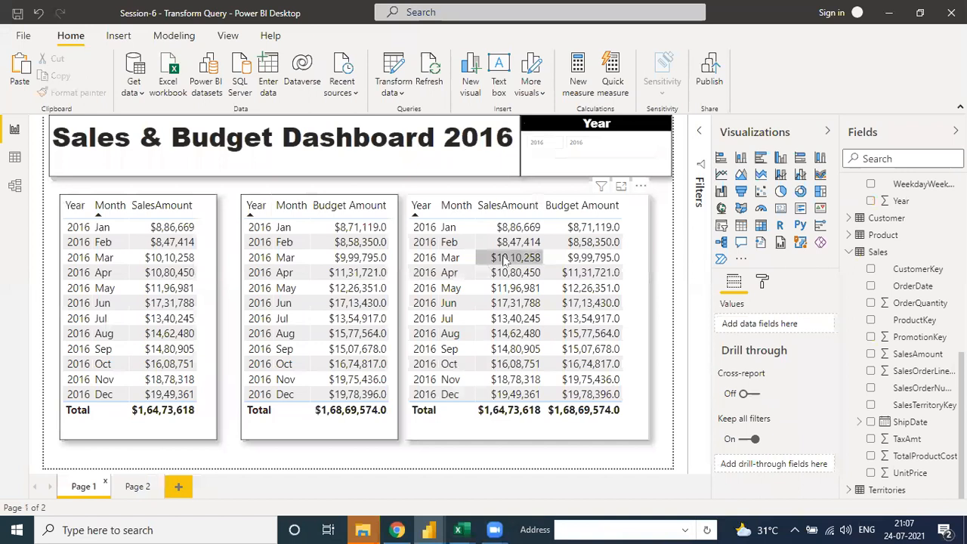
pyautogui.click(140, 488)
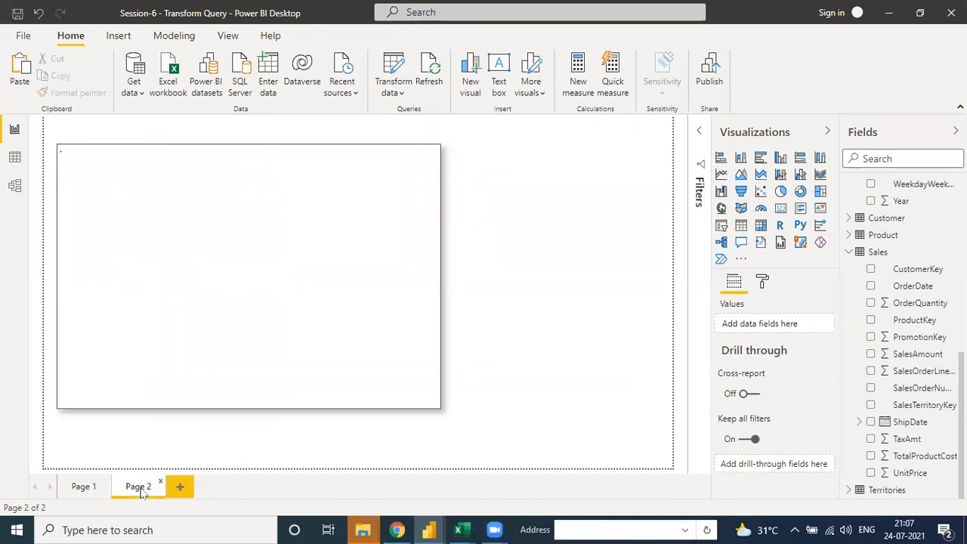
pyautogui.scroll(-6, 170, 208)
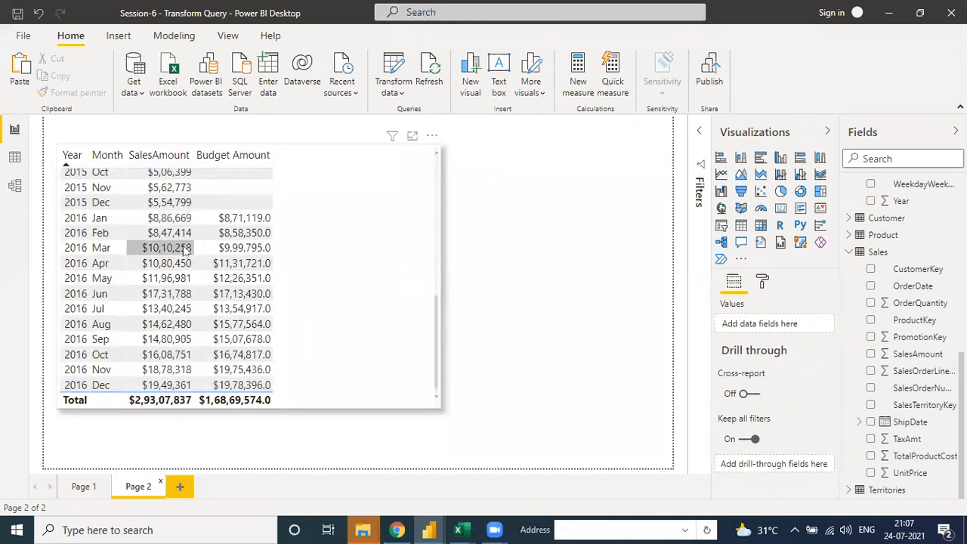
pyautogui.scroll(6, 185, 252)
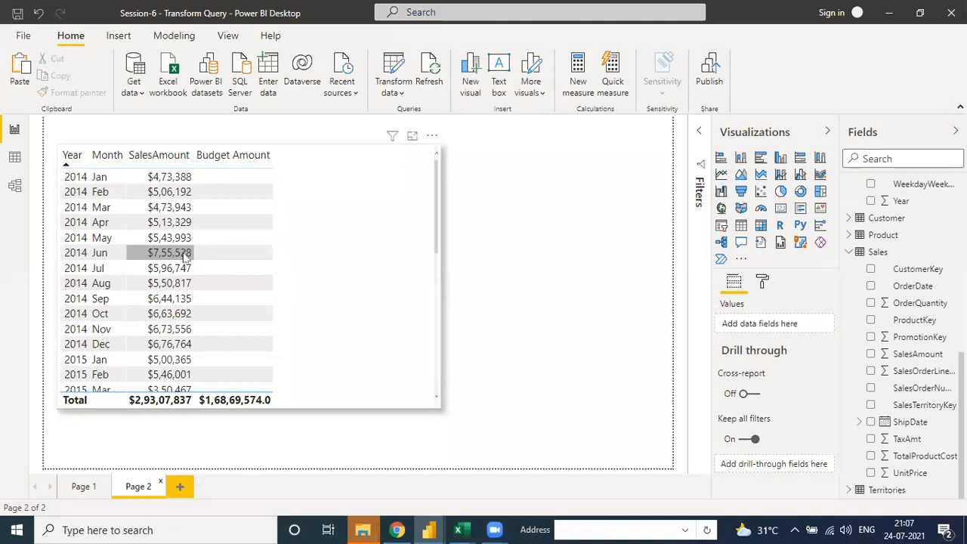
pyautogui.scroll(-6, 203, 261)
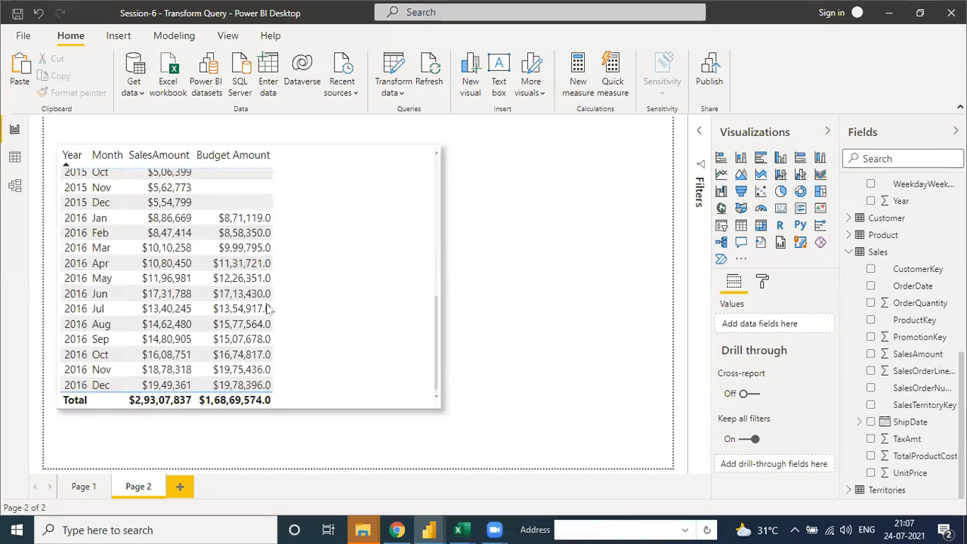
pyautogui.scroll(6, 244, 308)
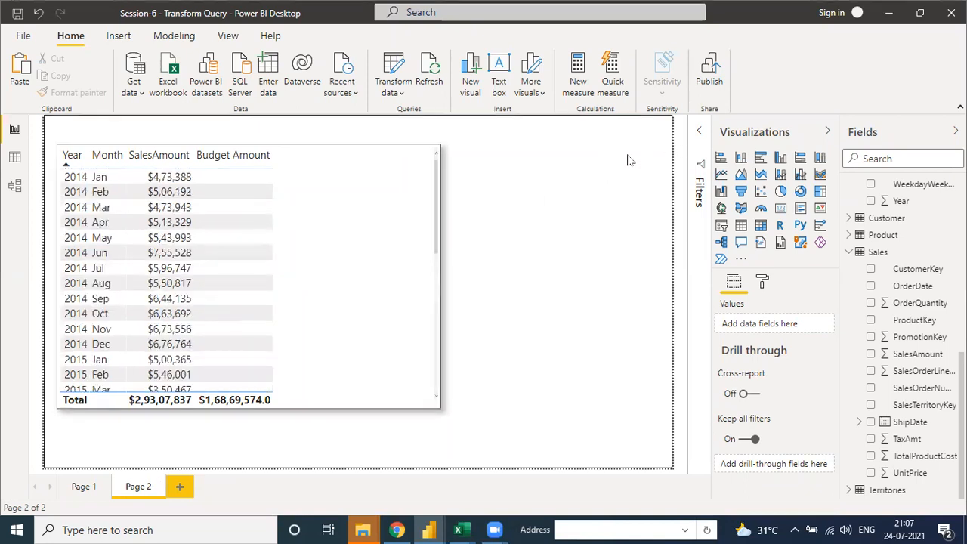
pyautogui.click(701, 135)
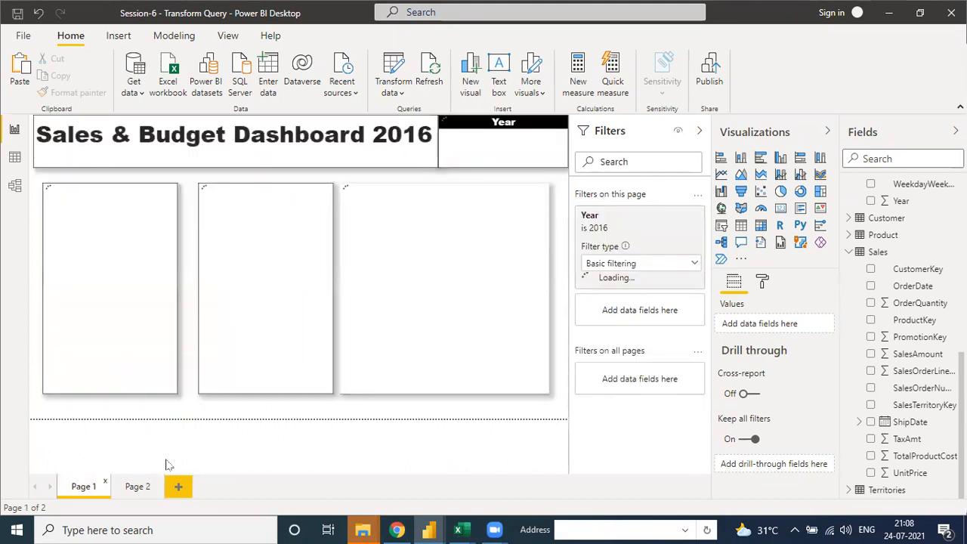
# Add the Calendar table's Year field as a page-level filter on Page 2, using basic filtering with 2016 selected.
pyautogui.click(136, 488)
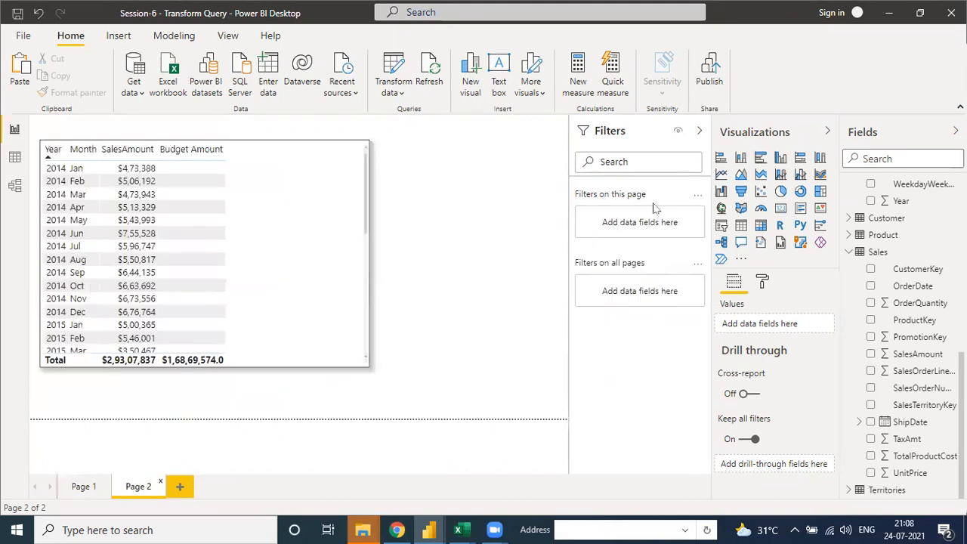
pyautogui.scroll(6, 909, 410)
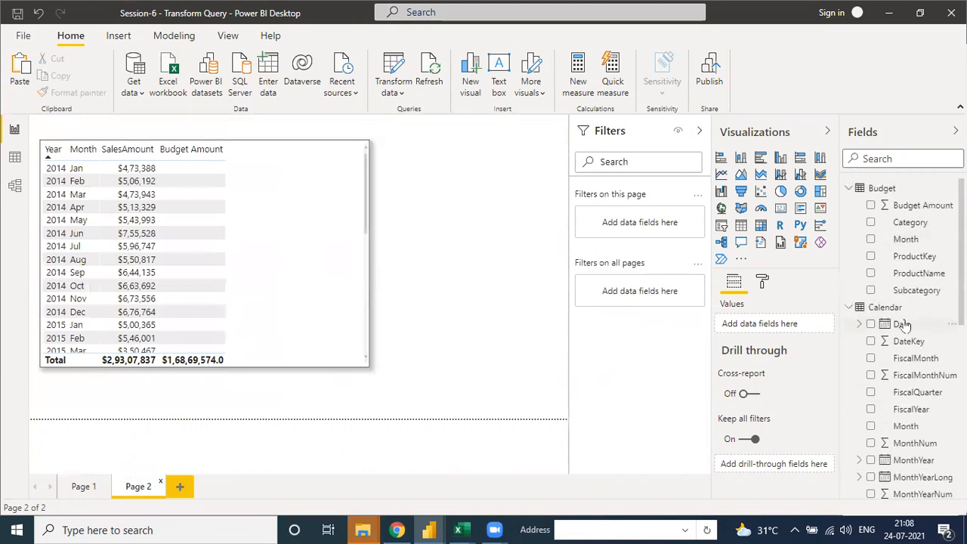
pyautogui.scroll(-5, 876, 247)
pyautogui.moveTo(877, 247); pyautogui.dragTo(648, 219)
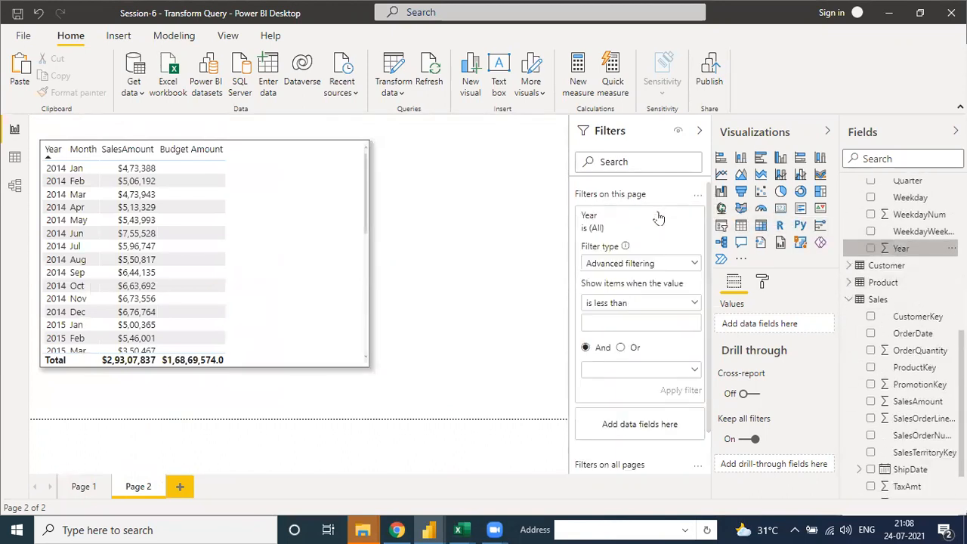
pyautogui.click(637, 263)
pyautogui.click(632, 301)
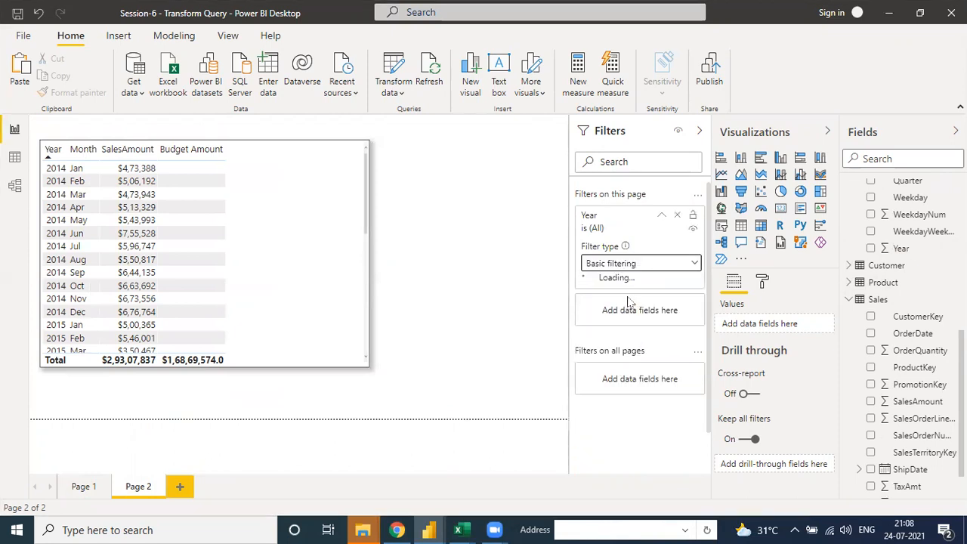
pyautogui.click(592, 327)
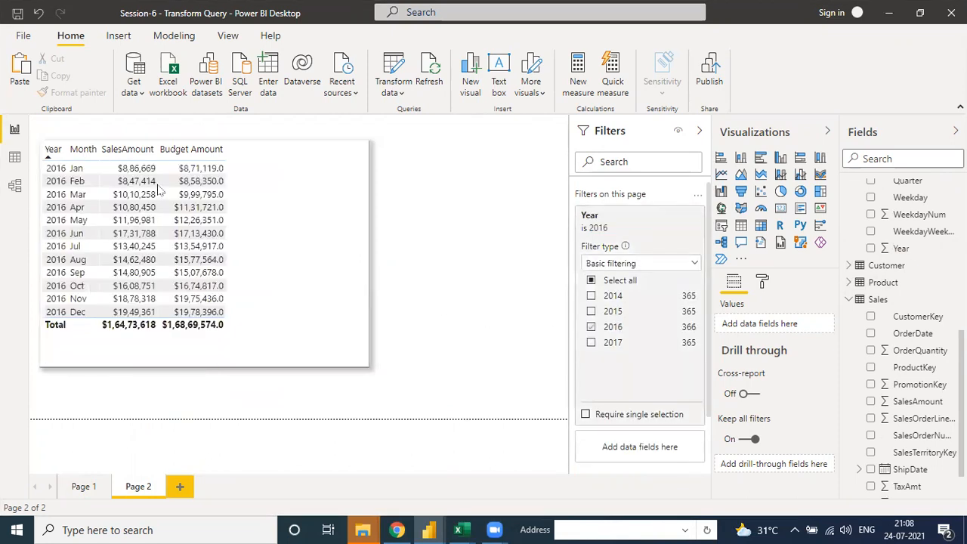
pyautogui.click(451, 266)
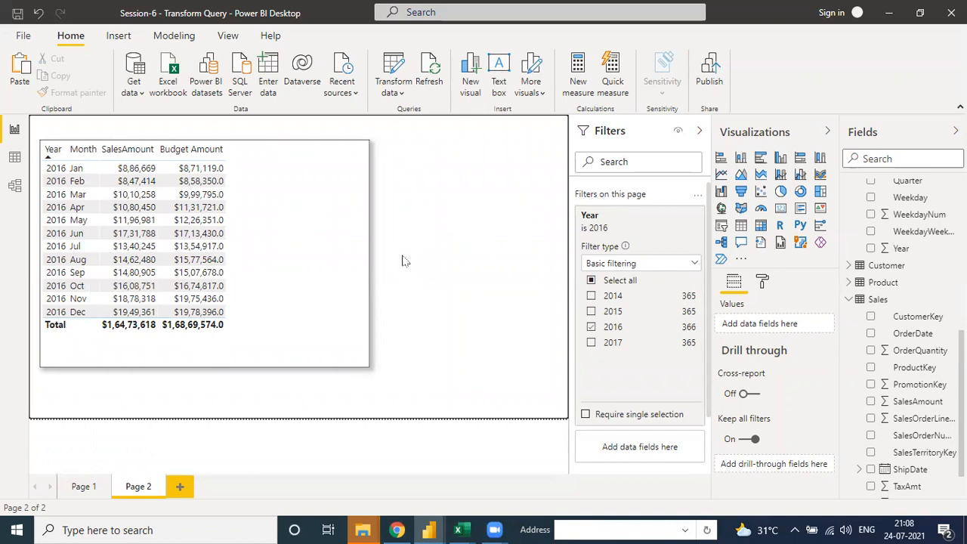
# Select the Page 2 table and review its formatting options and value fields.
pyautogui.click(324, 218)
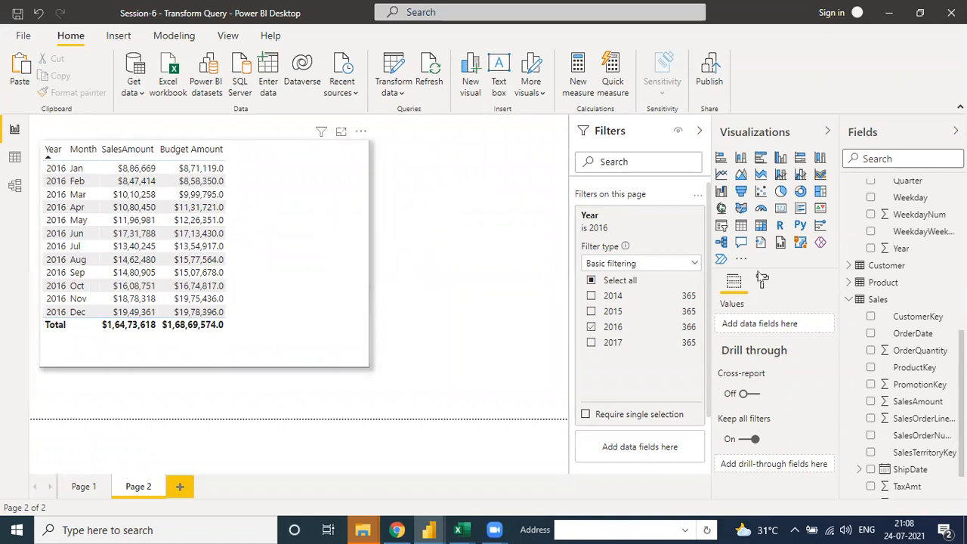
pyautogui.click(763, 285)
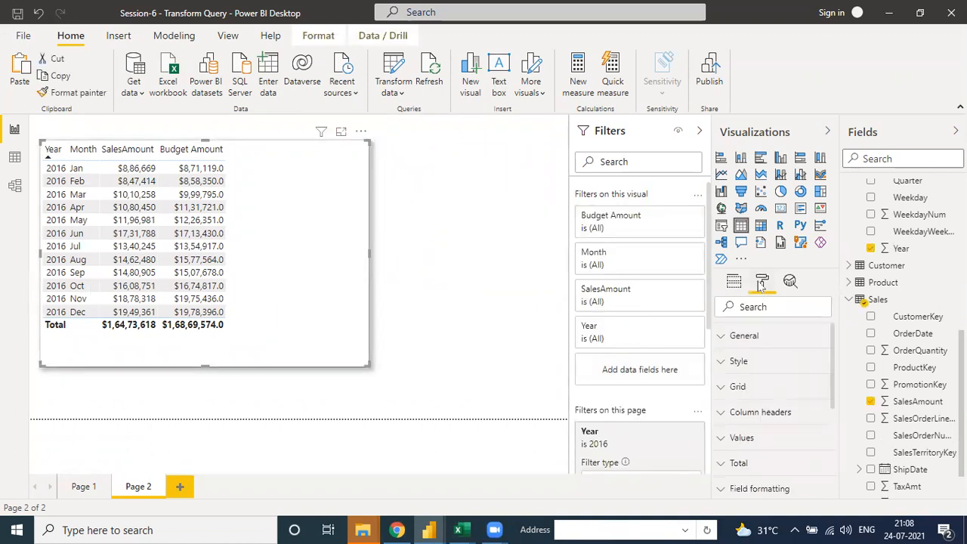
pyautogui.click(738, 282)
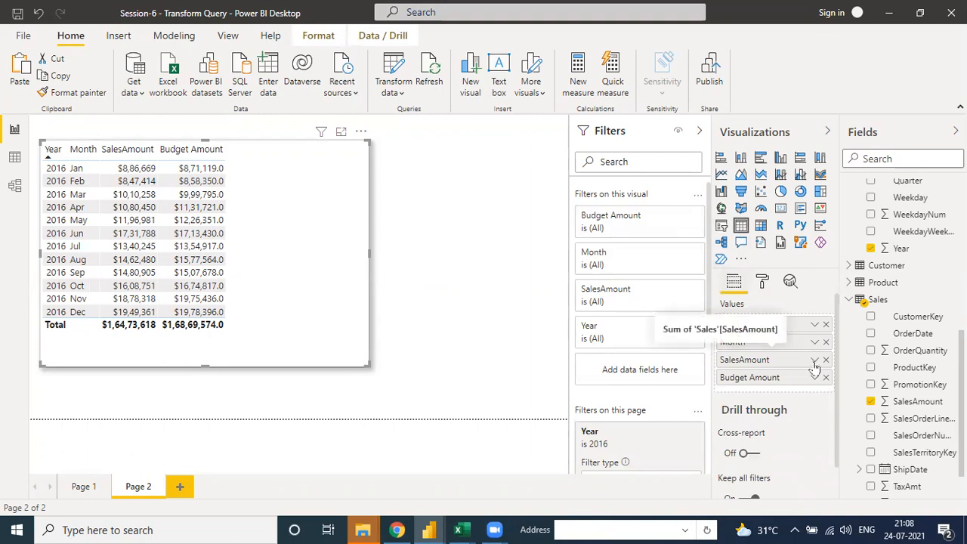
# Switch to the AdventureWorks_Database workbook in Excel and examine the SalesAmount column in the Sales Table sheet.
pyautogui.moveTo(457, 530)
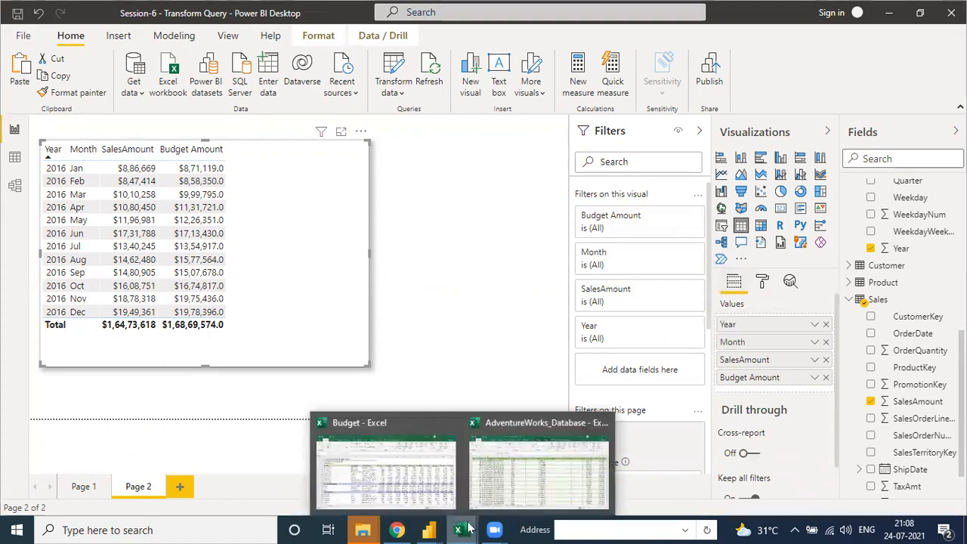
pyautogui.click(492, 473)
pyautogui.click(308, 279)
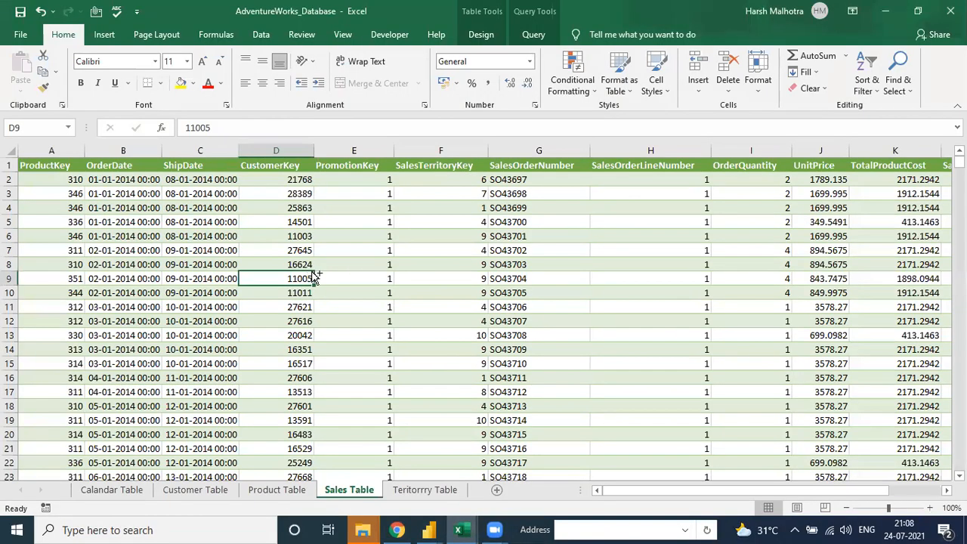
pyautogui.hotkey('ctrl', 'Up')
pyautogui.hotkey('ctrl', 'Right')
pyautogui.press('Down')
pyautogui.press('Up')
pyautogui.press('Left')
pyautogui.press('Left')
pyautogui.hotkey('ctrl', 'Left')
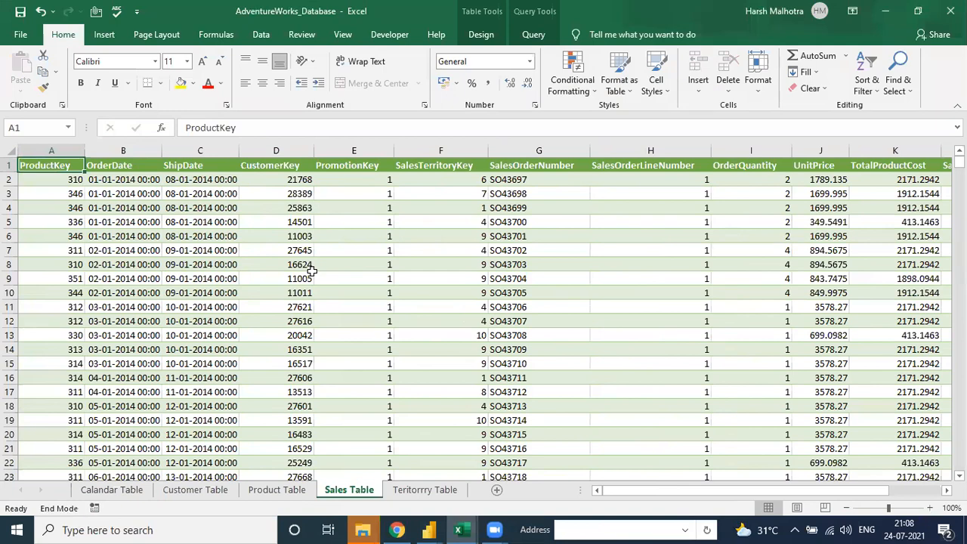
pyautogui.hotkey('ctrl', 'Right')
pyautogui.hotkey('ctrl', 'Right')
pyautogui.hotkey('ctrl', 'Left')
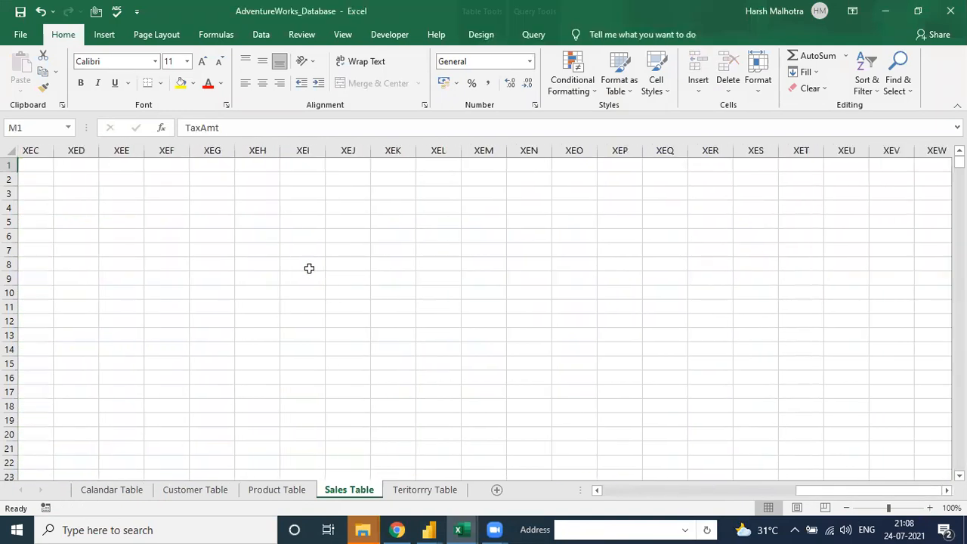
pyautogui.hotkey('ctrl', 'Left')
pyautogui.hotkey('ctrl', 'Right')
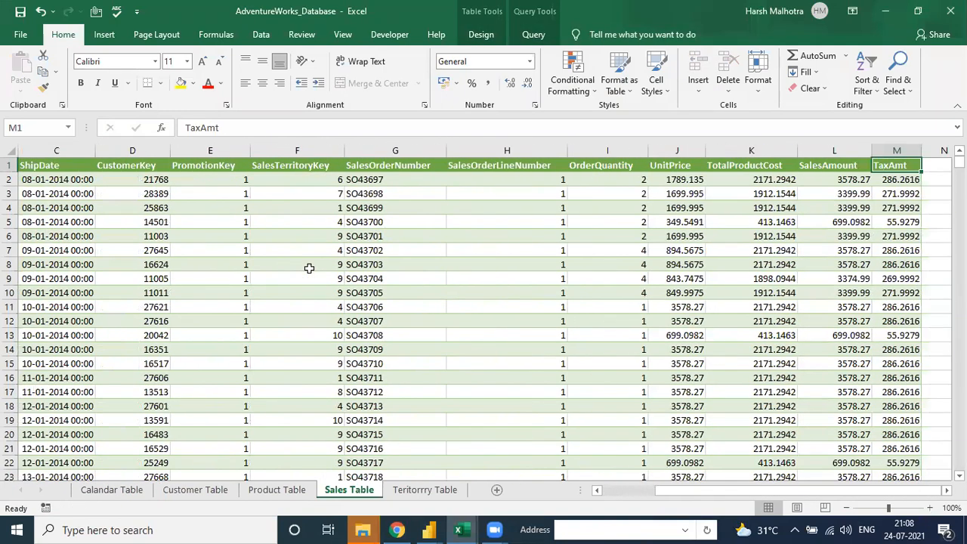
pyautogui.press('Left')
pyautogui.press('Down')
pyautogui.hotkey('ctrl', 'shift', 'Down')
pyautogui.press('Down')
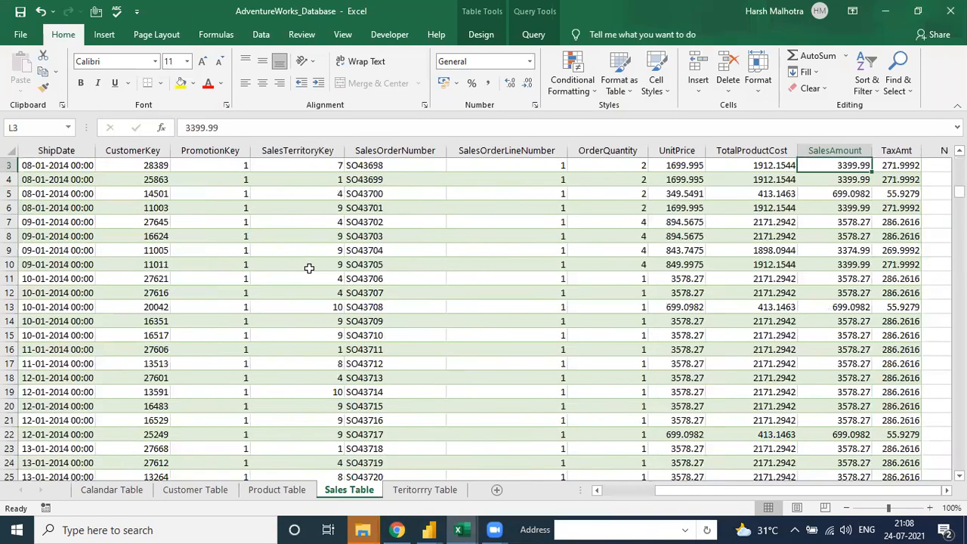
pyautogui.hotkey('ctrl', 'shift', 'Down')
pyautogui.hotkey('ctrl', 'Up')
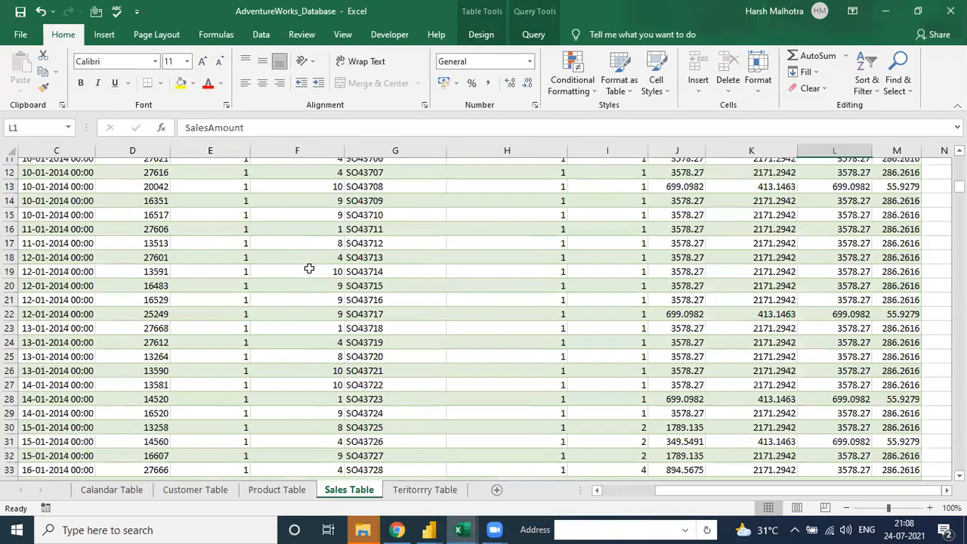
# Switch back to Power BI Desktop and view the summarization options for SalesAmount in the Page 2 table.
pyautogui.hotkey('alt', 'Tab')
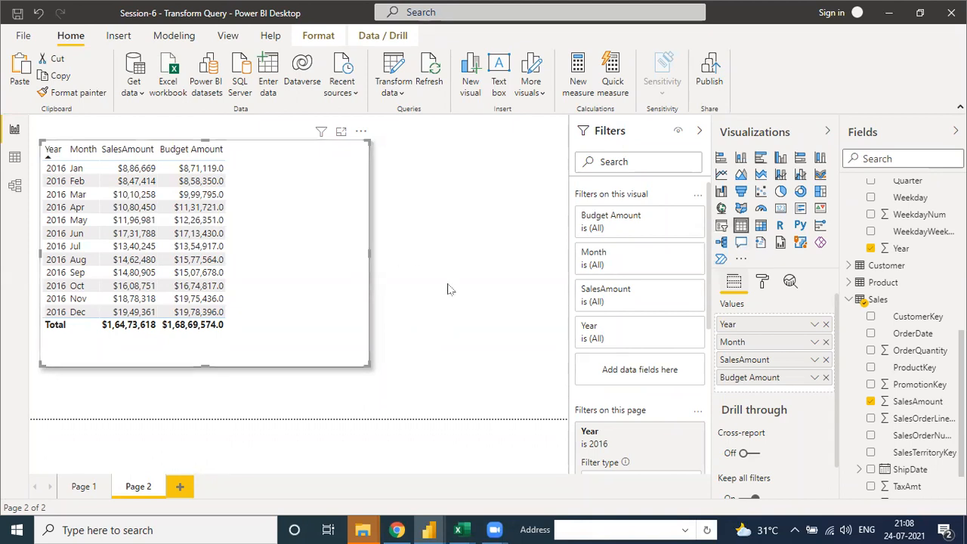
pyautogui.click(815, 361)
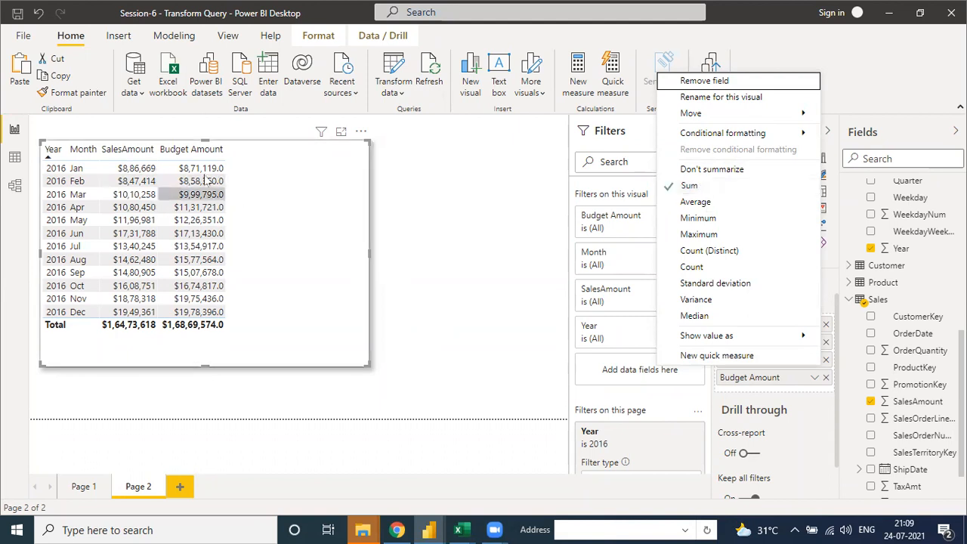
pyautogui.click(467, 232)
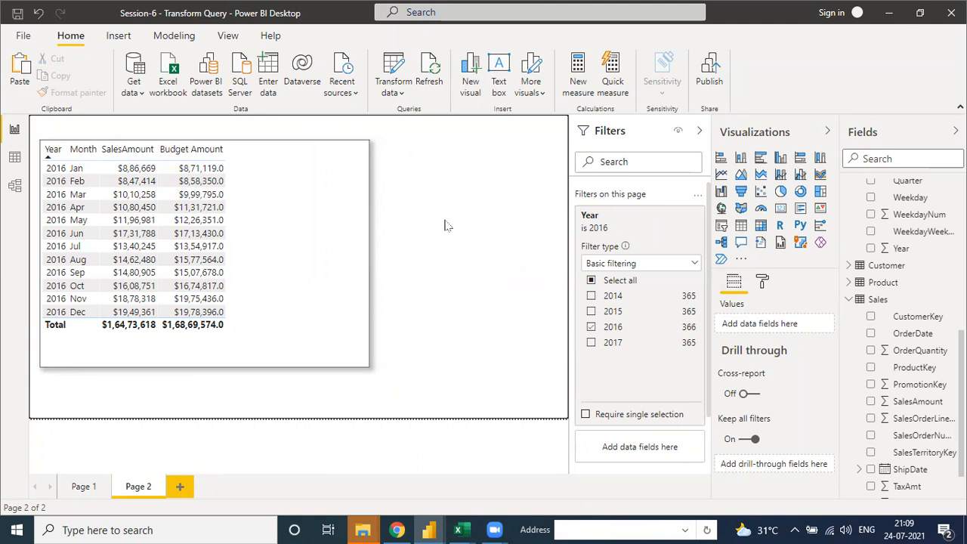
# Open the data view and examine all columns of the Calendar and Sales tables.
pyautogui.click(15, 157)
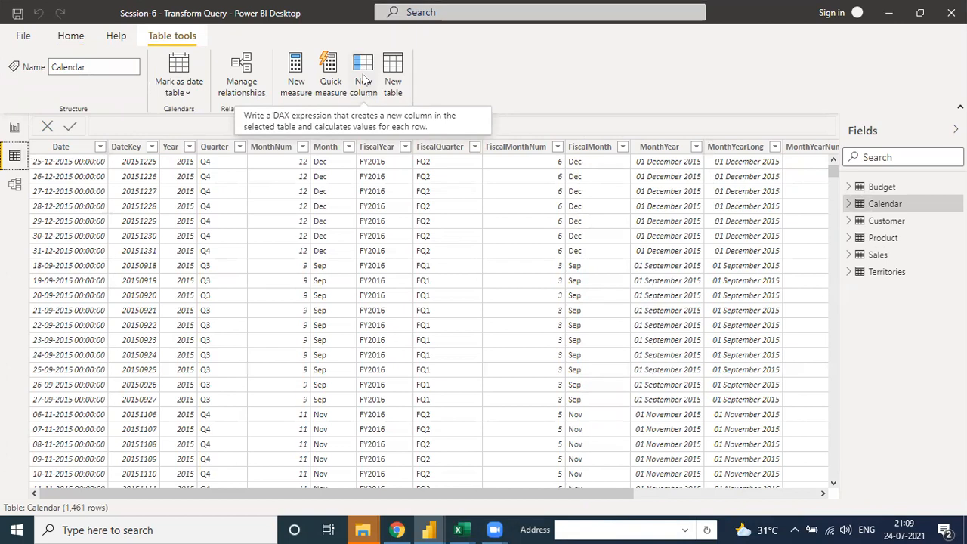
pyautogui.moveTo(620, 498); pyautogui.dragTo(804, 498)
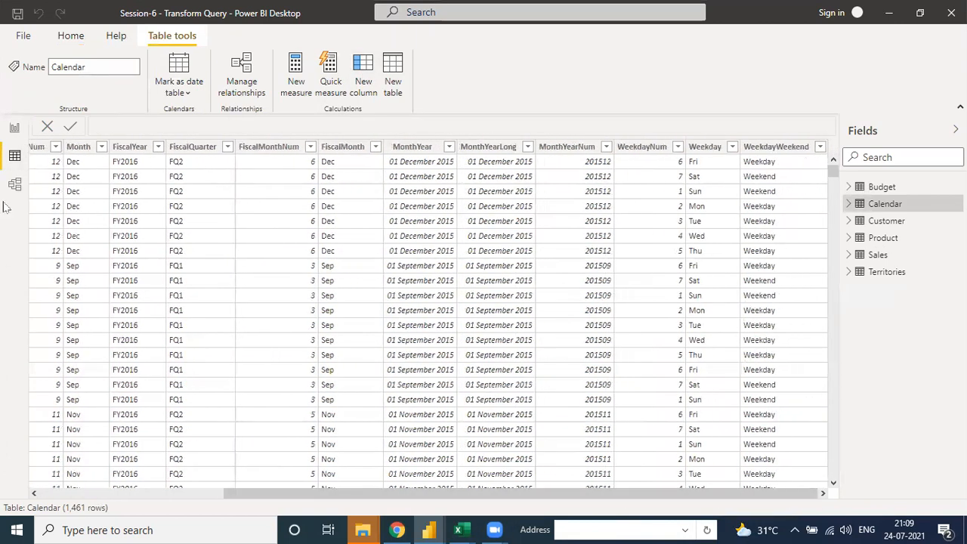
pyautogui.click(880, 256)
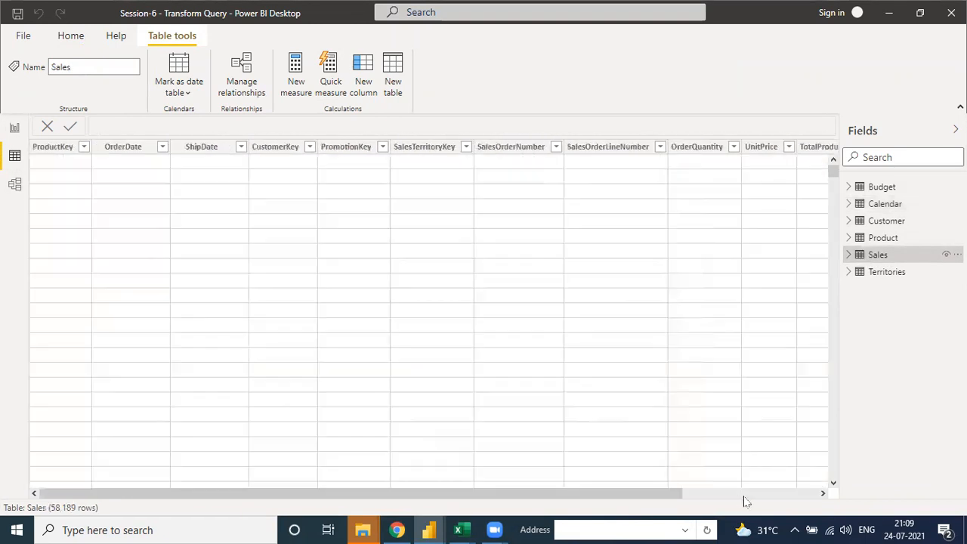
pyautogui.moveTo(660, 496); pyautogui.dragTo(804, 499)
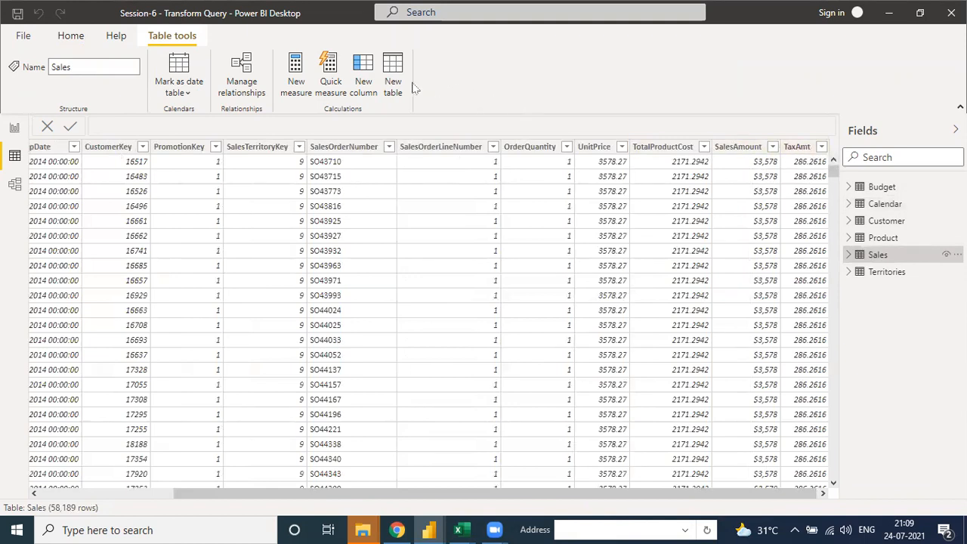
pyautogui.click(396, 82)
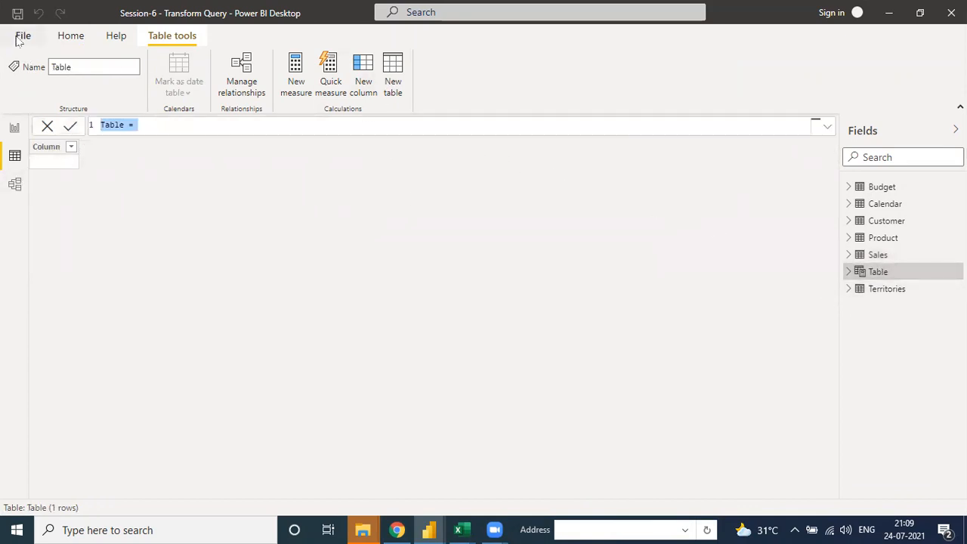
pyautogui.click(47, 127)
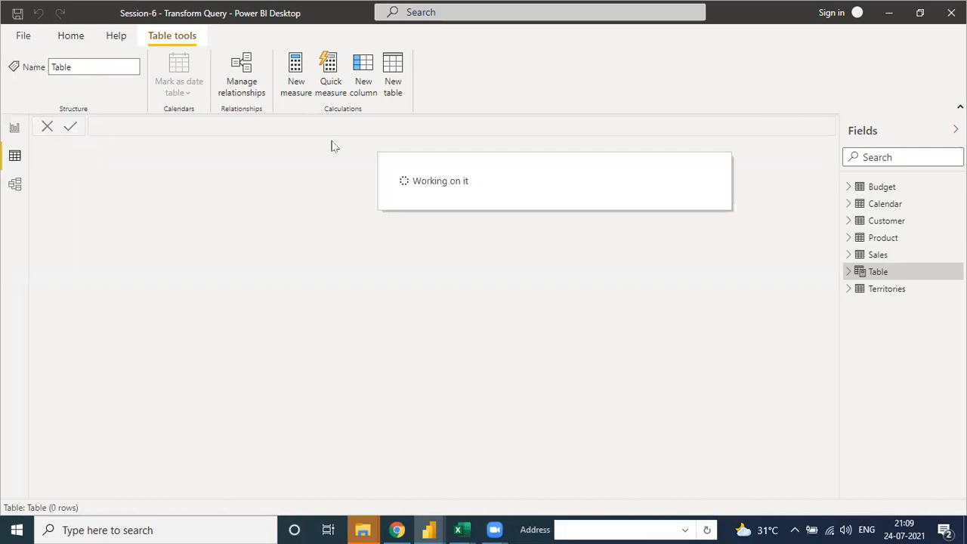
pyautogui.click(363, 84)
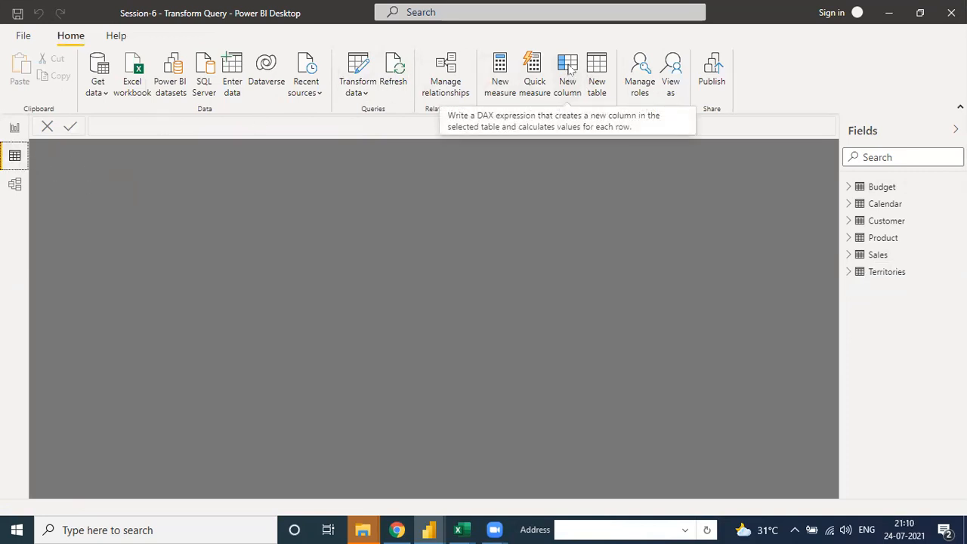
pyautogui.click(570, 68)
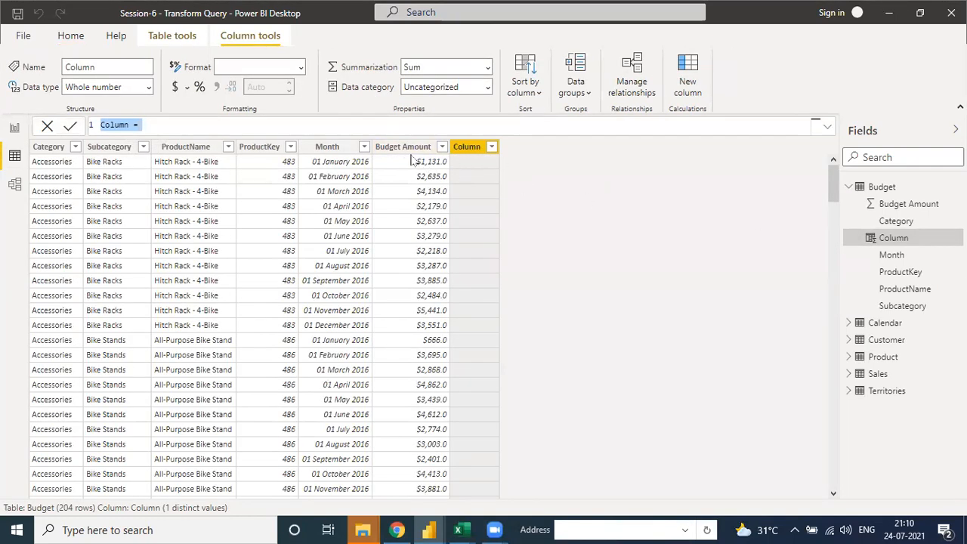
pyautogui.click(47, 128)
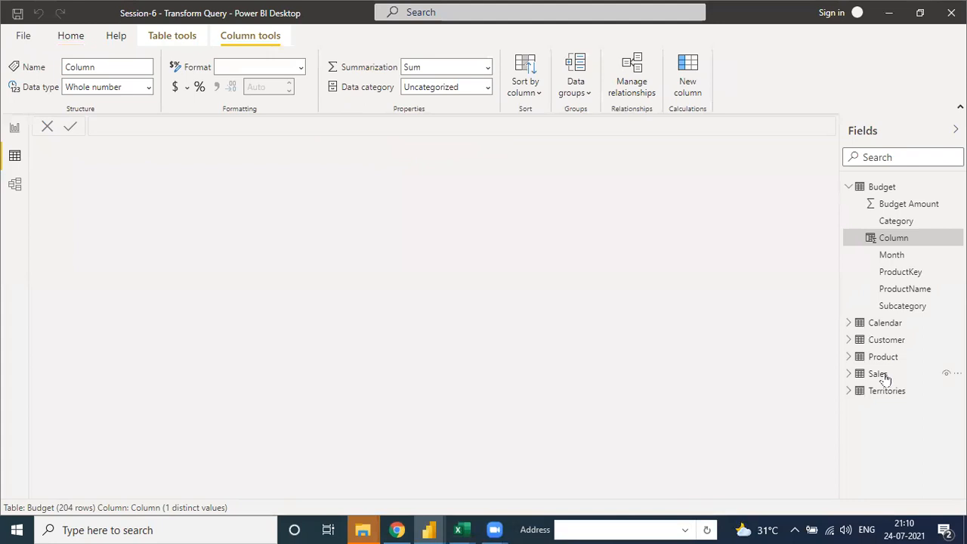
# Display the Sales table's data through to its last columns and add a new calculated column to it.
pyautogui.click(880, 374)
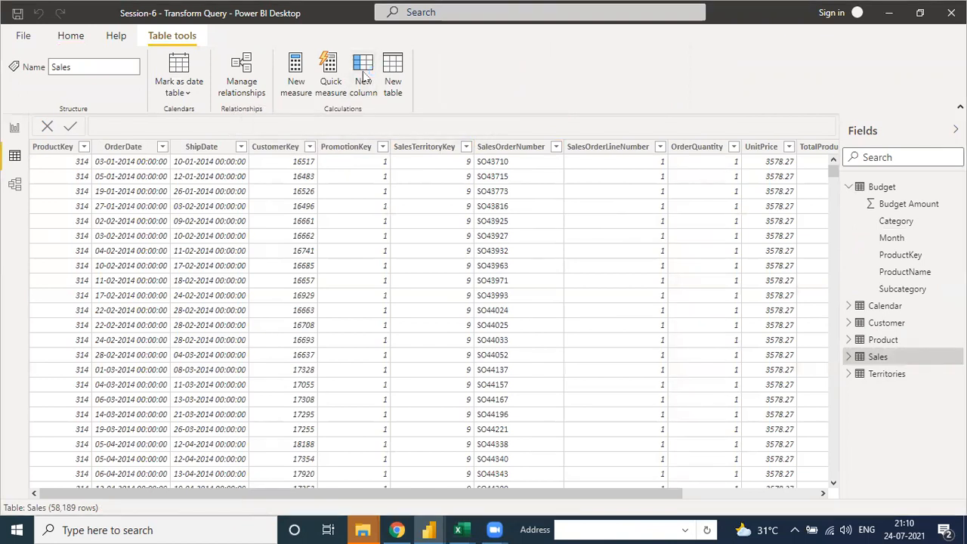
pyautogui.click(364, 76)
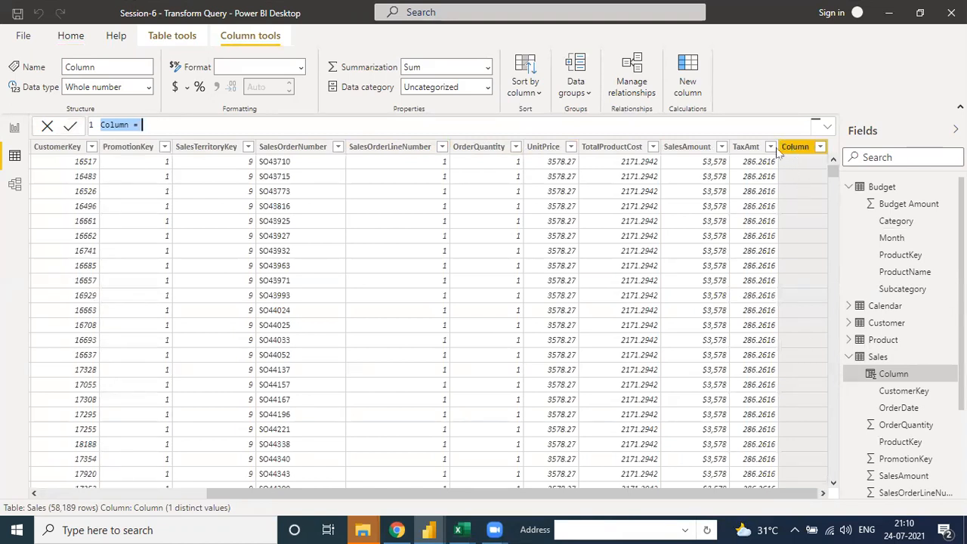
pyautogui.click(126, 130)
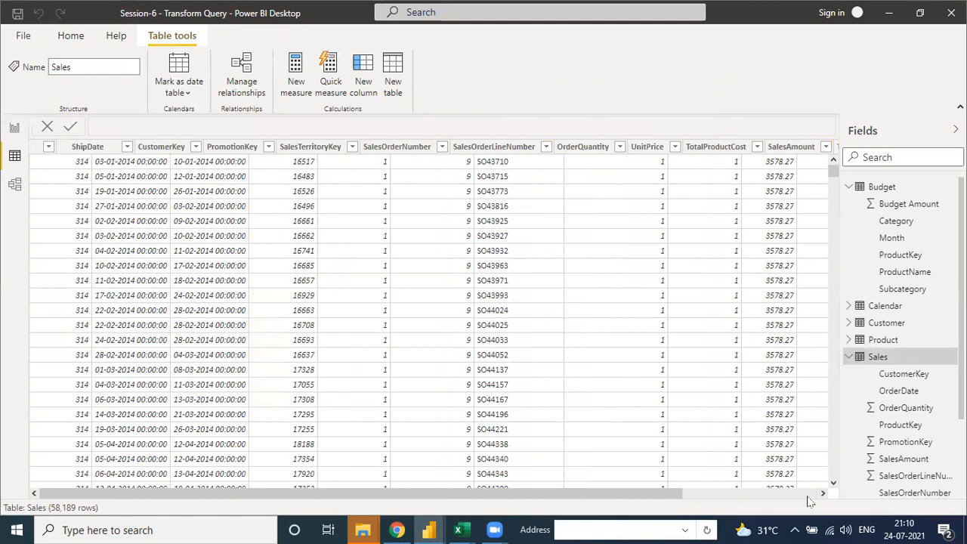
pyautogui.click(807, 495)
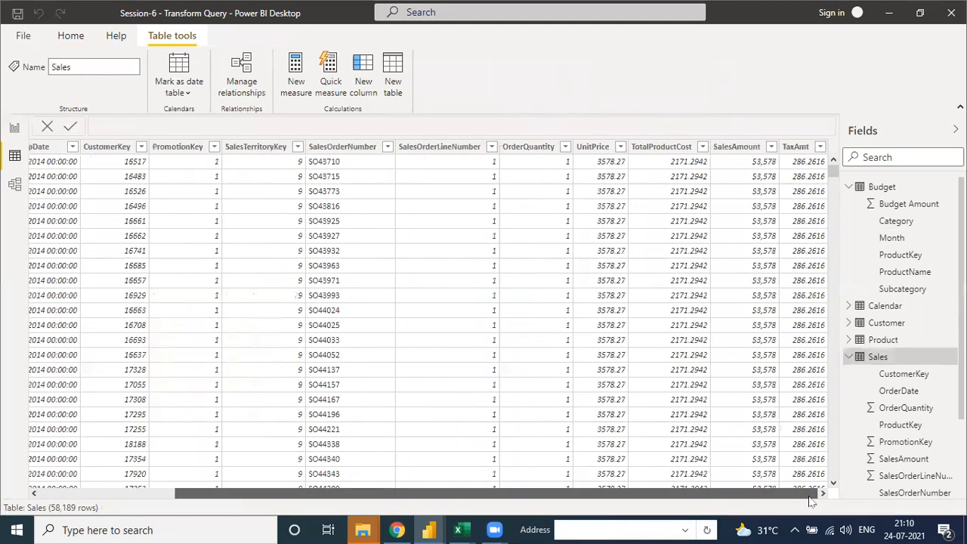
pyautogui.click(369, 82)
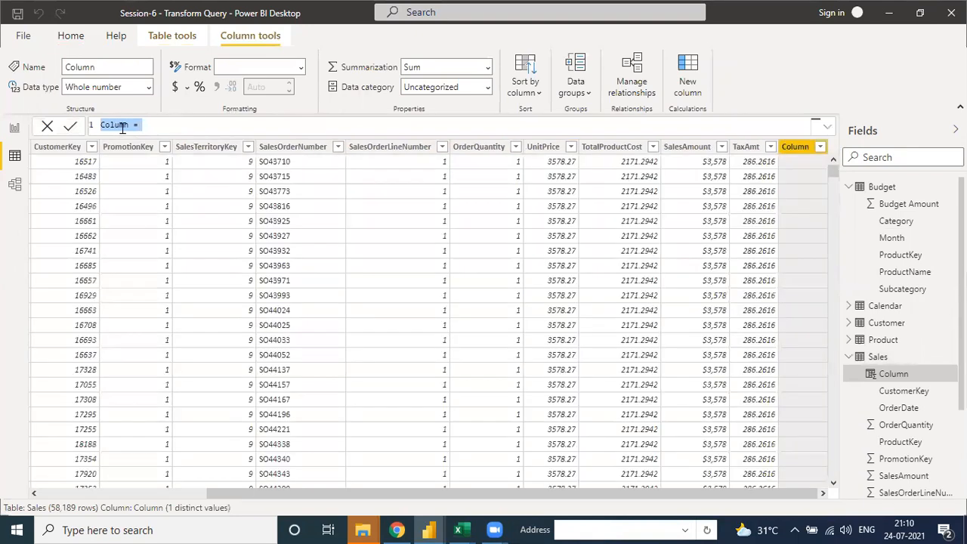
# Name the new calculated column Total Sales and start its formula with Sales[SalesAmount] followed by a plus sign.
pyautogui.click(142, 125)
pyautogui.press('BackSpace')
pyautogui.press('BackSpace')
pyautogui.press('BackSpace')
pyautogui.press('BackSpace')
pyautogui.write('Total Sales =')
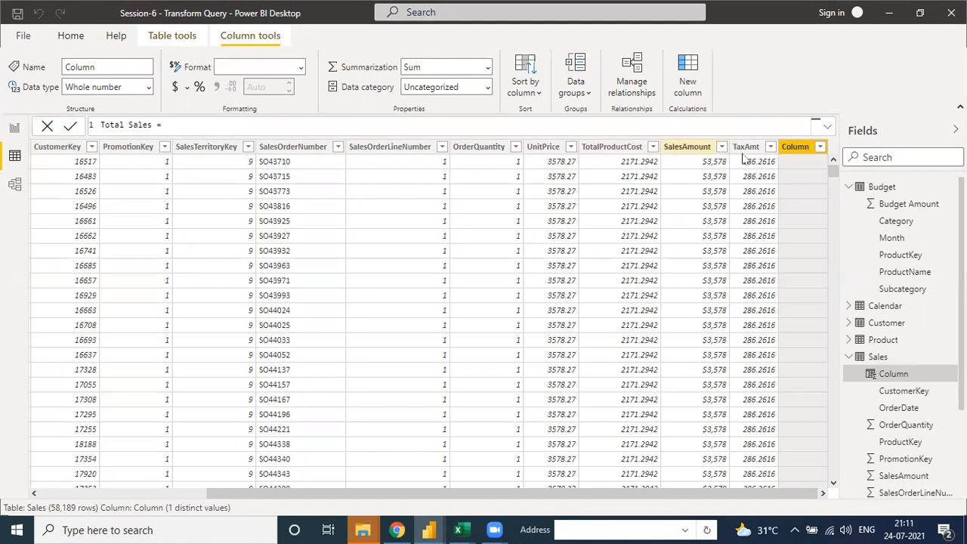
pyautogui.write('mor')
pyautogui.press('BackSpace')
pyautogui.press('BackSpace')
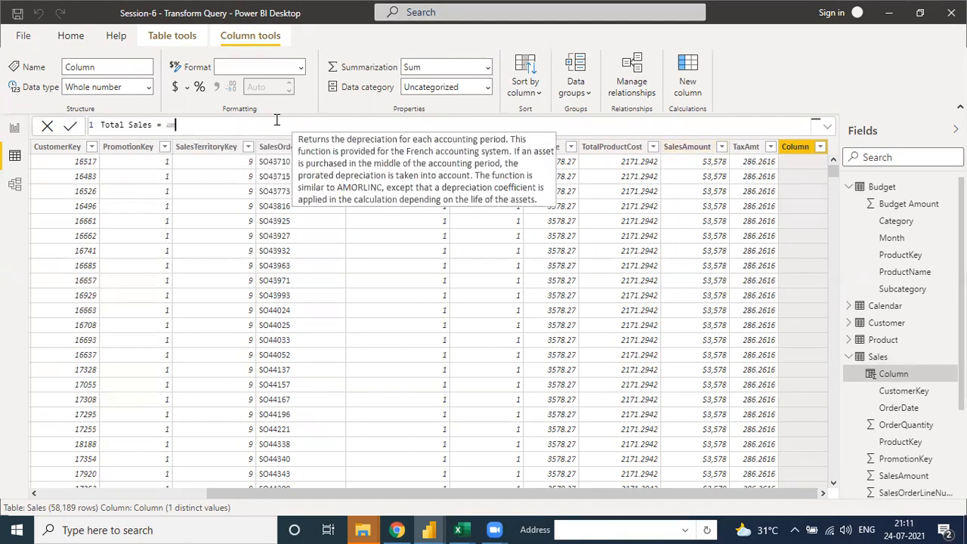
pyautogui.press('Down')
pyautogui.press('Down')
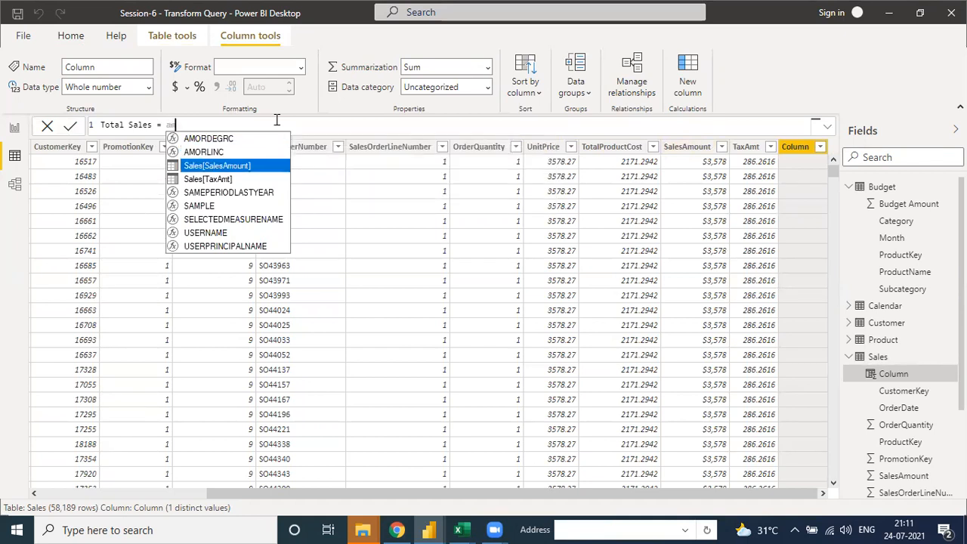
pyautogui.click(216, 168)
pyautogui.write('+')
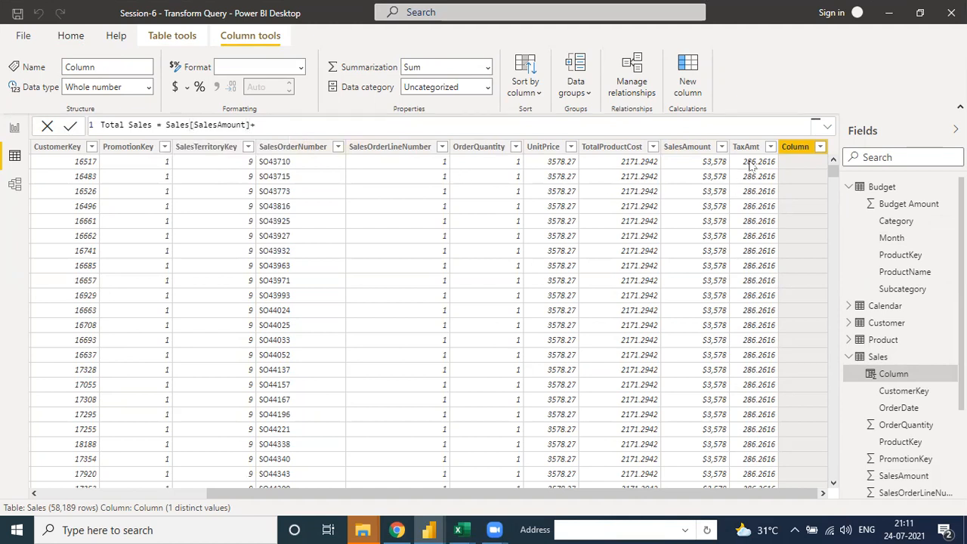
# Complete the Total Sales column formula by adding Sales[TaxAmt] and commit it.
pyautogui.write('amount')
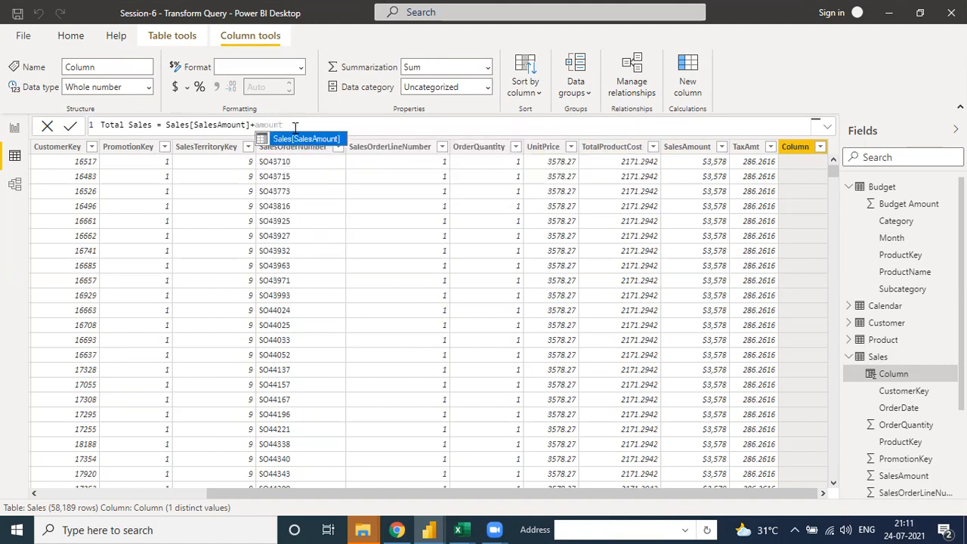
pyautogui.press('BackSpace')
pyautogui.press('BackSpace')
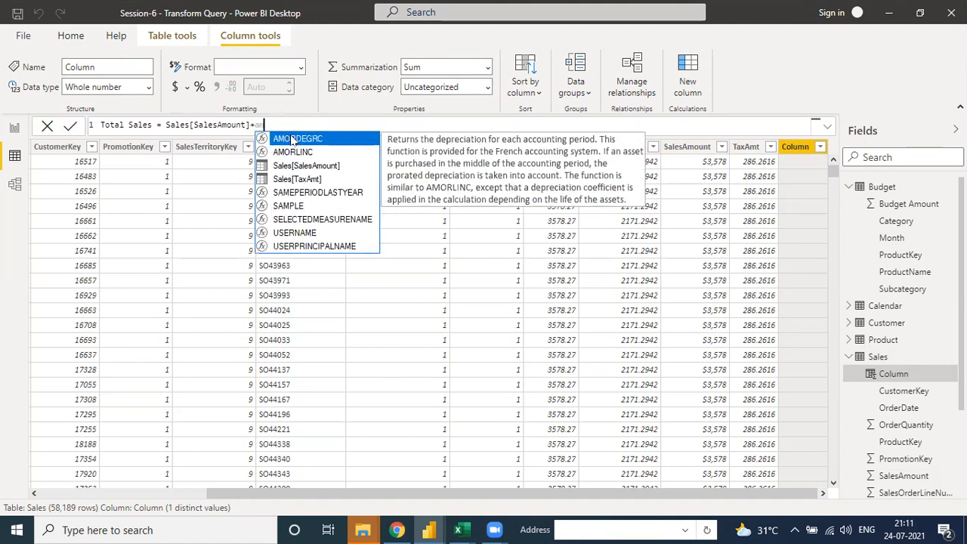
pyautogui.click(307, 182)
pyautogui.doubleClick(308, 180)
pyautogui.write(')')
pyautogui.press('BackSpace')
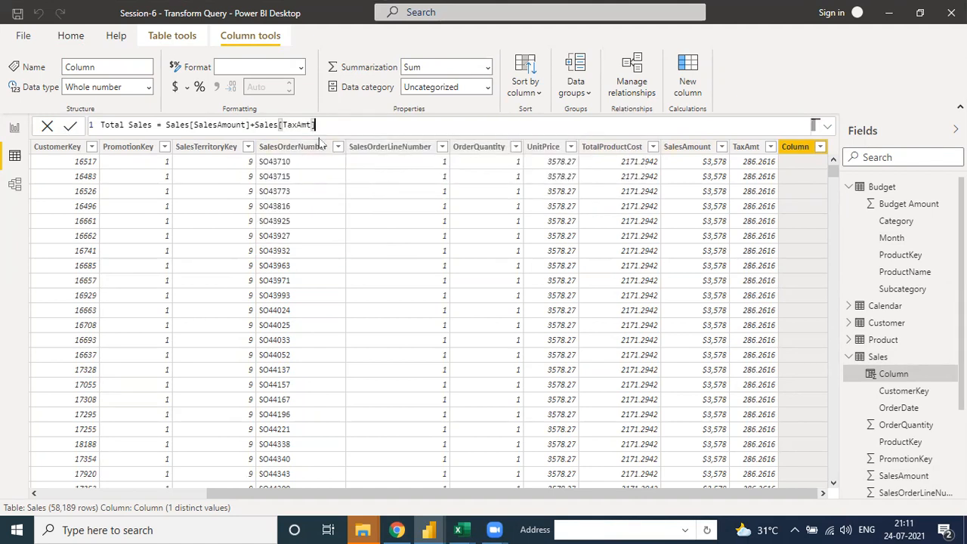
pyautogui.press('Return')
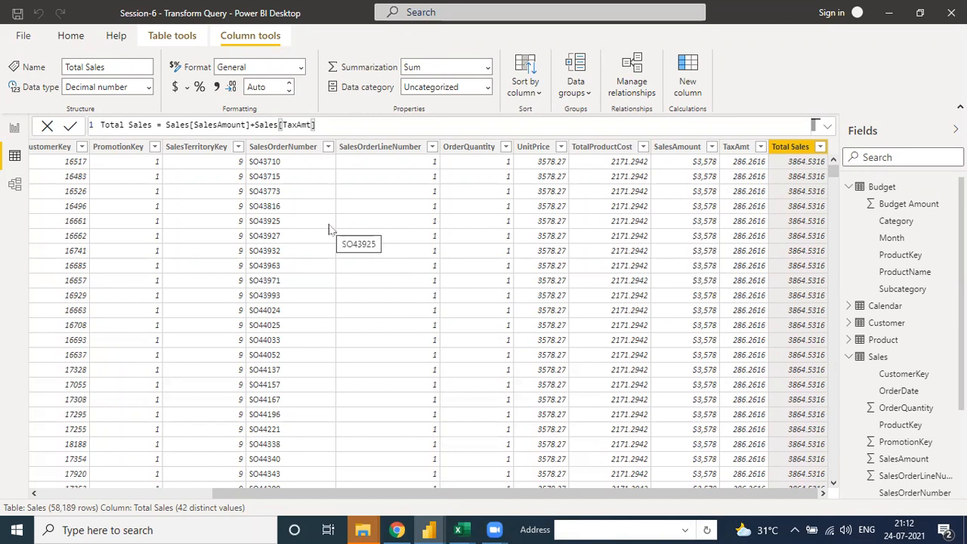
# Select the complete Total Sales column formula and return to the report view.
pyautogui.moveTo(315, 124); pyautogui.dragTo(87, 130)
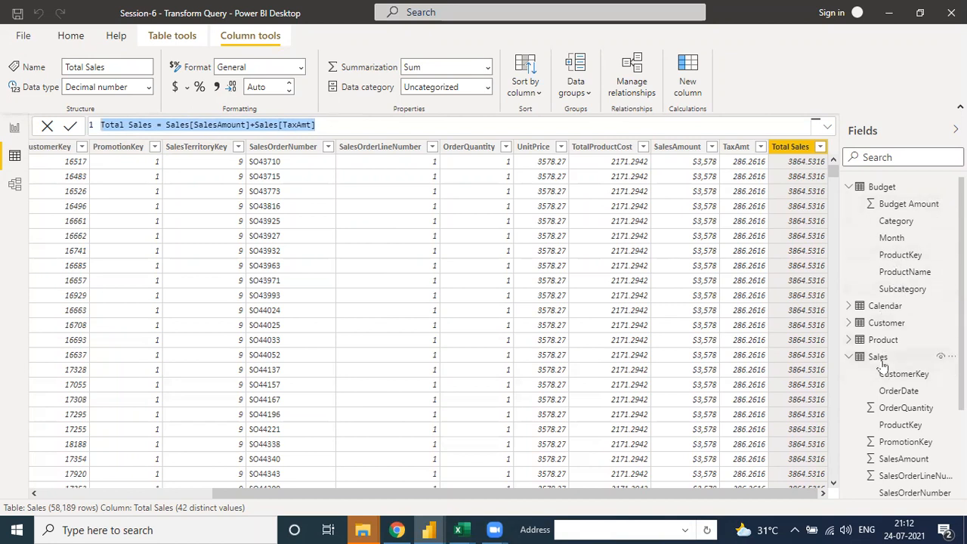
pyautogui.scroll(-3, 895, 400)
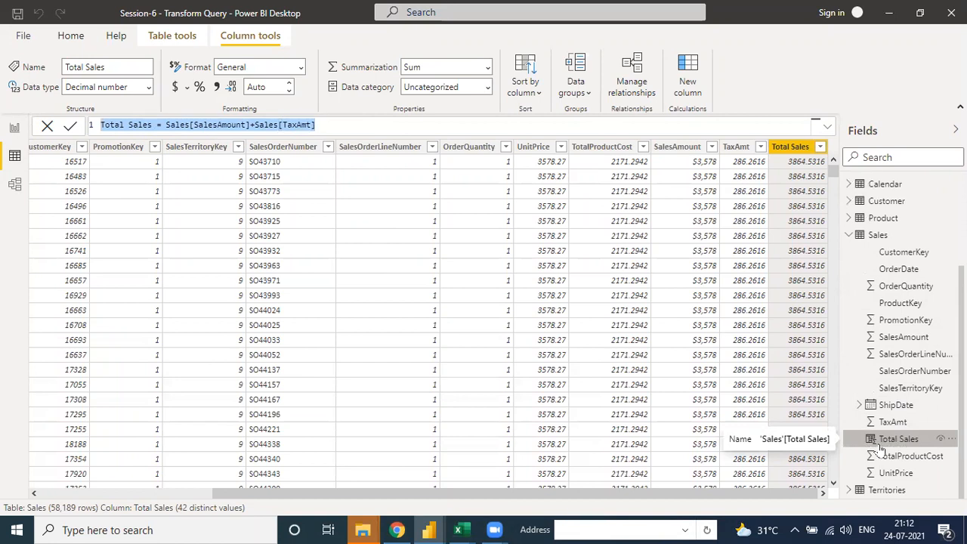
pyautogui.click(14, 185)
pyautogui.click(16, 130)
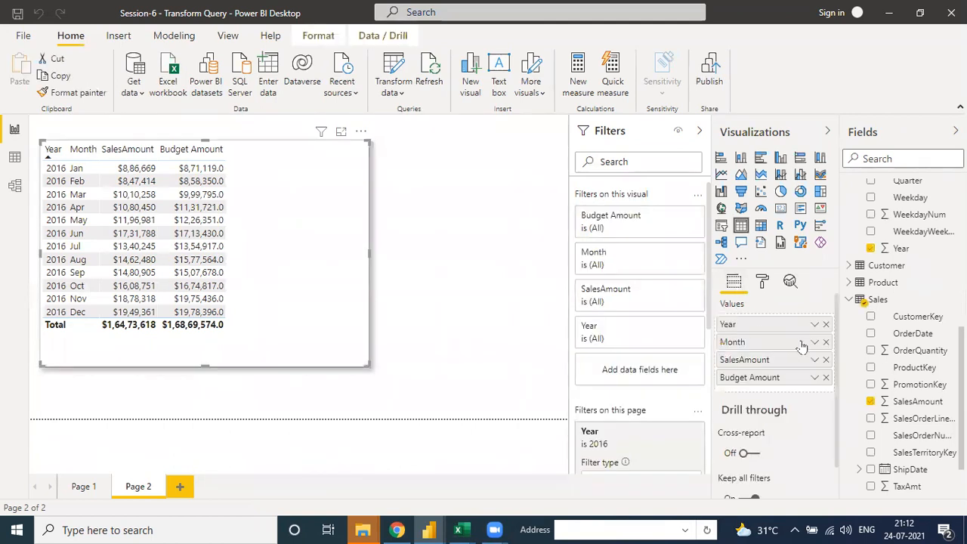
# Replace Budget Amount and SalesAmount with the Total Sales column in the Page 2 table.
pyautogui.click(826, 378)
pyautogui.scroll(-2, 918, 457)
pyautogui.moveTo(920, 446); pyautogui.dragTo(782, 375)
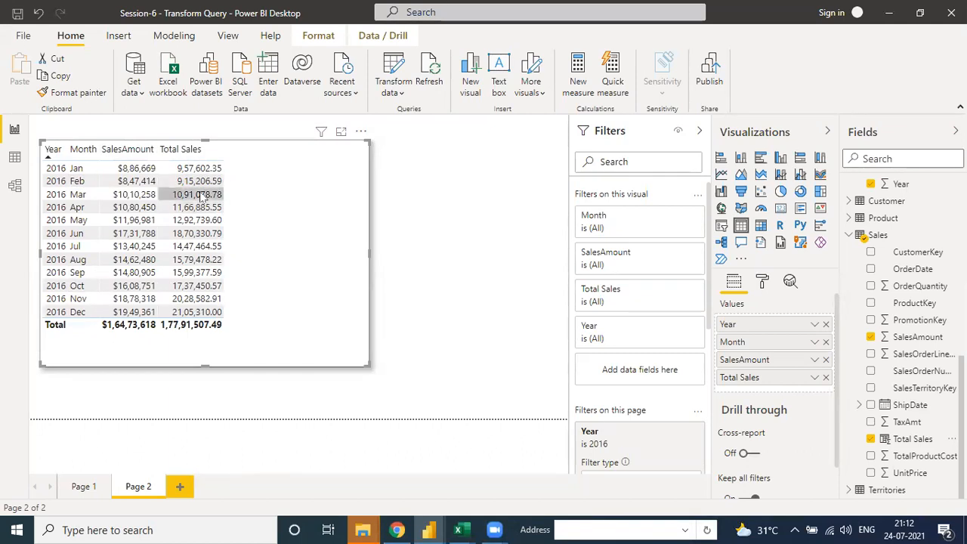
pyautogui.click(826, 360)
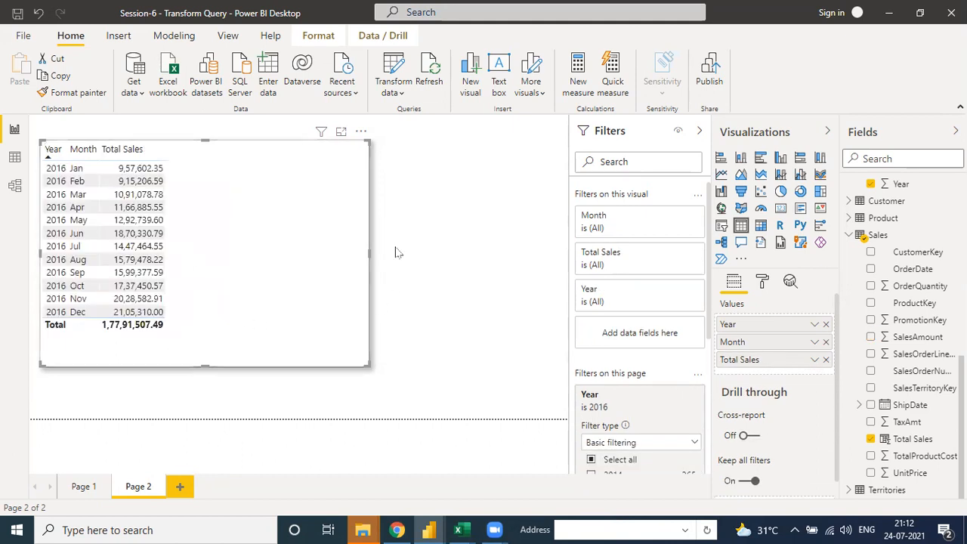
# Format the Total Sales column as $ English (United States) currency with 0 decimal places.
pyautogui.click(921, 441)
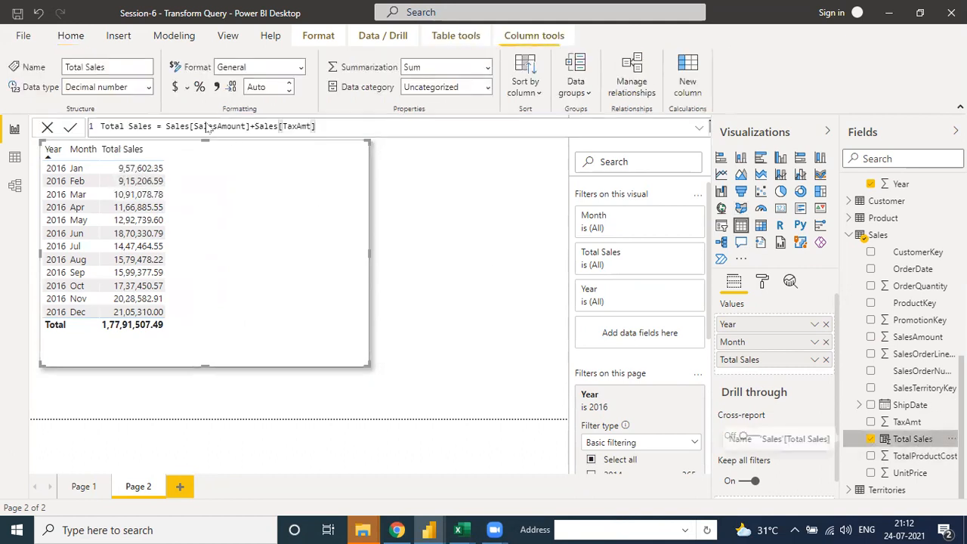
pyautogui.click(187, 90)
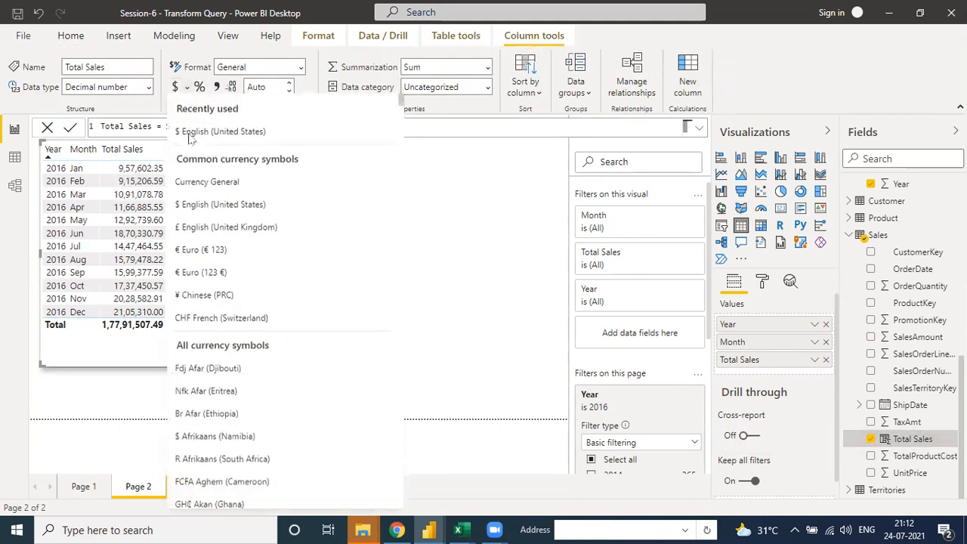
pyautogui.click(192, 132)
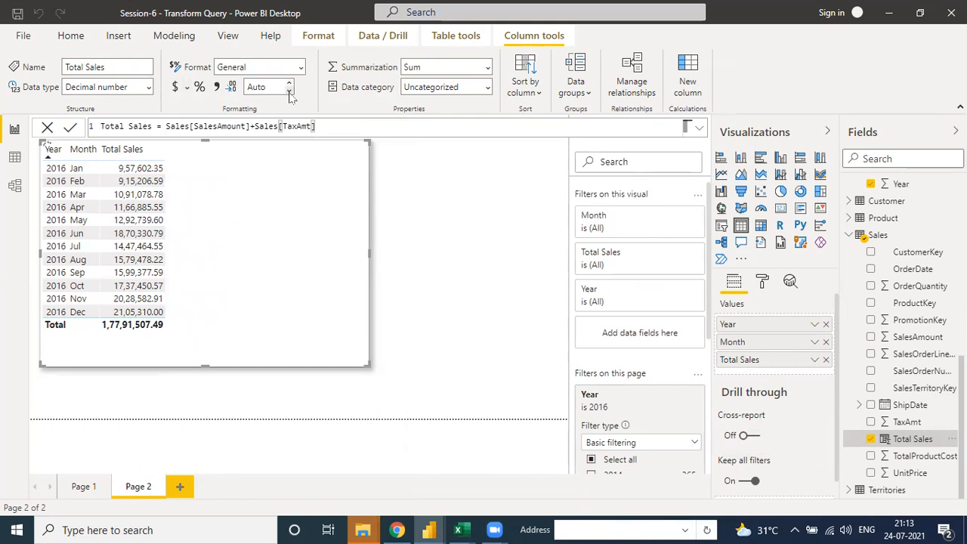
pyautogui.click(288, 92)
pyautogui.click(288, 91)
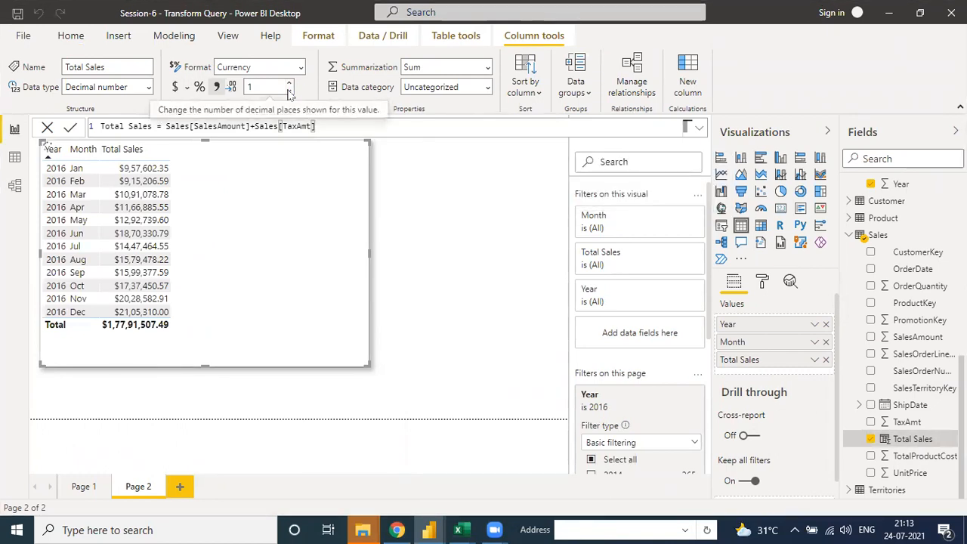
pyautogui.click(290, 91)
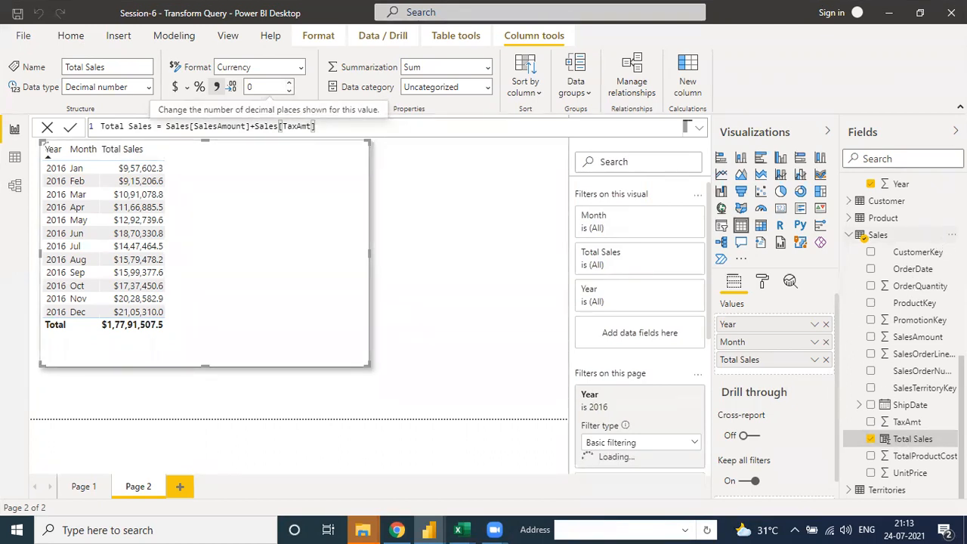
# Add a new measure to the Sales table and enter the formula Total Sales = Sales[SalesAmount]+Sales[TaxAmt].
pyautogui.rightClick(881, 235)
pyautogui.press('Escape')
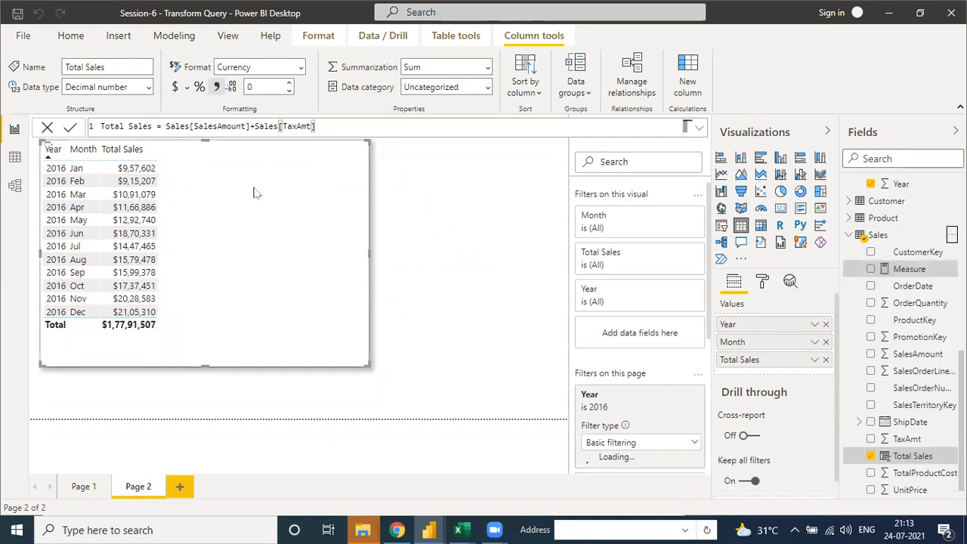
pyautogui.click(907, 270)
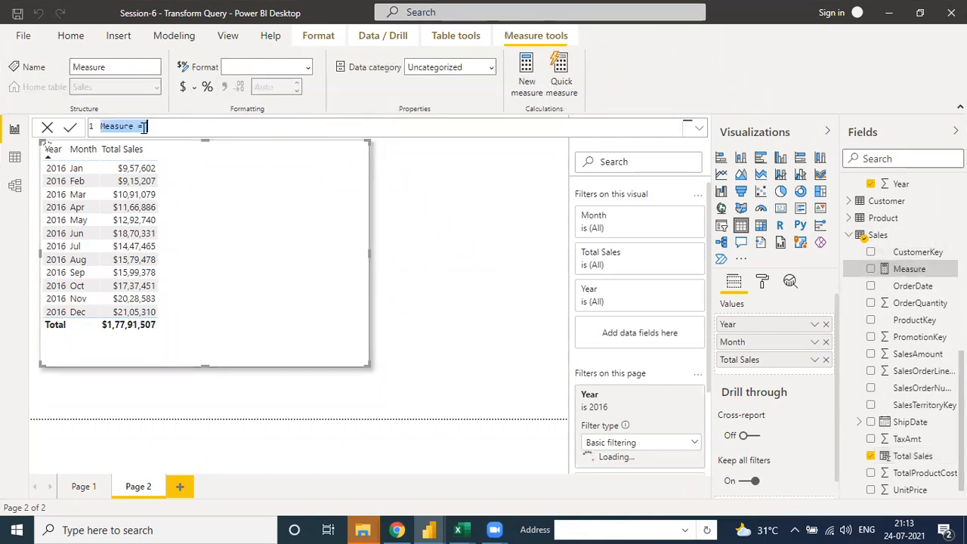
pyautogui.click(149, 126)
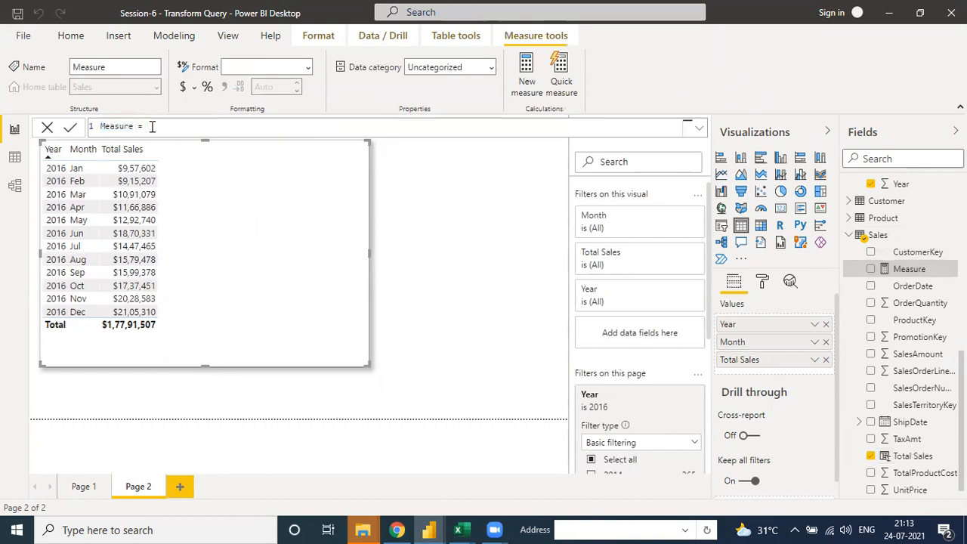
pyautogui.press('BackSpace')
pyautogui.press('BackSpace')
pyautogui.press('BackSpace')
pyautogui.press('BackSpace')
pyautogui.write('Total Sales = Sales[SalesAmount]+Sales[TaxAmt]')
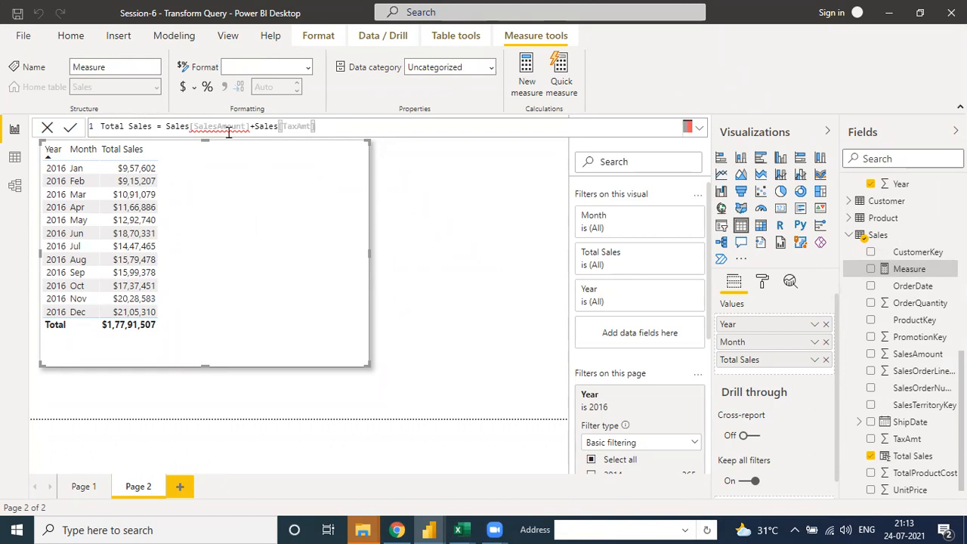
# Insert an opening SUM( before Sales[SalesAmount] in the measure's formula.
pyautogui.moveTo(222, 127)
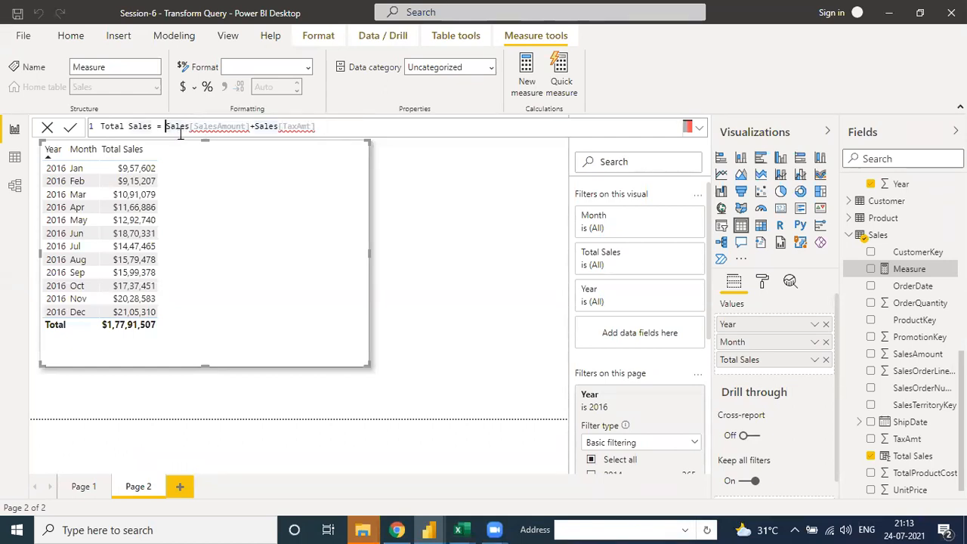
pyautogui.write('SUM(')
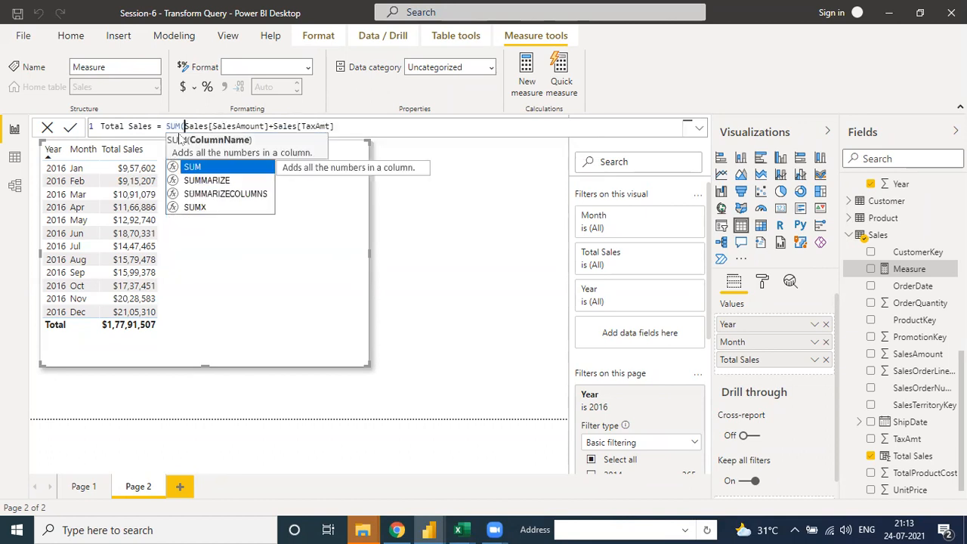
pyautogui.write('(')
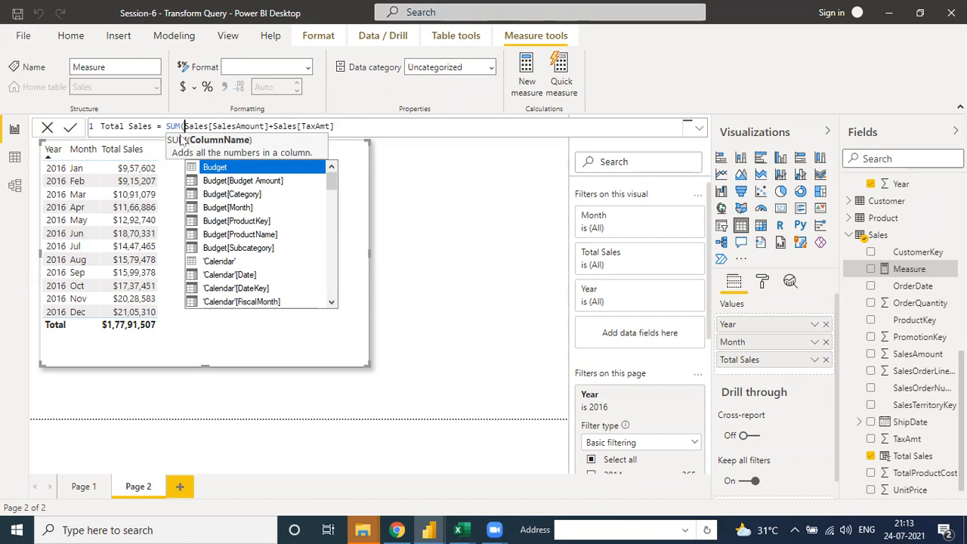
pyautogui.press('BackSpace')
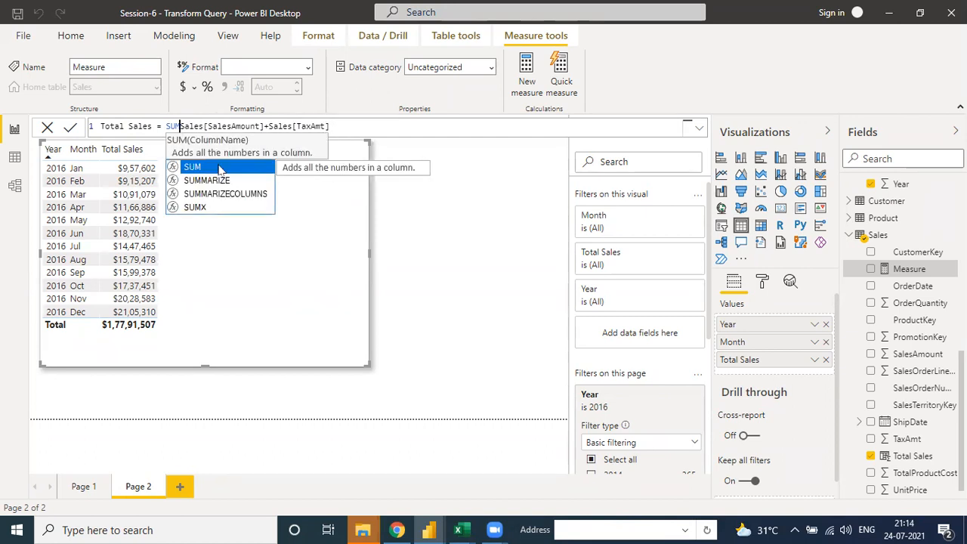
pyautogui.write('S')
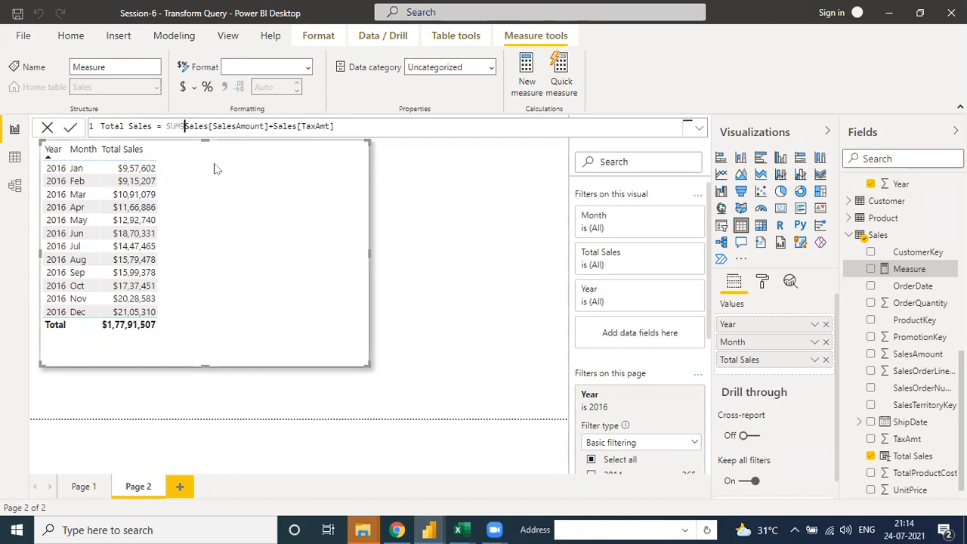
pyautogui.press('BackSpace')
pyautogui.write('(')
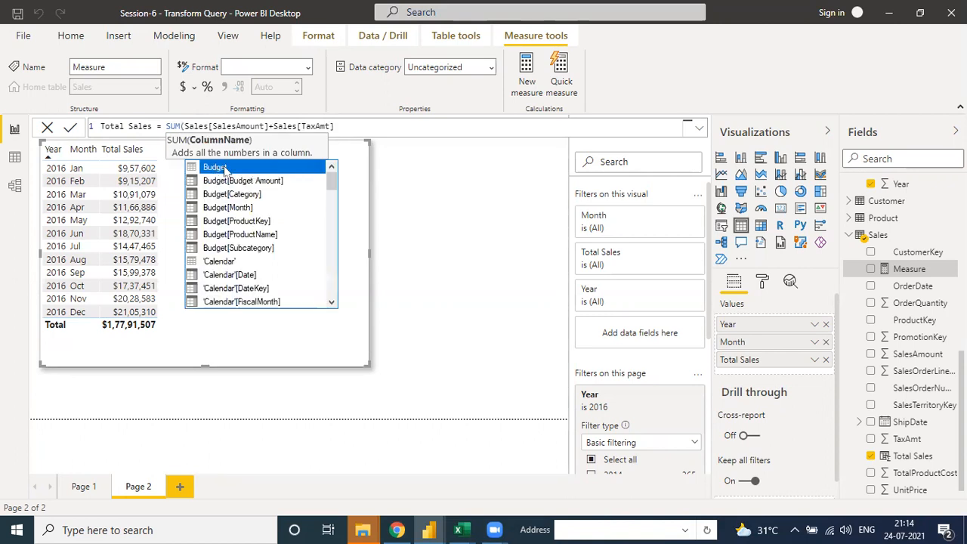
# Wrap Sales[TaxAmt] in a sum() function in the measure's formula.
pyautogui.click(273, 127)
pyautogui.write('Sum')
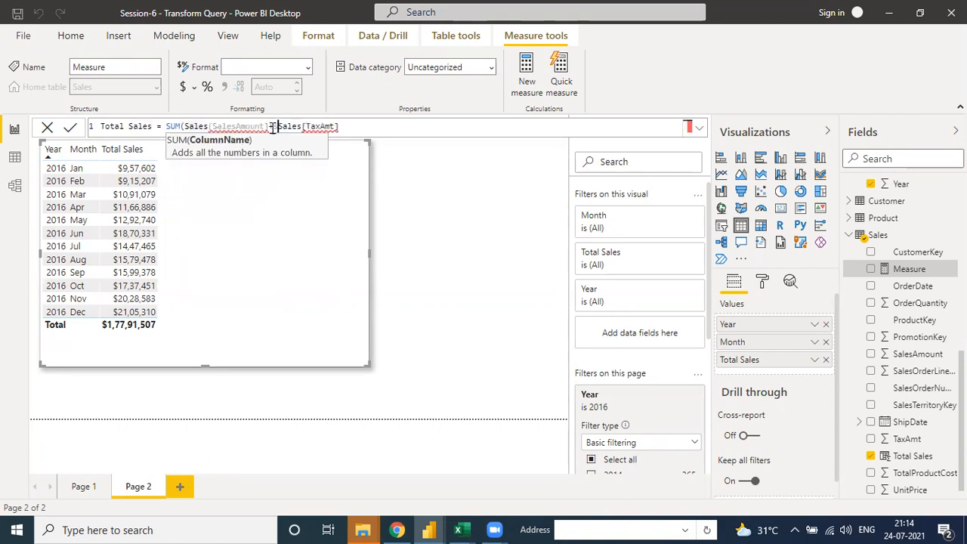
pyautogui.write('(S')
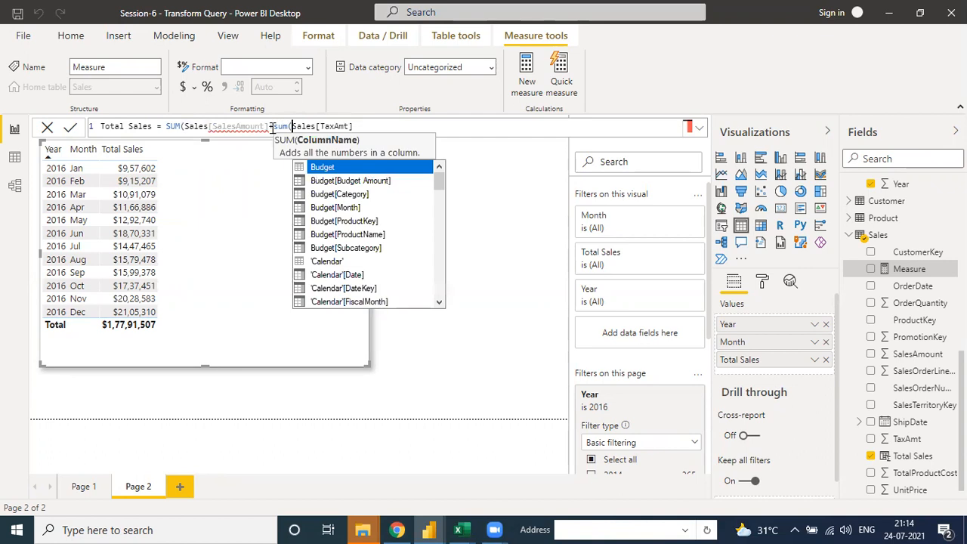
pyautogui.write(')')
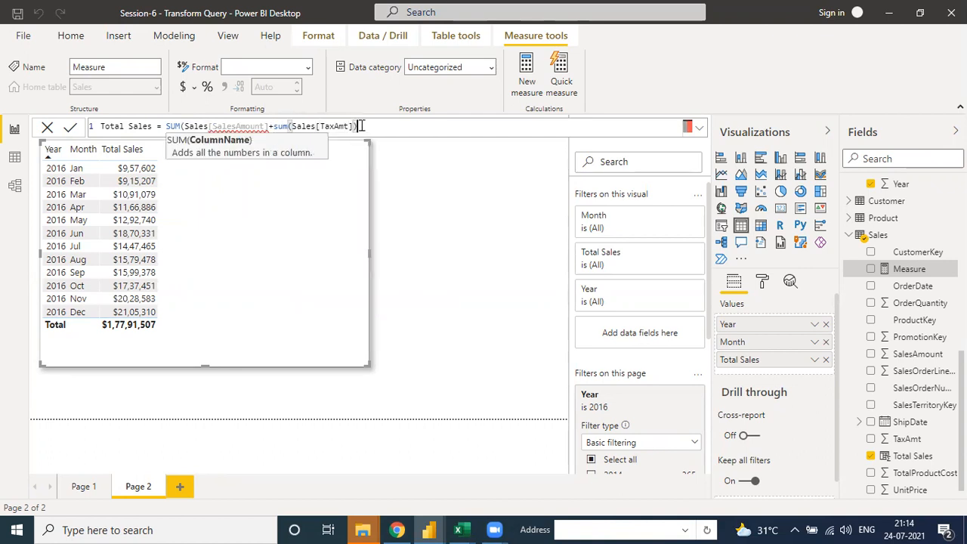
# Try to add a closing bracket after Sales[SalesAmount] in the measure's formula.
pyautogui.click(268, 126)
pyautogui.write(')')
pyautogui.press('BackSpace')
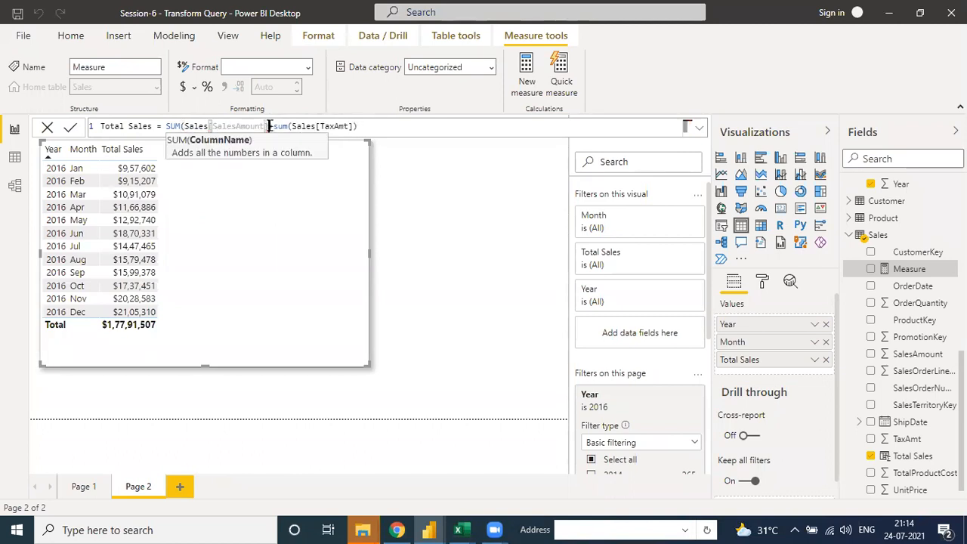
pyautogui.write(')')
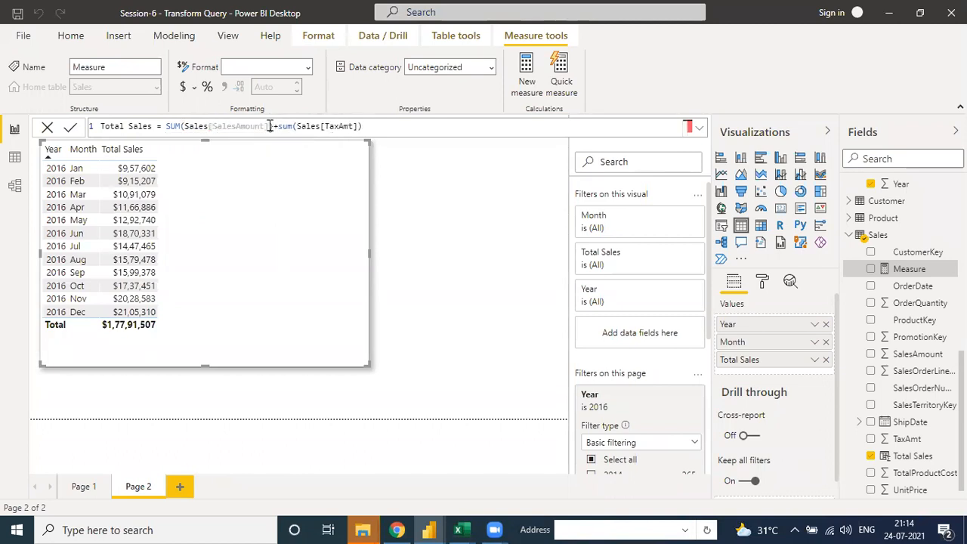
pyautogui.click(381, 129)
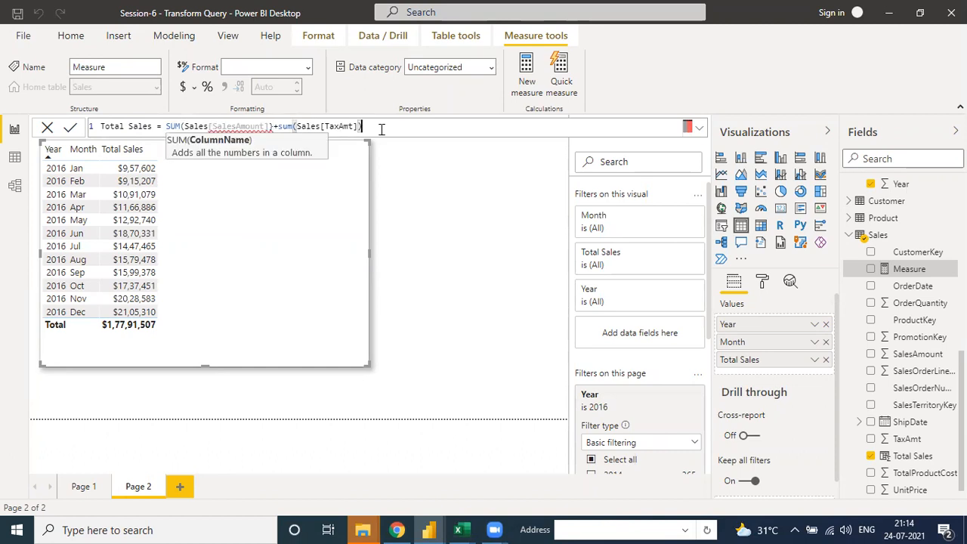
# Re-enter Sales[SalesAmount] inside the SUM function and try to commit the measure under the name Total Sales.
pyautogui.click(273, 127)
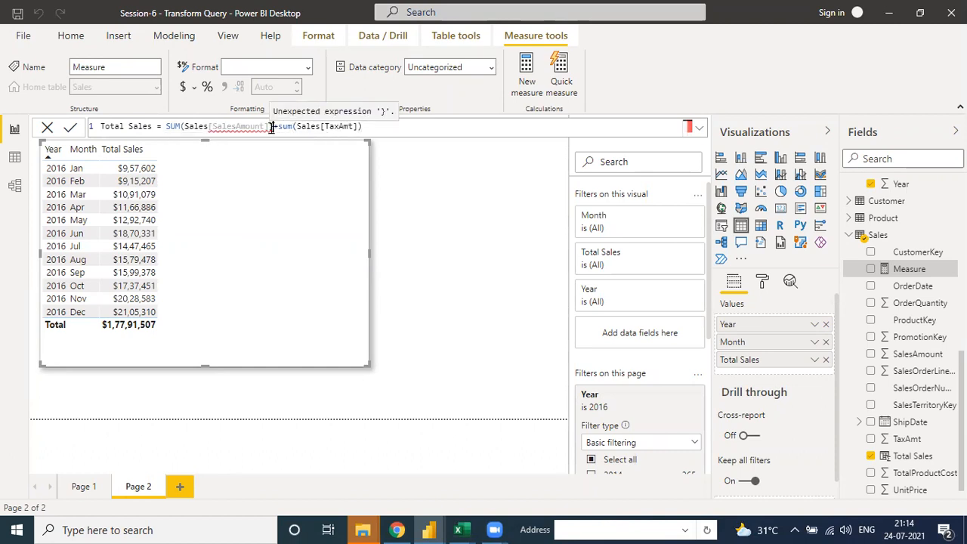
pyautogui.press('BackSpace')
pyautogui.press('BackSpace')
pyautogui.press('BackSpace')
pyautogui.press('BackSpace')
pyautogui.press('BackSpace')
pyautogui.press('BackSpace')
pyautogui.press('BackSpace')
pyautogui.press('BackSpace')
pyautogui.press('BackSpace')
pyautogui.press('BackSpace')
pyautogui.press('BackSpace')
pyautogui.press('BackSpace')
pyautogui.press('BackSpace')
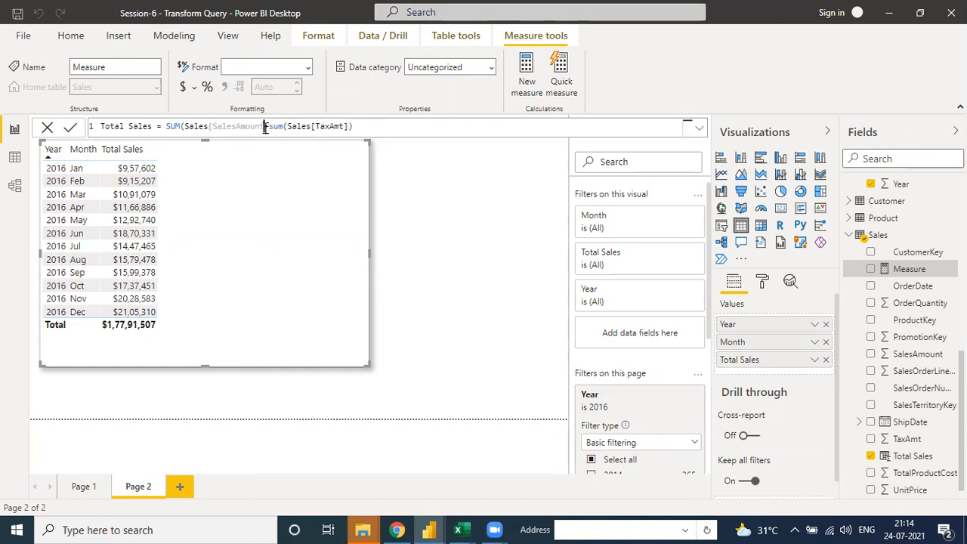
pyautogui.press('BackSpace')
pyautogui.press('BackSpace')
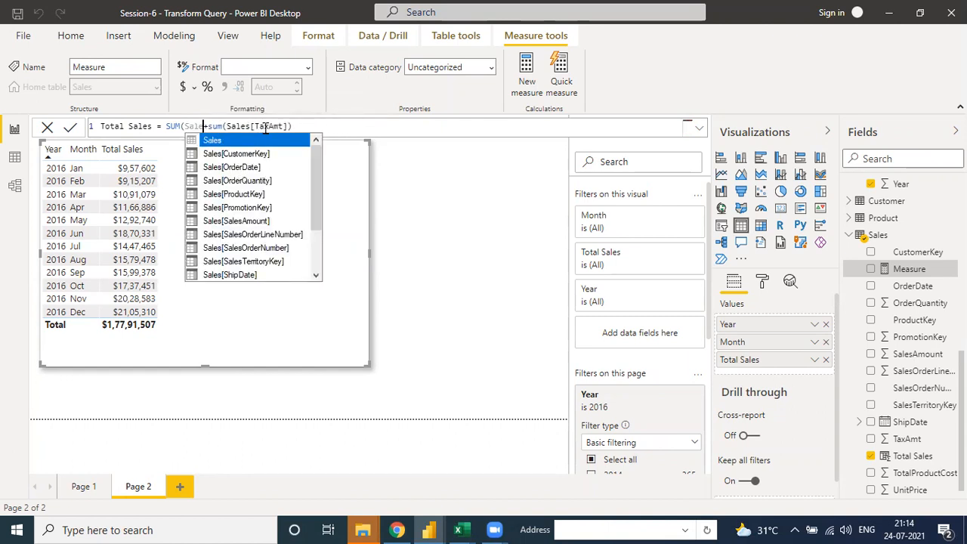
pyautogui.press('Down')
pyautogui.press('Down')
pyautogui.press('Down')
pyautogui.press('Down')
pyautogui.press('Down')
pyautogui.press('Down')
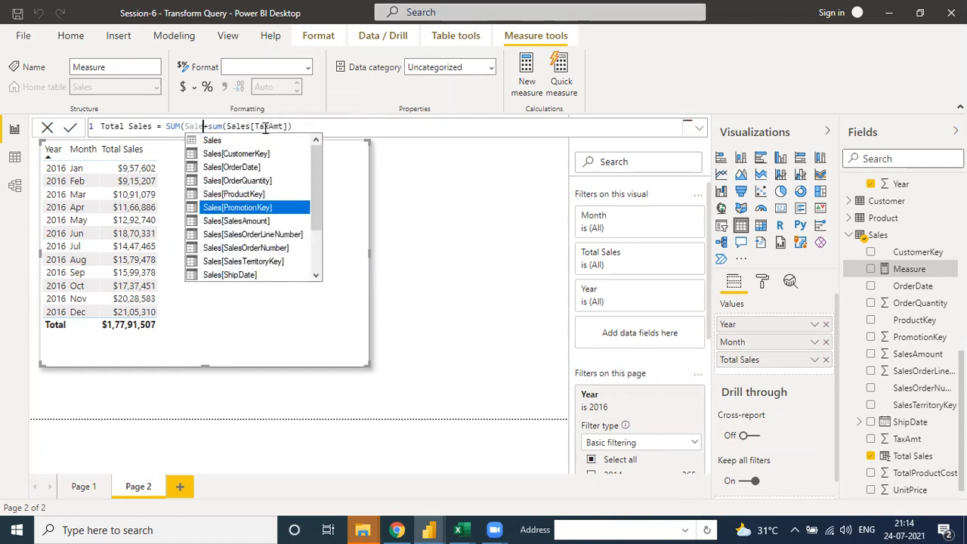
pyautogui.press('Tab')
pyautogui.click(370, 126)
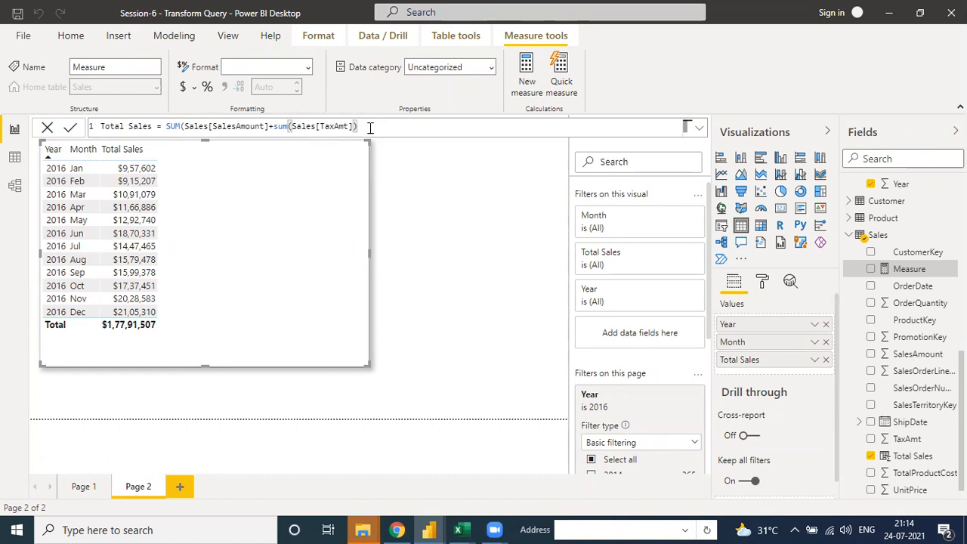
pyautogui.press('Return')
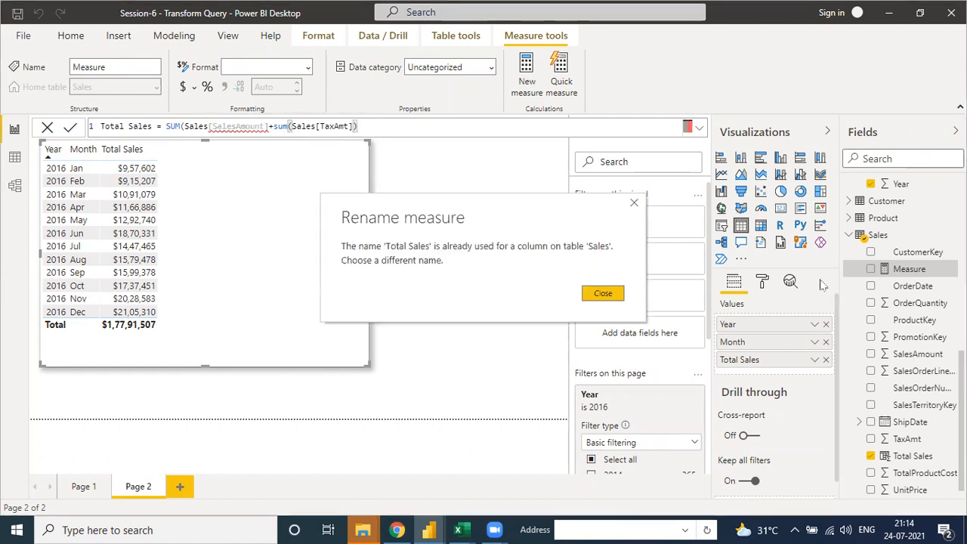
pyautogui.click(603, 295)
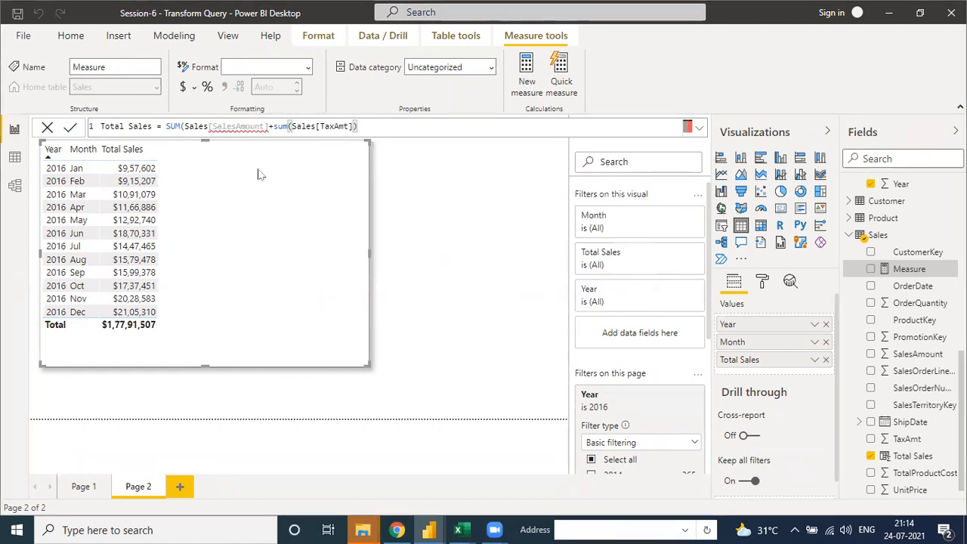
# Rename the measure Total Sales Amount in its formula and commit it.
pyautogui.click(151, 126)
pyautogui.write('Amount')
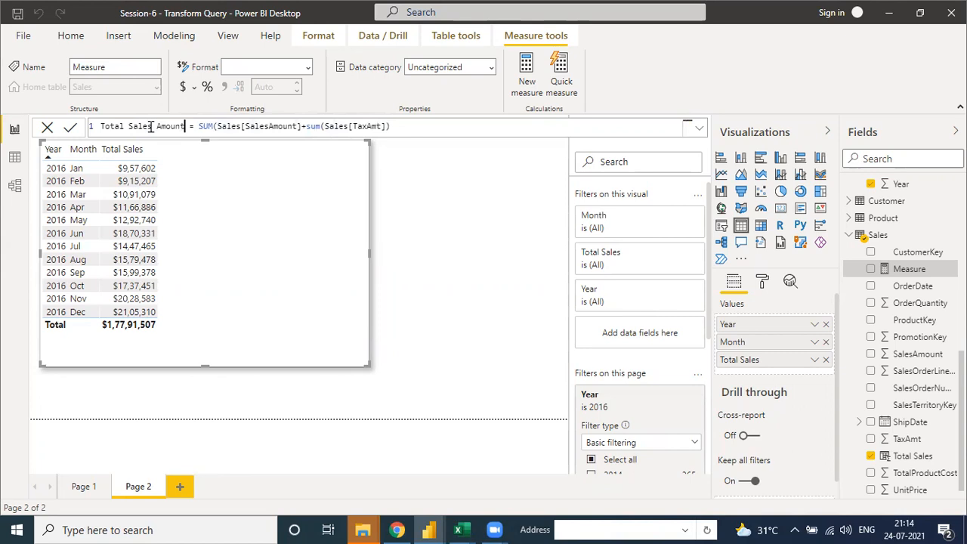
pyautogui.press('BackSpace')
pyautogui.click(405, 126)
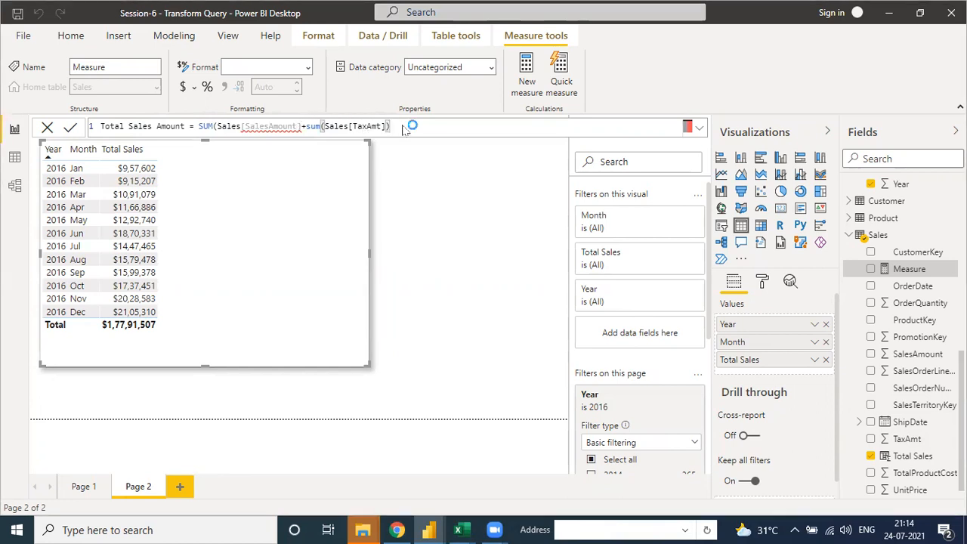
pyautogui.click(506, 196)
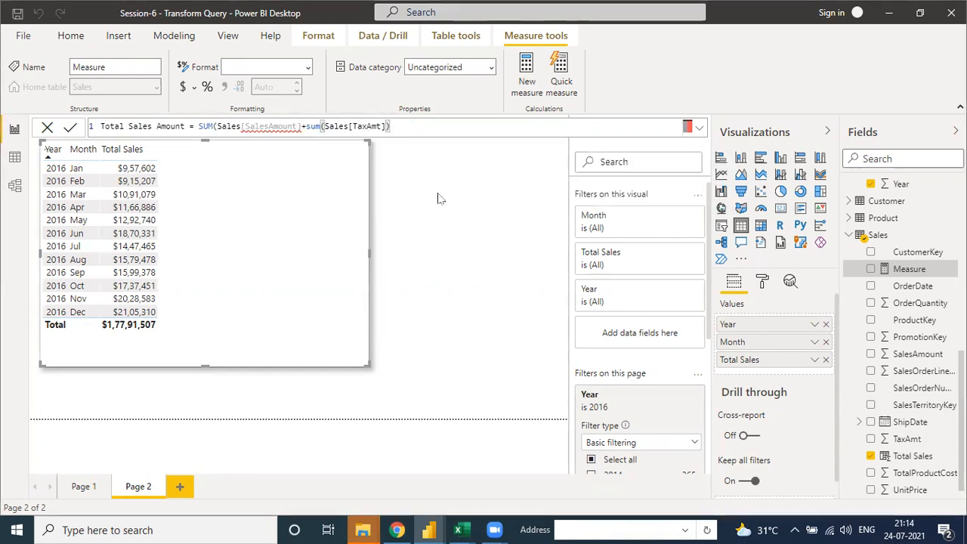
pyautogui.click(870, 271)
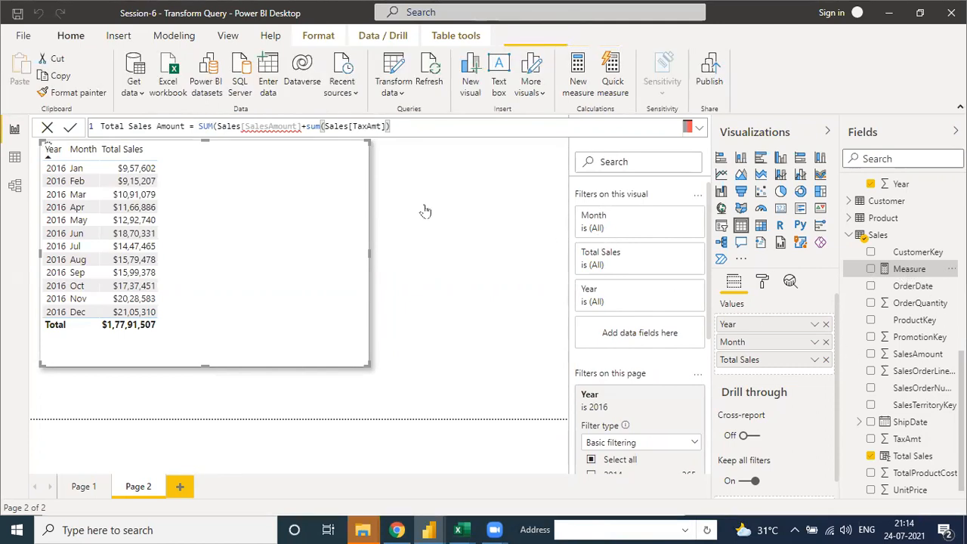
pyautogui.click(363, 207)
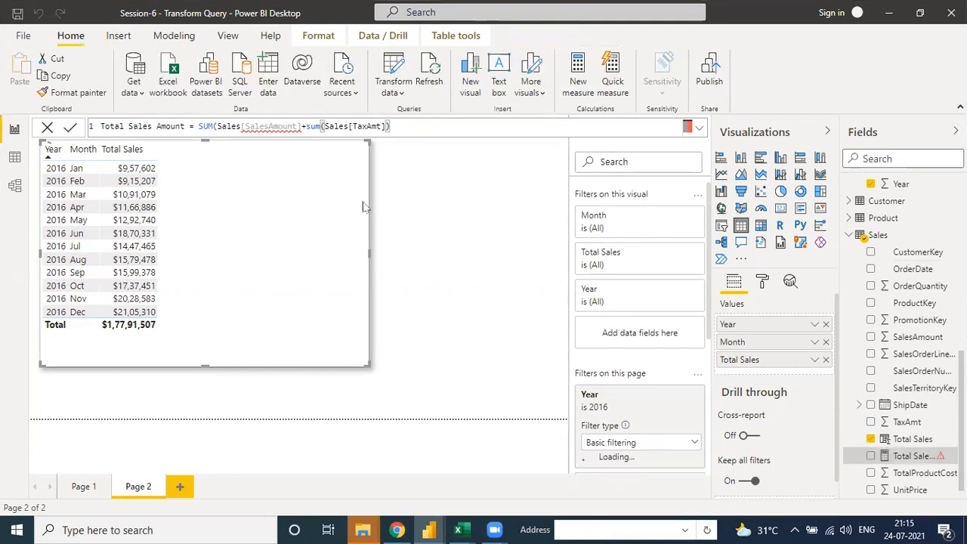
# Reopen the Total Sales Amount measure's formula and remove the extra closing parenthesis at its end.
pyautogui.click(912, 455)
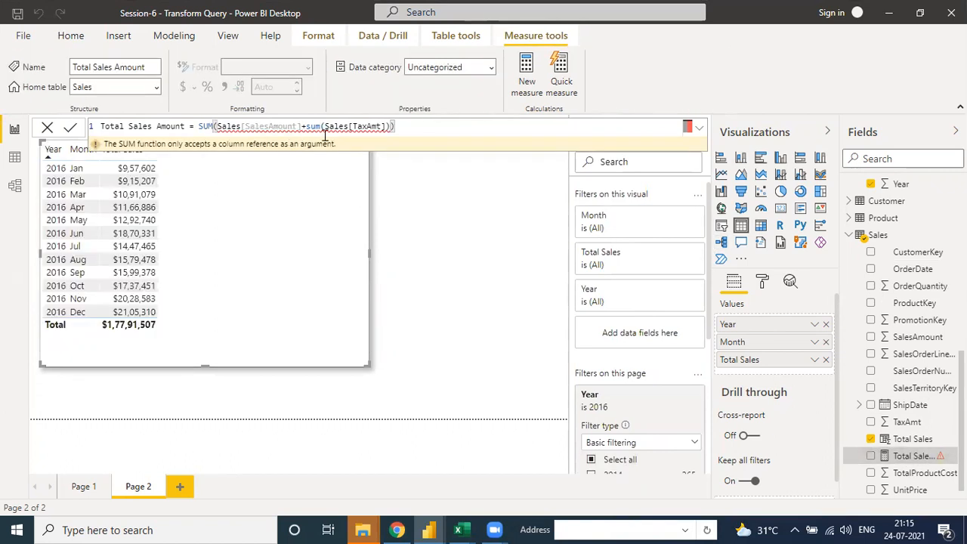
pyautogui.click(385, 126)
pyautogui.write(')')
pyautogui.press('Left')
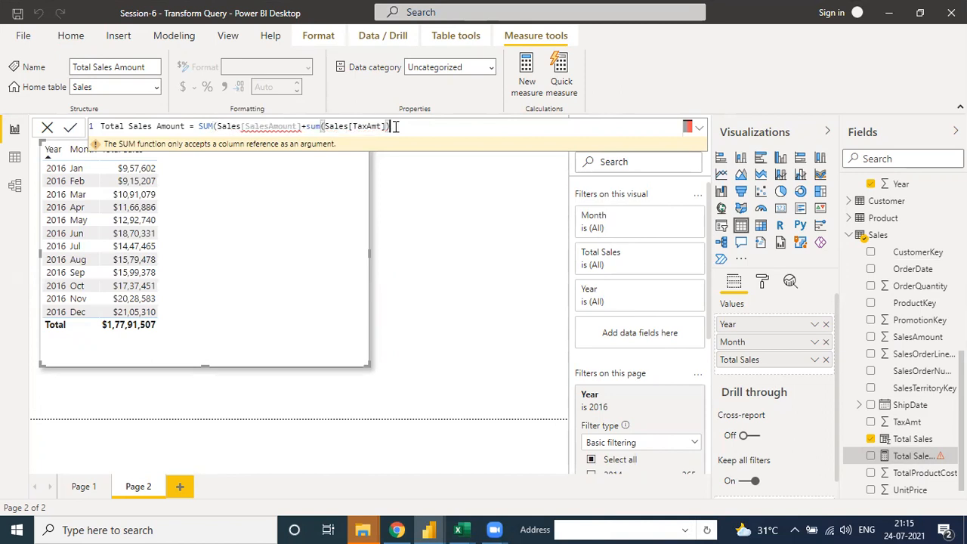
# Delete and re-enter the Sales[SalesAmount] reference in the Total Sales Amount formula.
pyautogui.doubleClick(301, 126)
pyautogui.press('BackSpace')
pyautogui.press('BackSpace')
pyautogui.press('BackSpace')
pyautogui.press('BackSpace')
pyautogui.press('BackSpace')
pyautogui.press('BackSpace')
pyautogui.press('BackSpace')
pyautogui.press('BackSpace')
pyautogui.press('BackSpace')
pyautogui.press('BackSpace')
pyautogui.press('BackSpace')
pyautogui.press('BackSpace')
pyautogui.press('BackSpace')
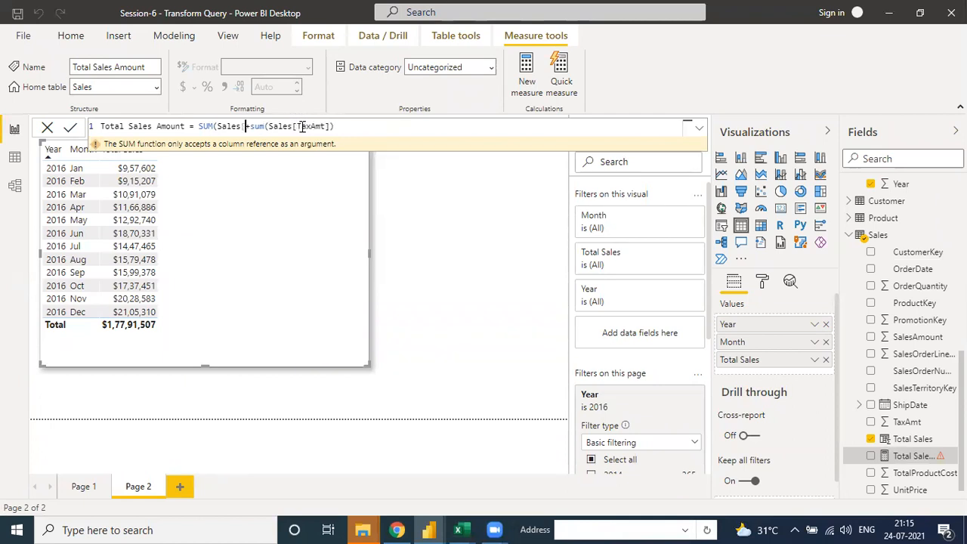
pyautogui.press('BackSpace')
pyautogui.press('Down')
pyautogui.press('Down')
pyautogui.press('Down')
pyautogui.press('Down')
pyautogui.press('Down')
pyautogui.press('Tab')
pyautogui.click(397, 127)
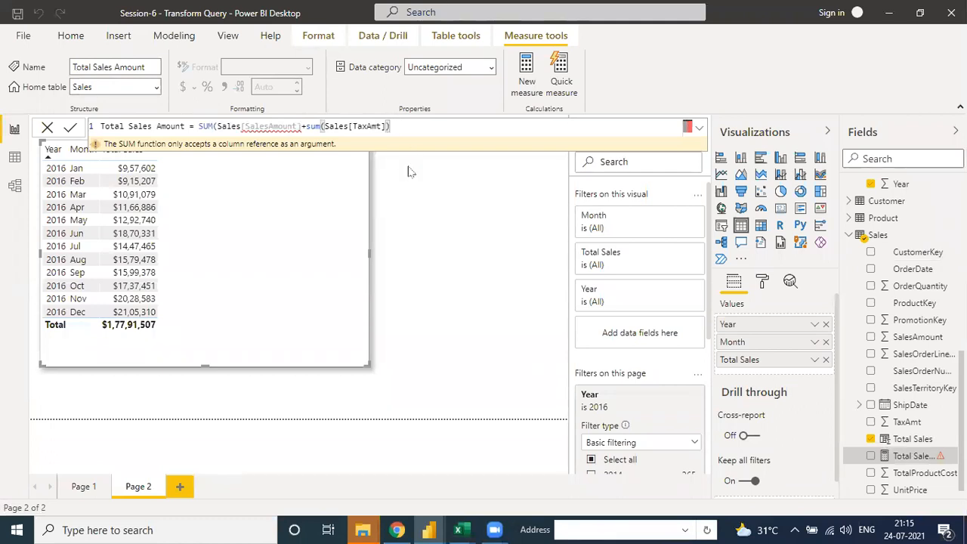
# Correct the formula to SUM(Sales[SalesAmount])+sum(Sales[TaxAmt]), commit it, and add Total Sales Amount to the table.
pyautogui.moveTo(300, 128)
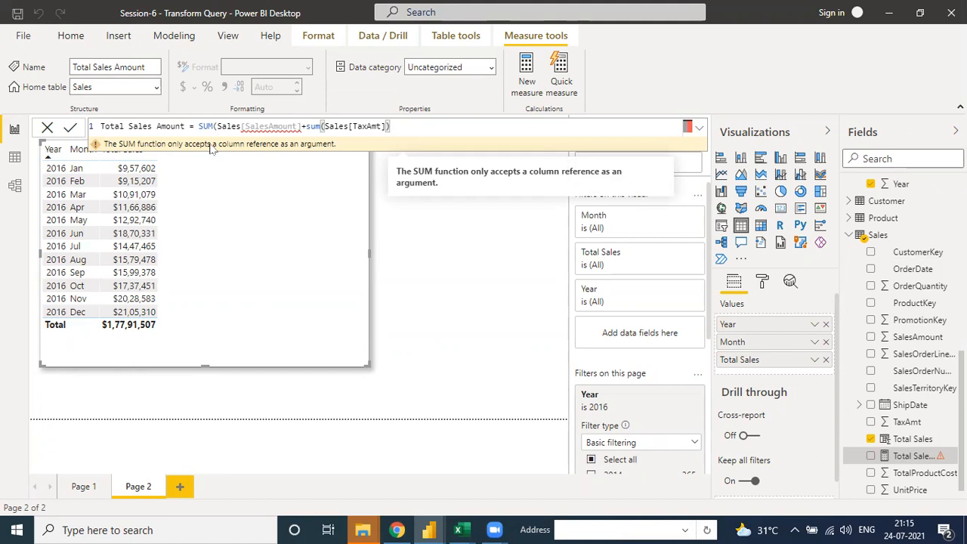
pyautogui.click(300, 127)
pyautogui.write(')+')
pyautogui.click(403, 128)
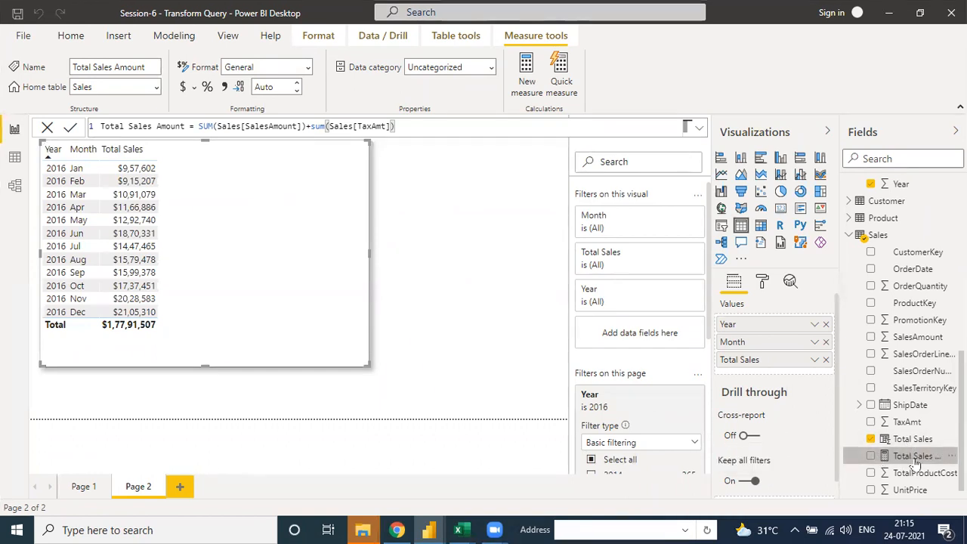
pyautogui.moveTo(907, 457); pyautogui.dragTo(788, 373)
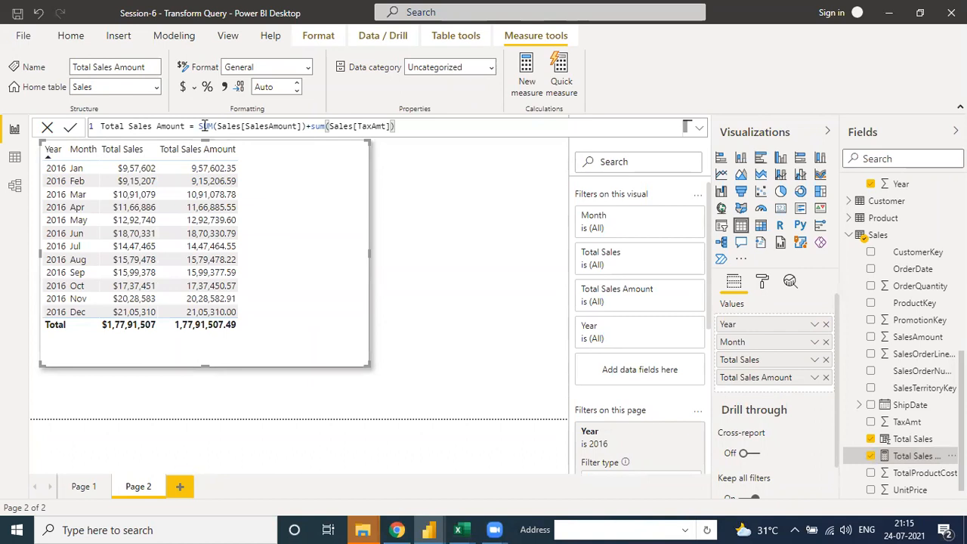
# Compare the field options available for Total Sales Amount and Total Sales in the table, including Show value as.
pyautogui.click(814, 379)
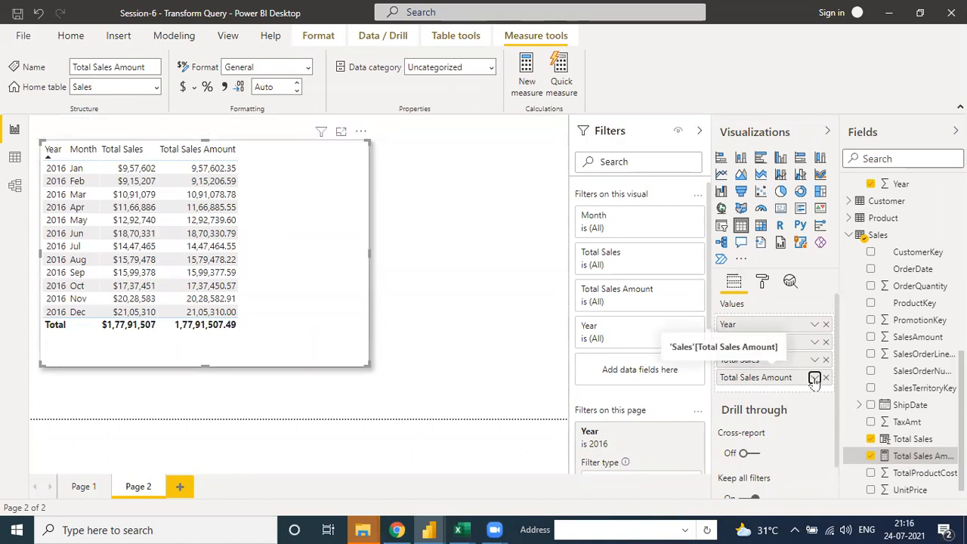
pyautogui.click(813, 379)
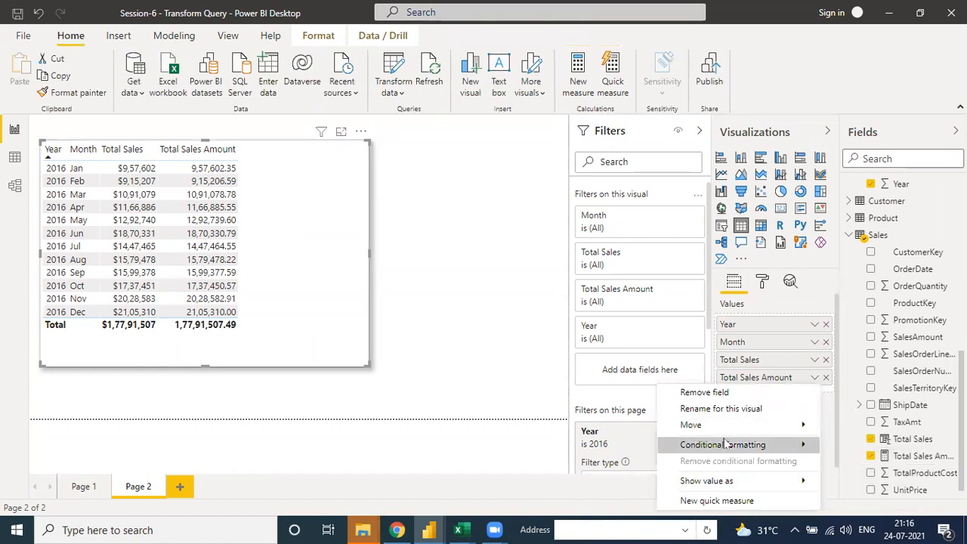
pyautogui.click(814, 372)
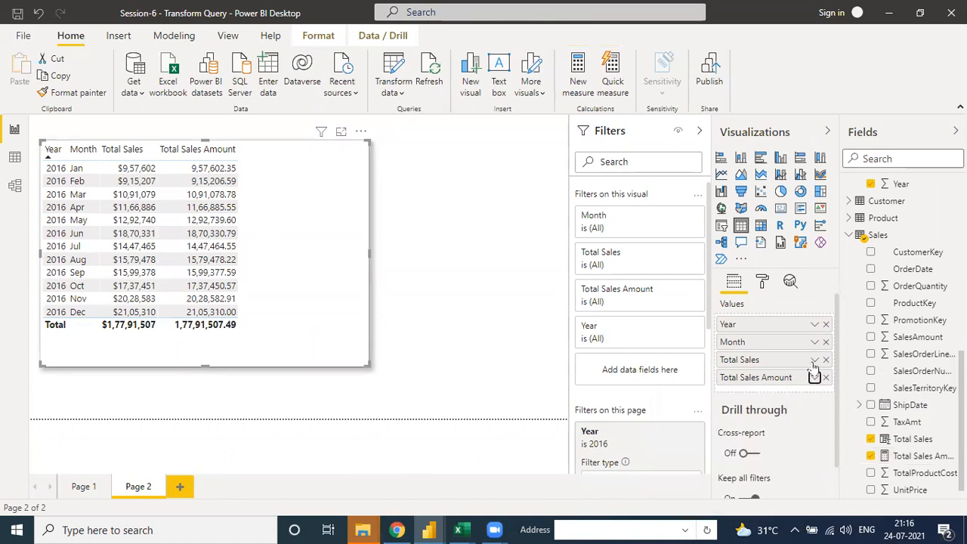
pyautogui.click(815, 361)
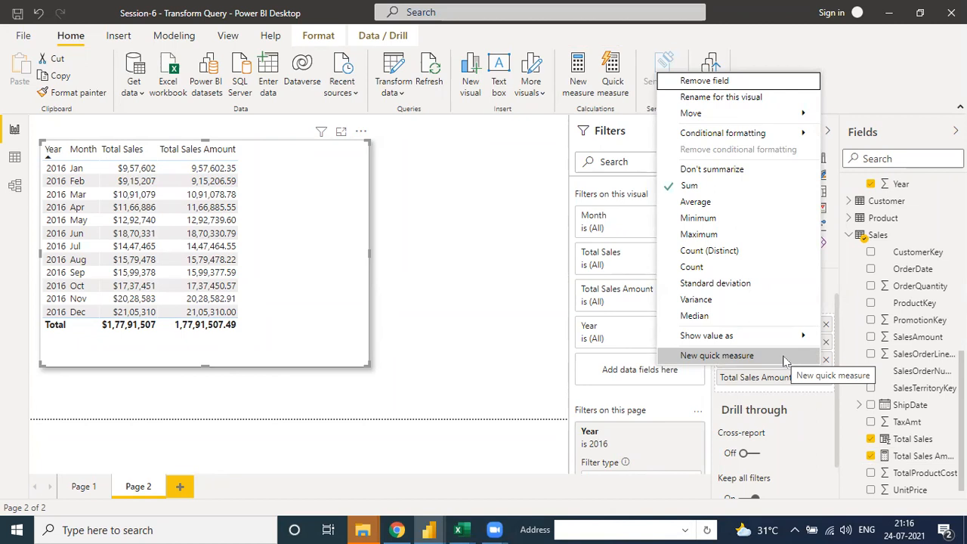
pyautogui.moveTo(729, 337)
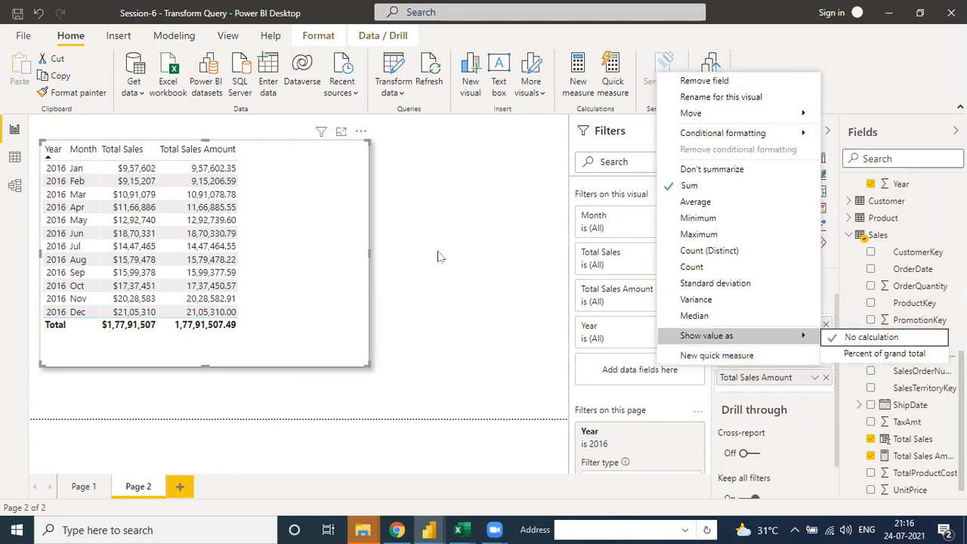
pyautogui.click(371, 259)
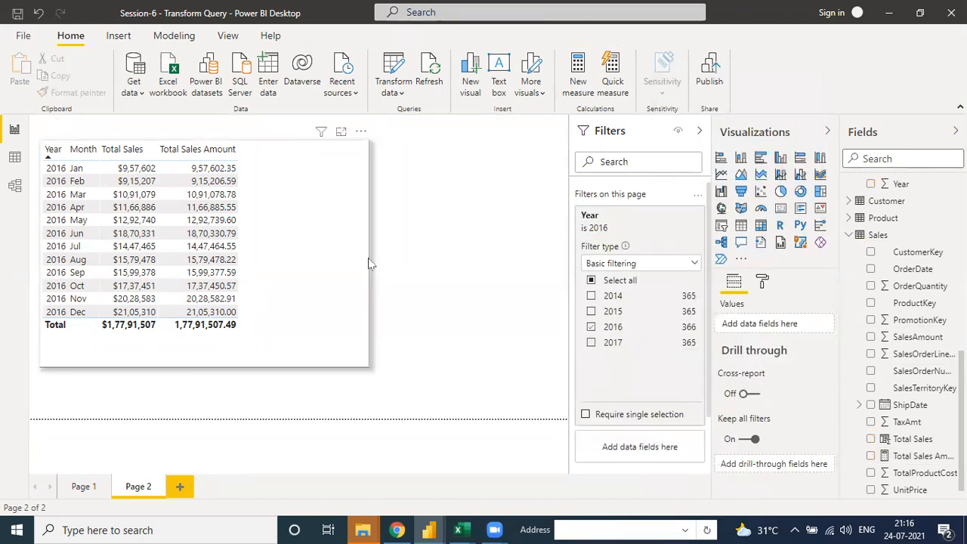
# Narrow the sales table to fit its four columns and move it further right on the report page.
pyautogui.click(367, 257)
pyautogui.moveTo(368, 257); pyautogui.dragTo(276, 258)
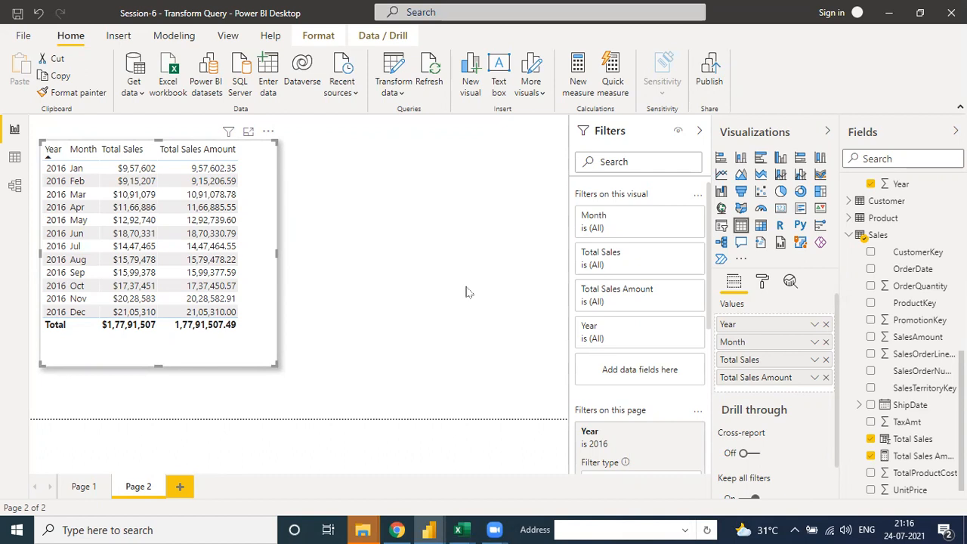
pyautogui.moveTo(261, 132); pyautogui.dragTo(355, 130)
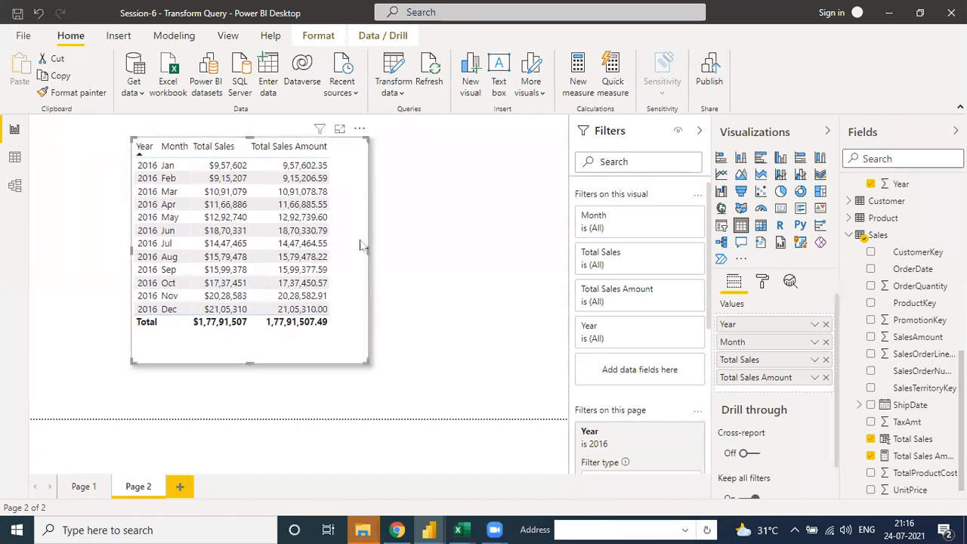
pyautogui.moveTo(369, 358); pyautogui.dragTo(345, 362)
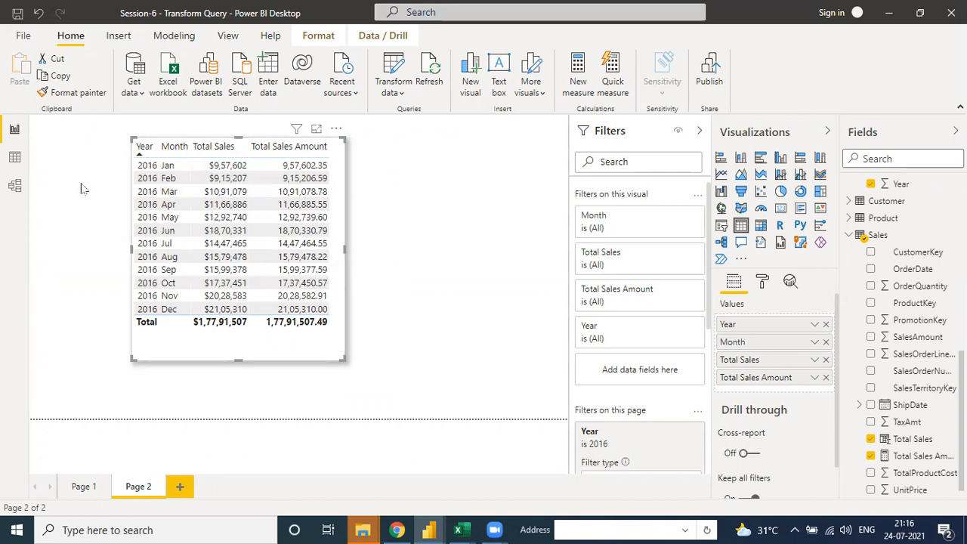
# Look through the Data and Model views, then return to the Report view.
pyautogui.click(14, 156)
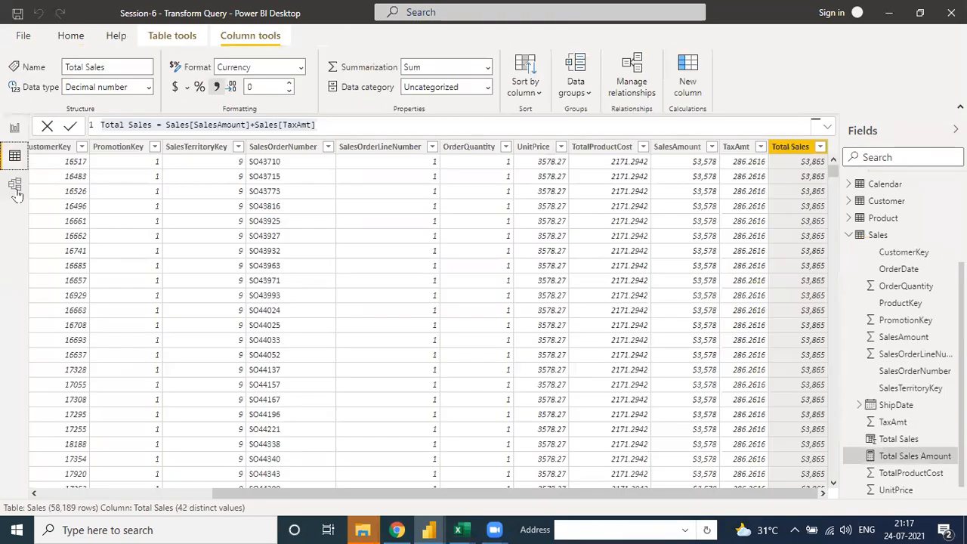
pyautogui.click(15, 189)
pyautogui.click(16, 129)
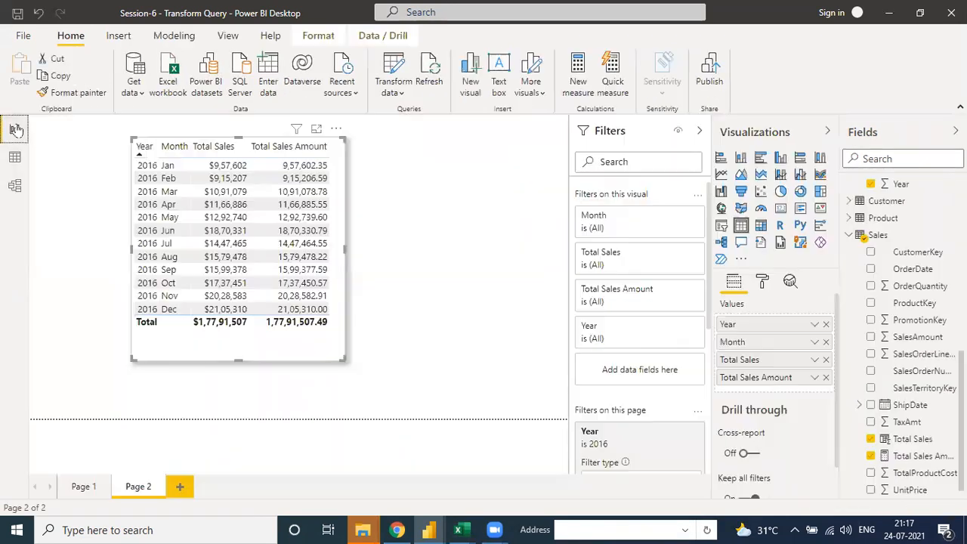
pyautogui.click(14, 185)
pyautogui.click(14, 157)
pyautogui.click(14, 129)
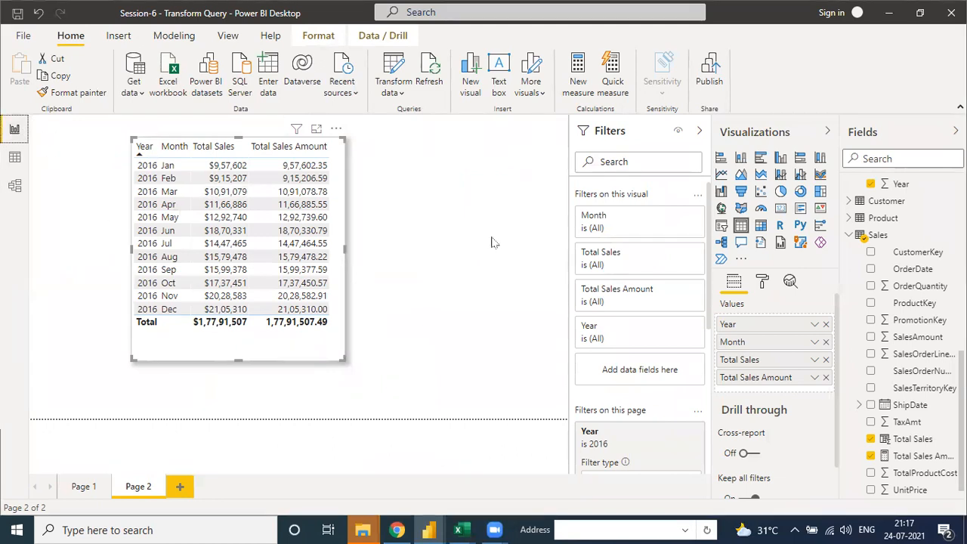
pyautogui.moveTo(495, 529)
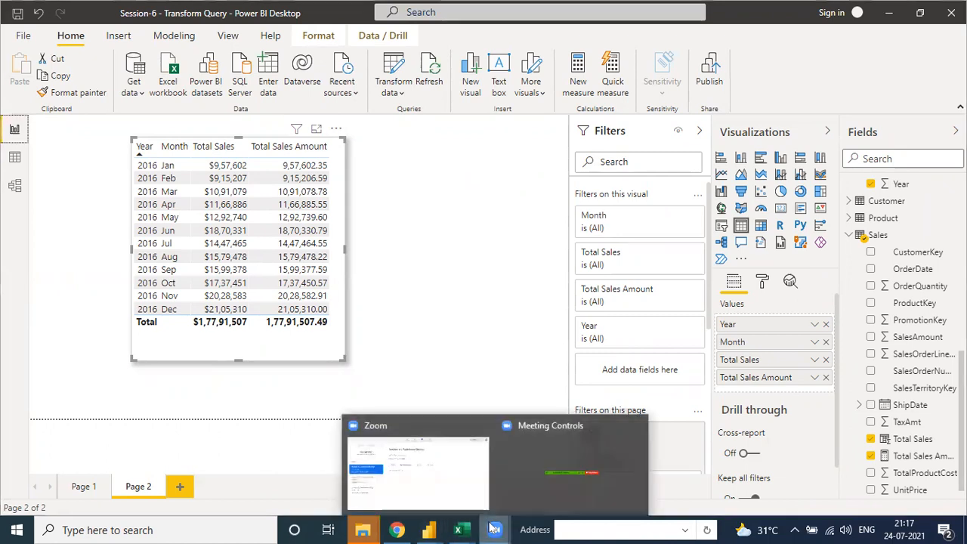
pyautogui.click(444, 473)
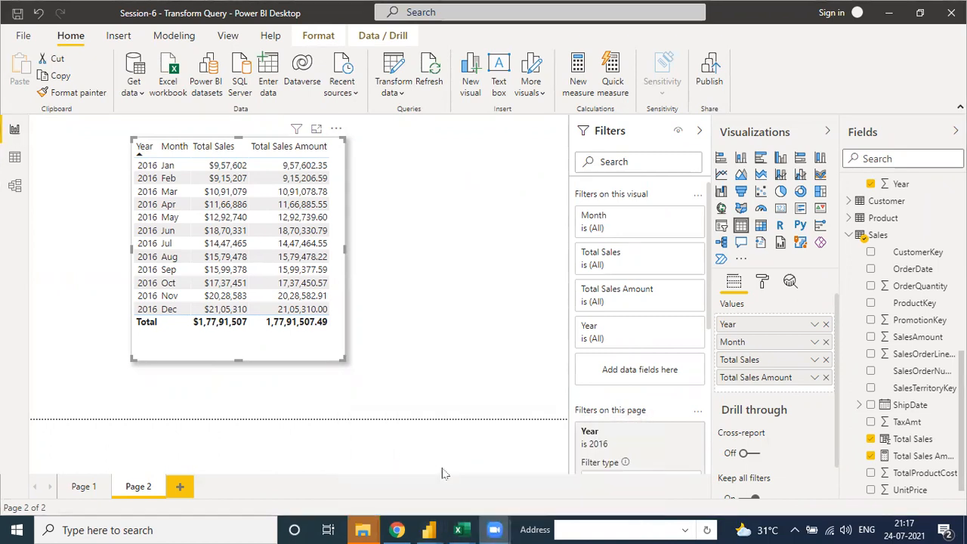